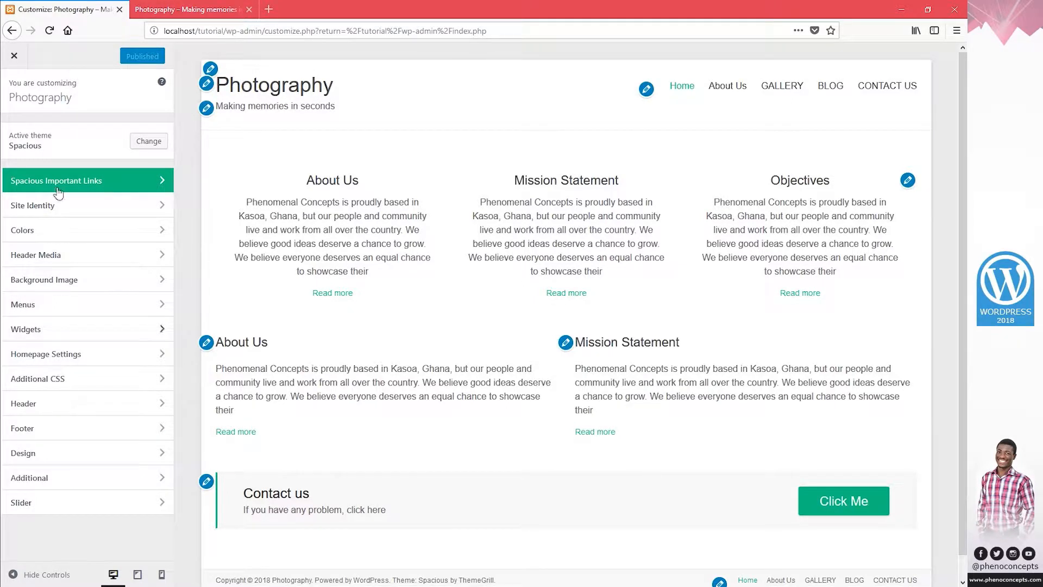
Activate the slider in the theme's Slider settings.
left_click(75, 507)
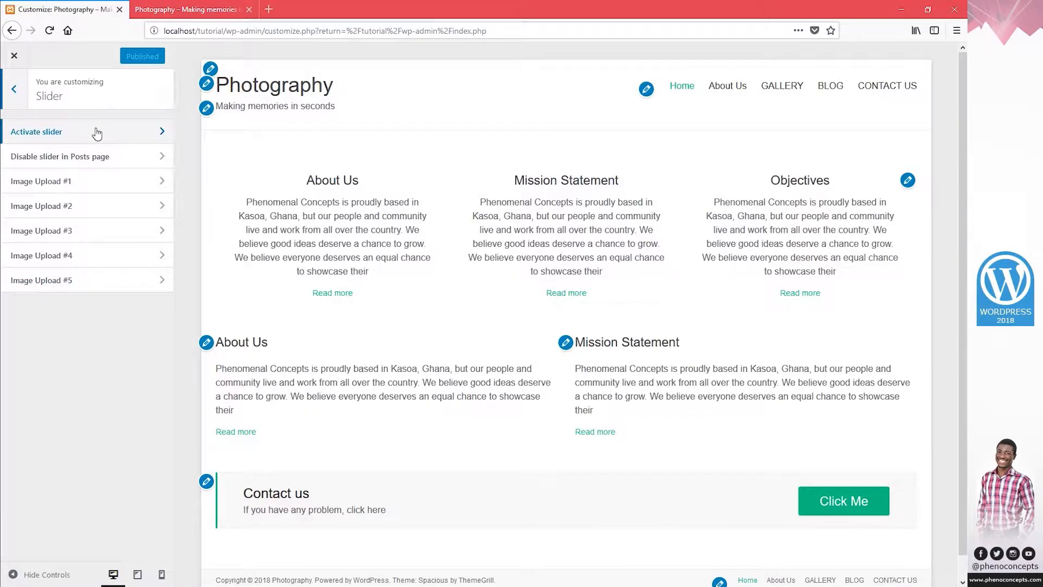
left_click(51, 136)
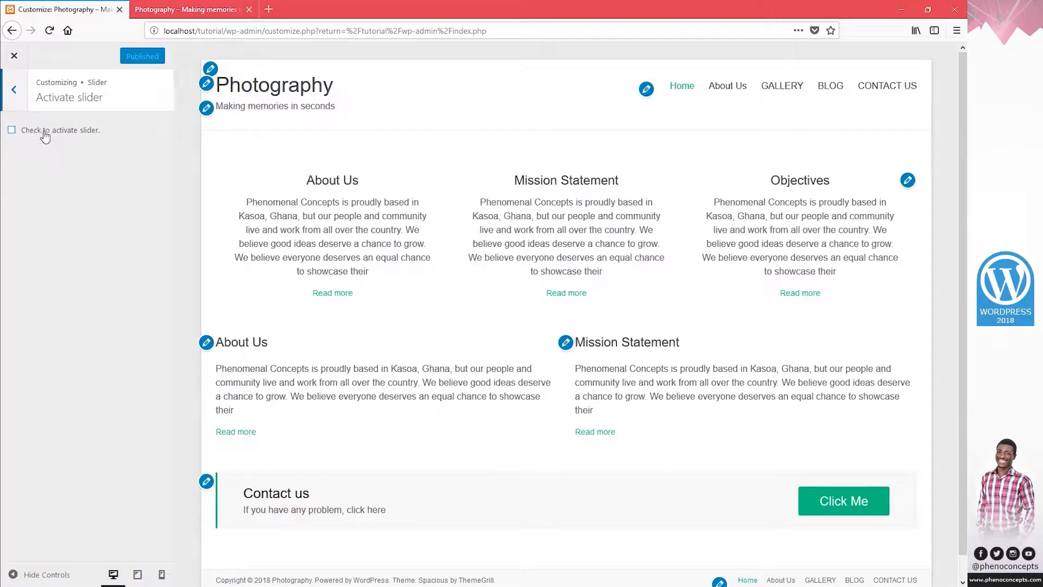
left_click(29, 136)
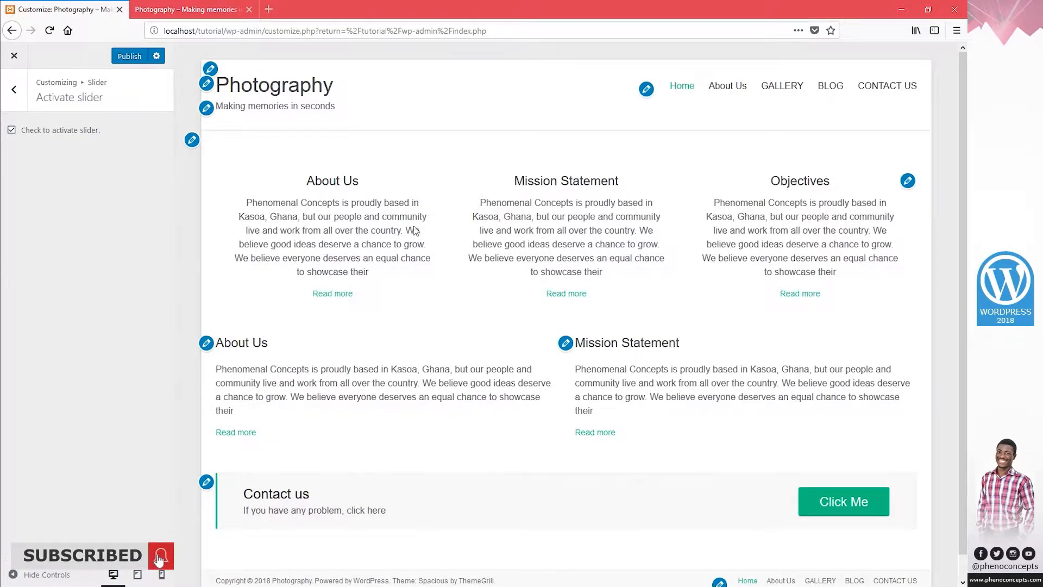
Look at the option that disables the slider in the Posts page and return to the Slider settings.
left_click(15, 90)
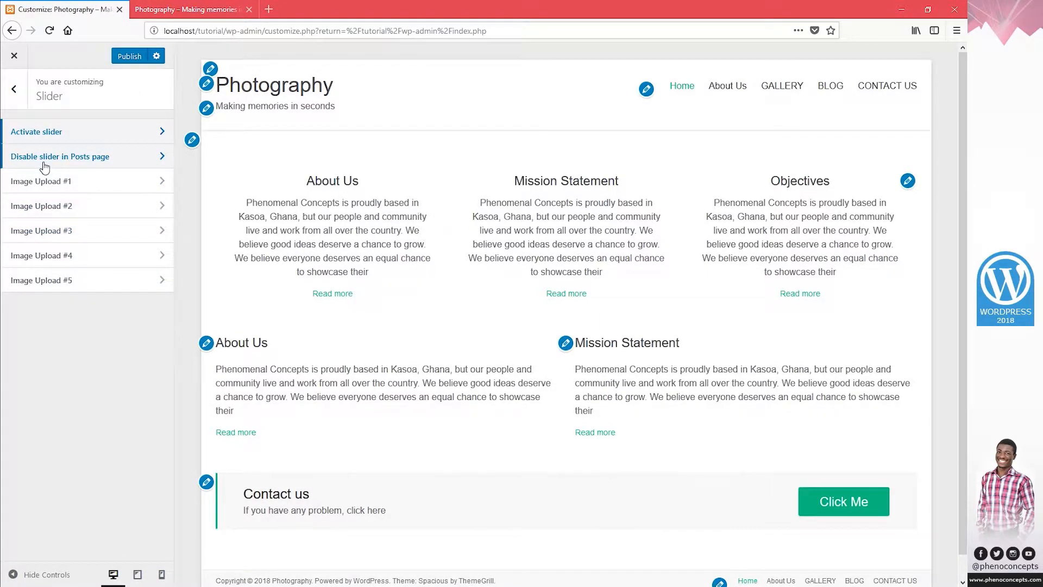
left_click(45, 160)
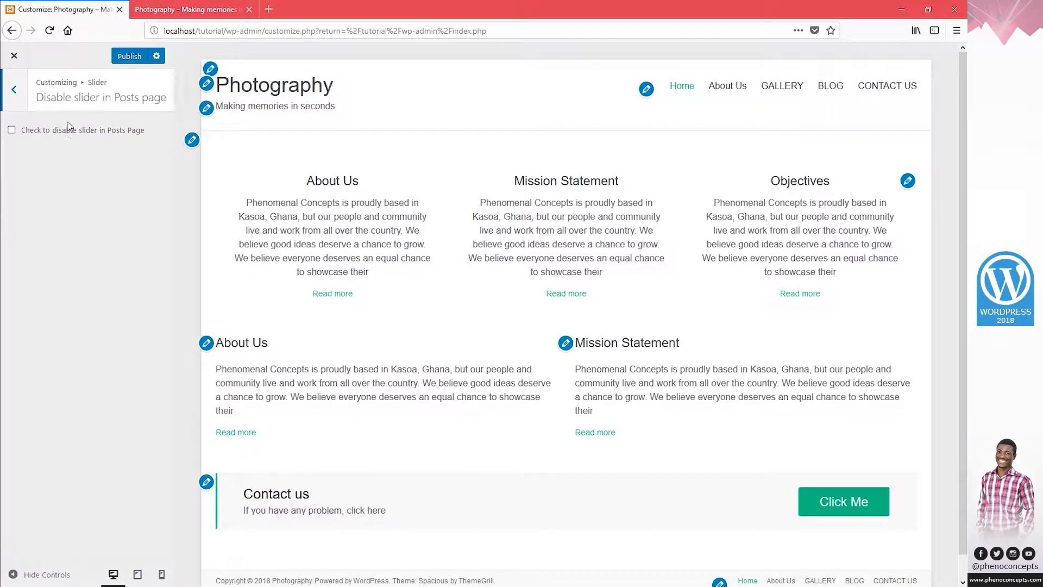
left_click(12, 102)
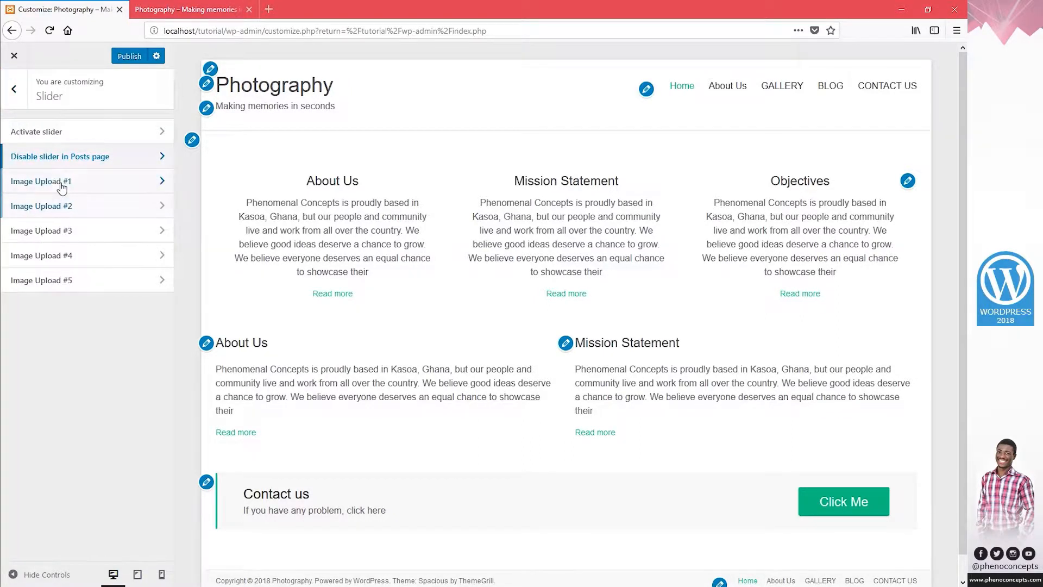
Upload Sliders (1).jpg from the Sliders folder and choose it as the image for Image Upload #1.
left_click(61, 187)
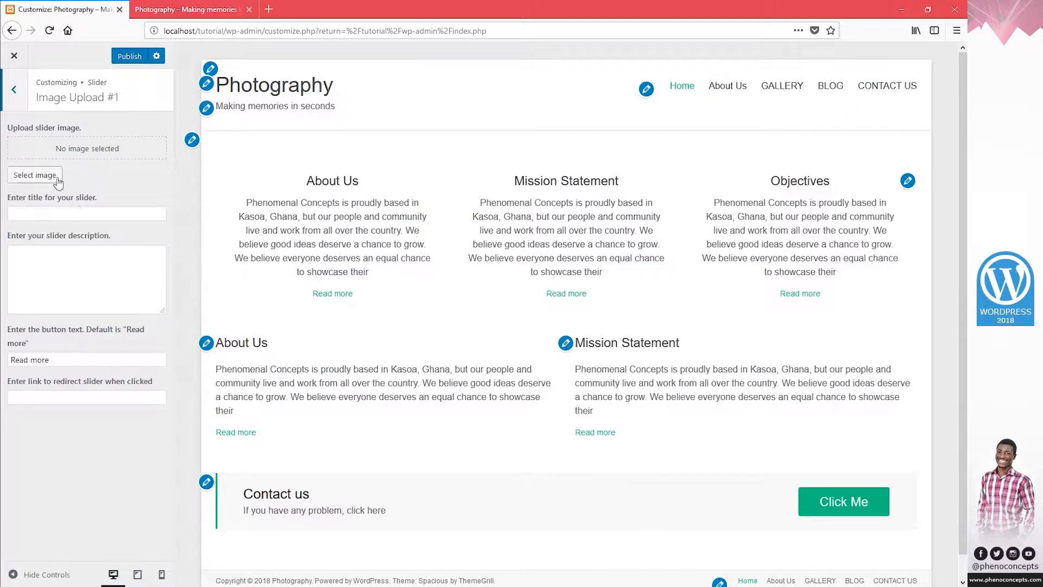
left_click(38, 175)
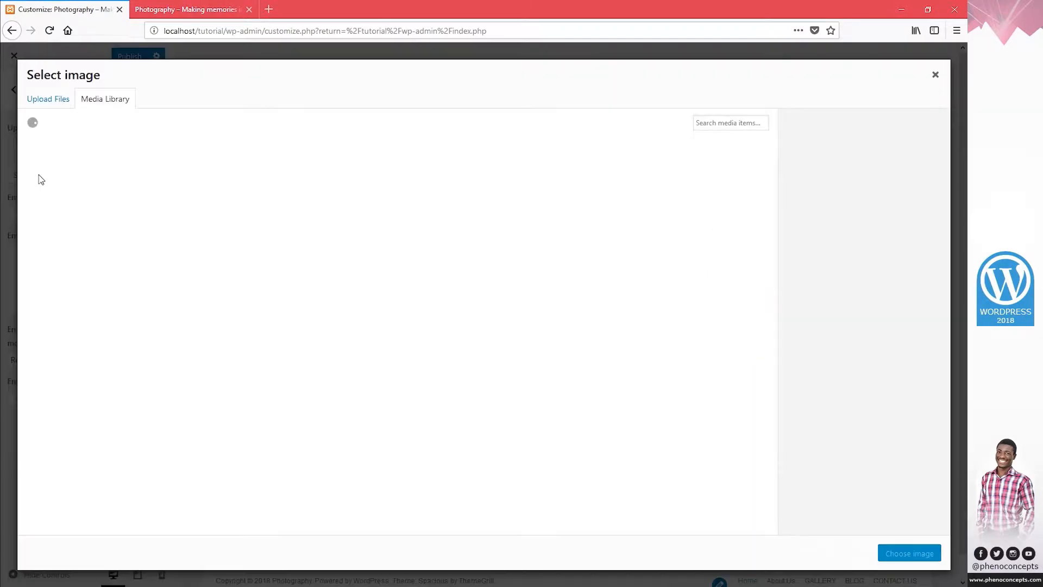
left_click(59, 104)
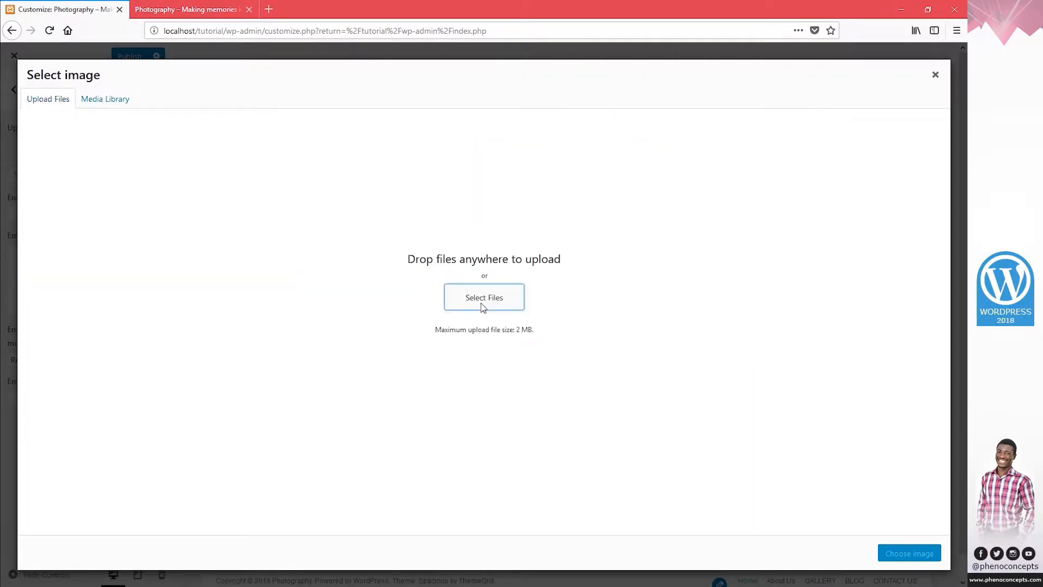
left_click(483, 307)
left_click(59, 27)
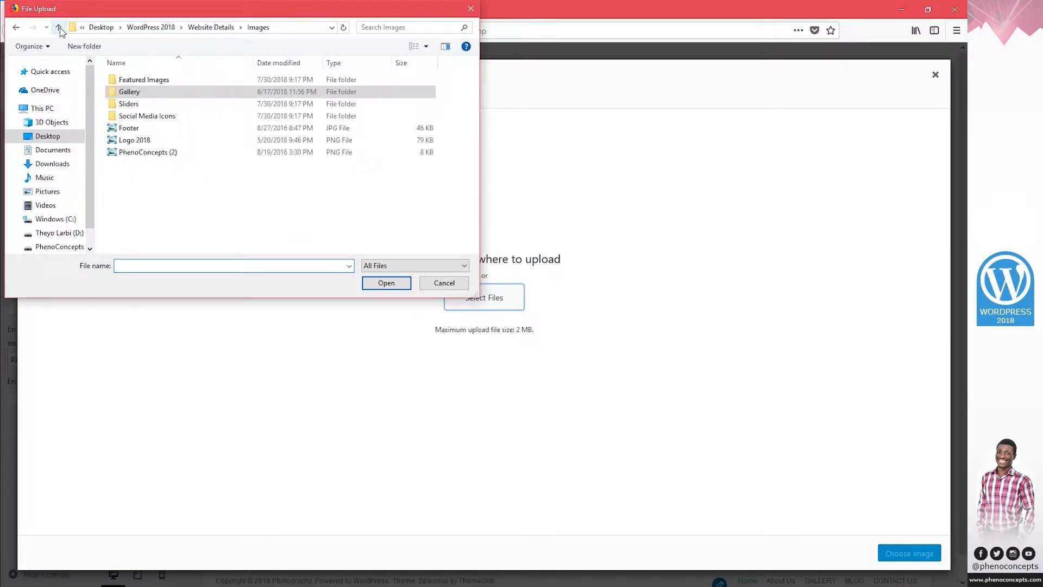
double_click(130, 104)
double_click(148, 93)
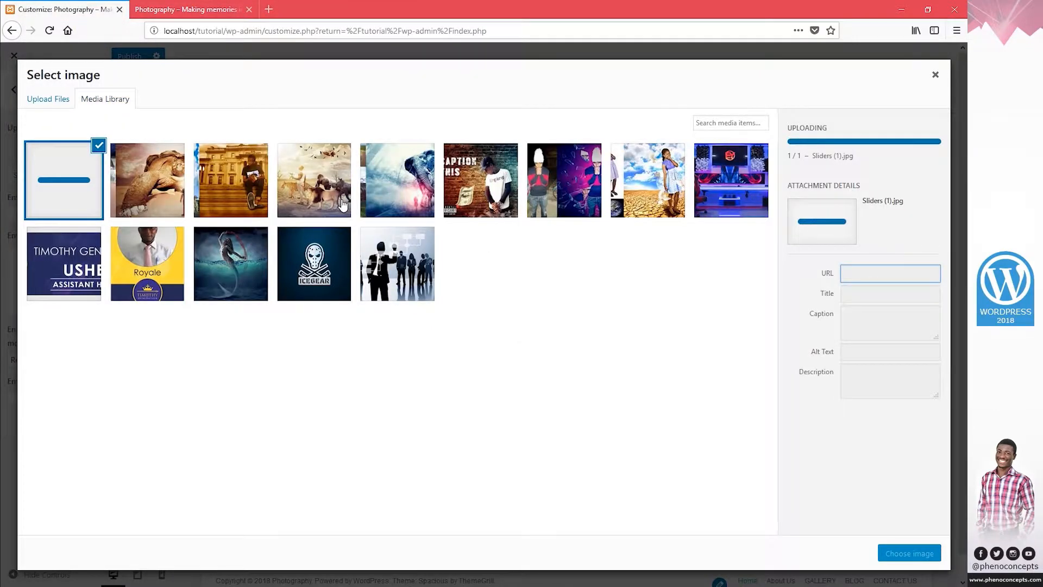
left_click(911, 557)
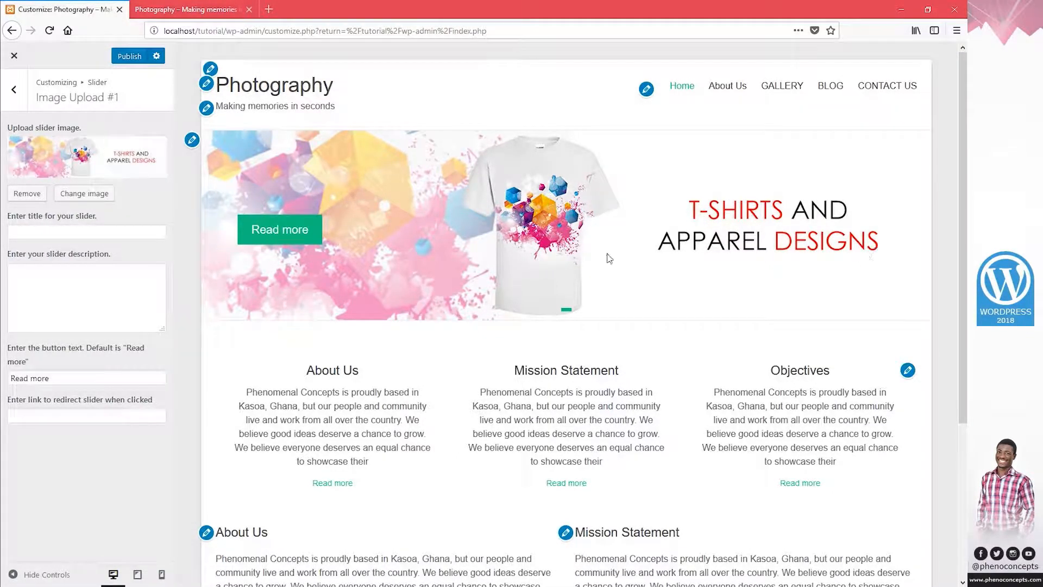
Enter T-SHIRTS as the title of the first slide.
left_click(46, 232)
type("t shirts")
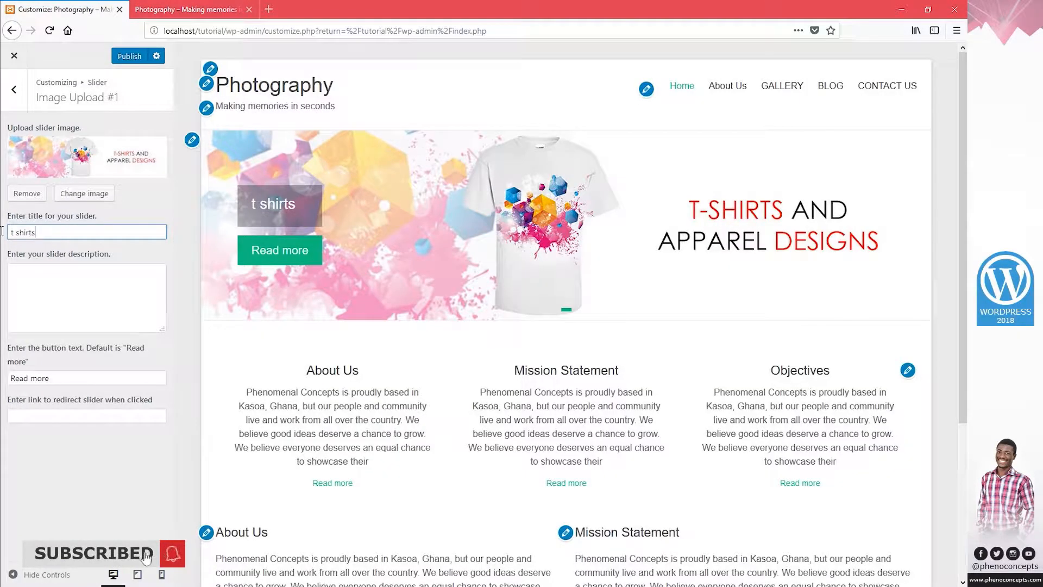
left_click_drag(46, 231, 2, 230)
type("T SHIRTS")
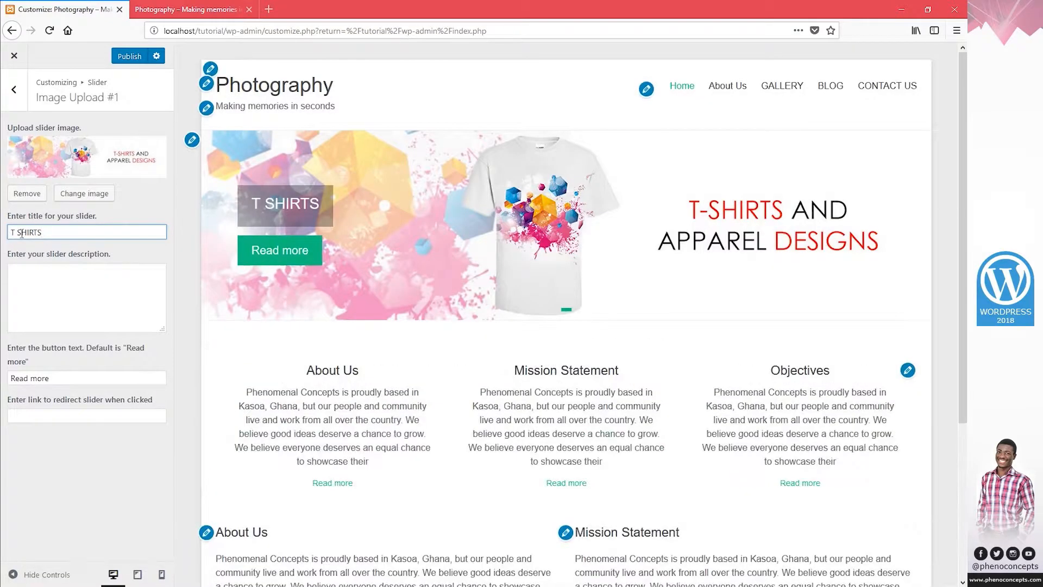
left_click(18, 232)
key("BackSpace")
type("-")
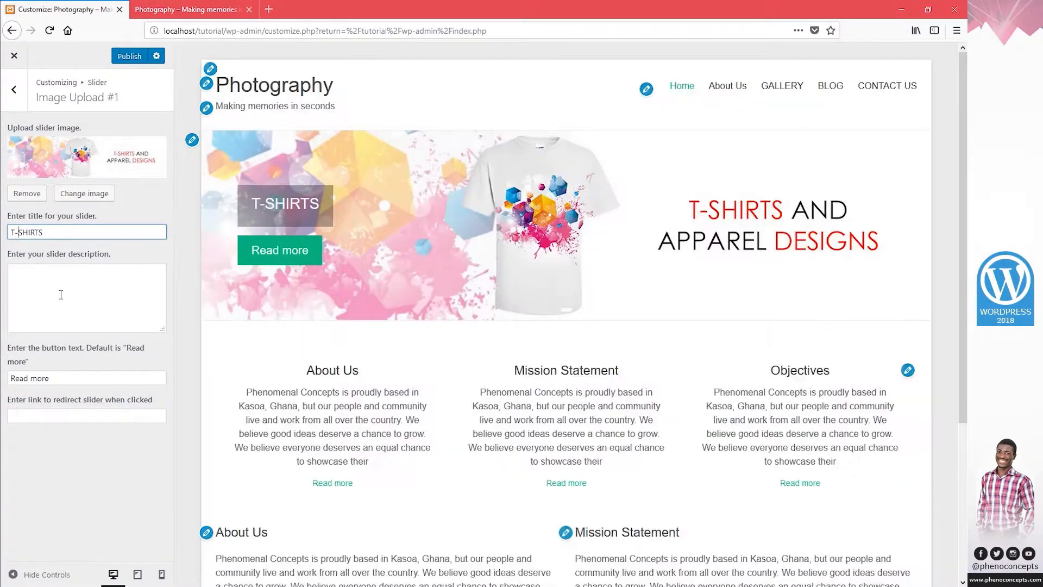
Try the description "Call us for your T-shirts design" on the first slide and clear it again.
left_click(103, 275)
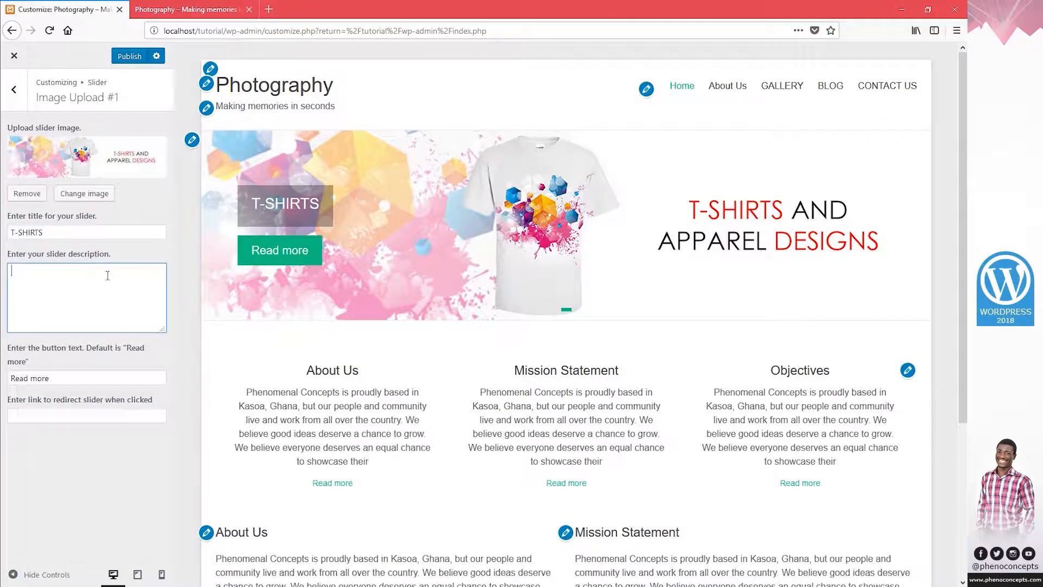
type("Call us for your ")
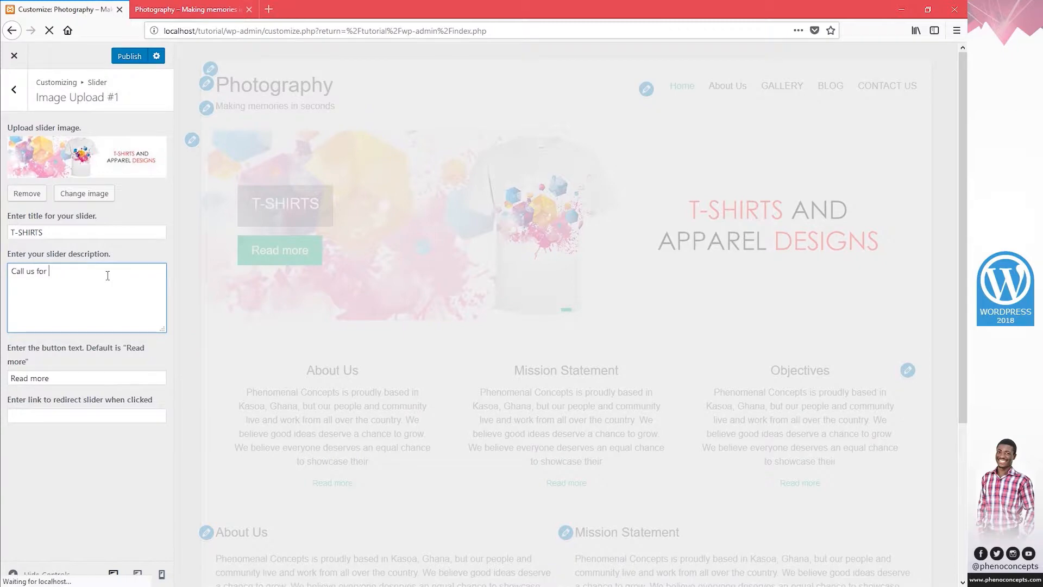
type("t")
key("BackSpace")
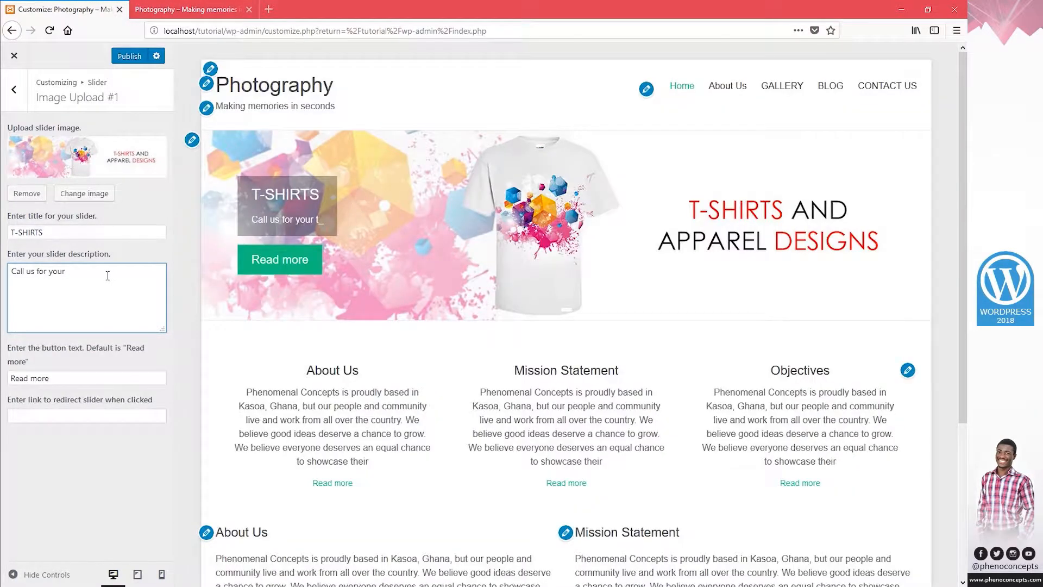
type("T-shi")
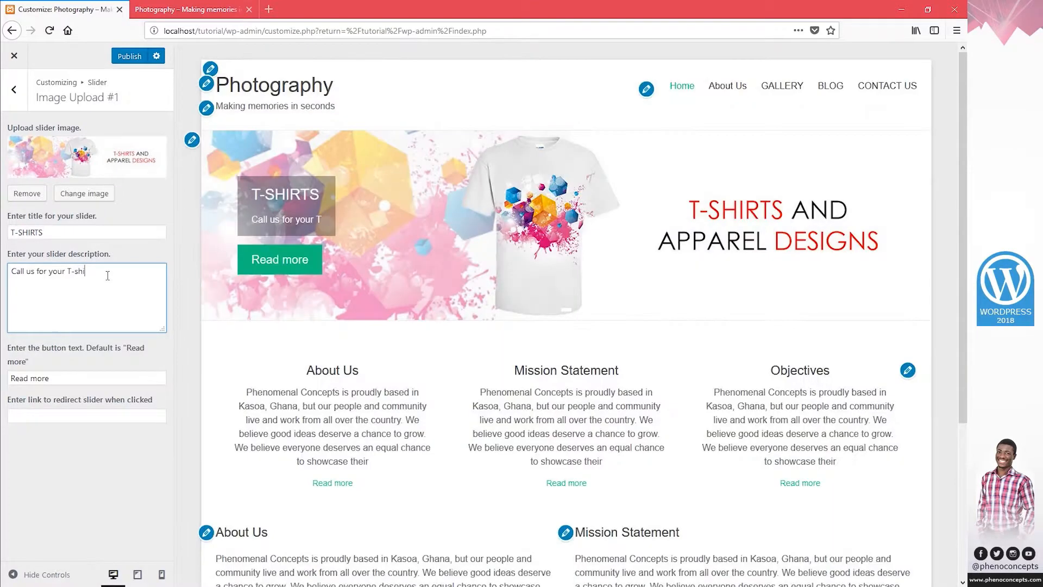
type("rts de")
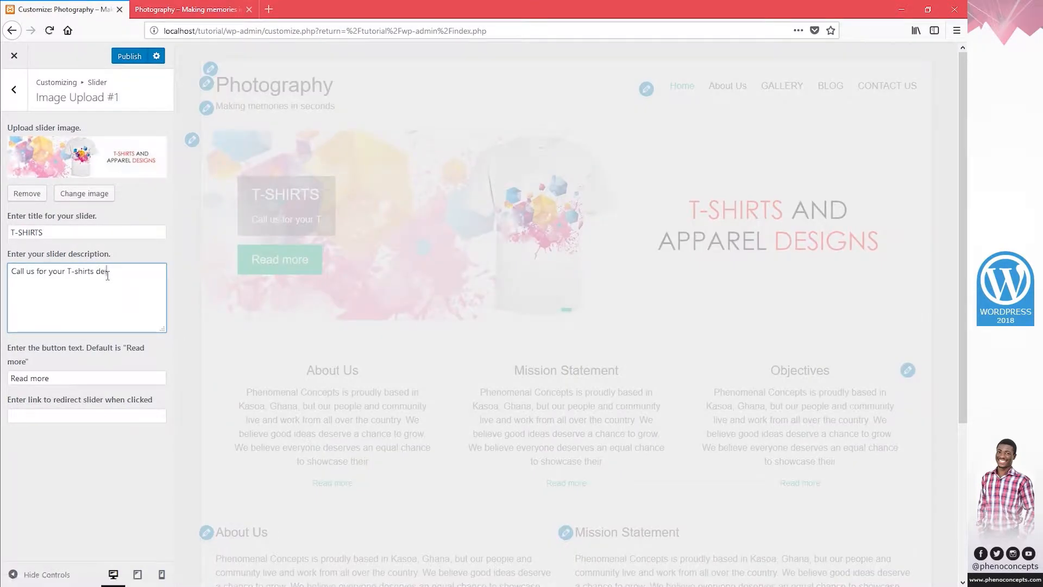
type("sign")
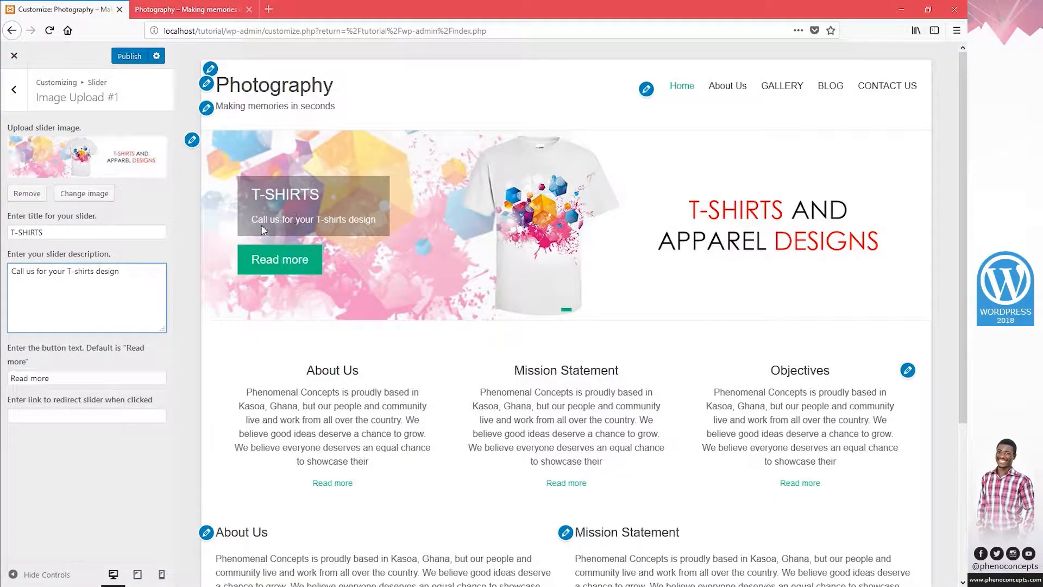
left_click_drag(139, 264, 3, 273)
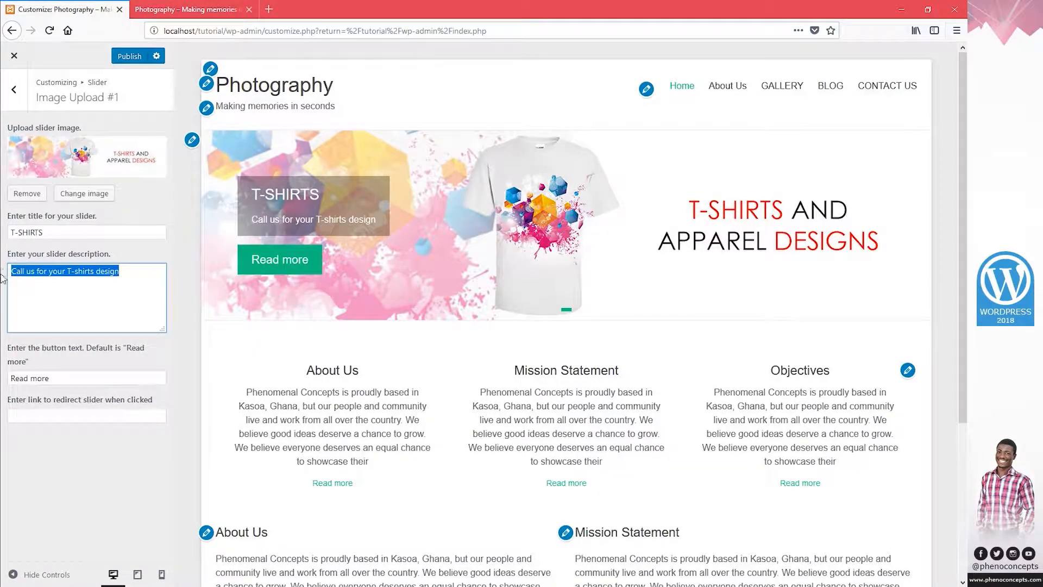
key("BackSpace")
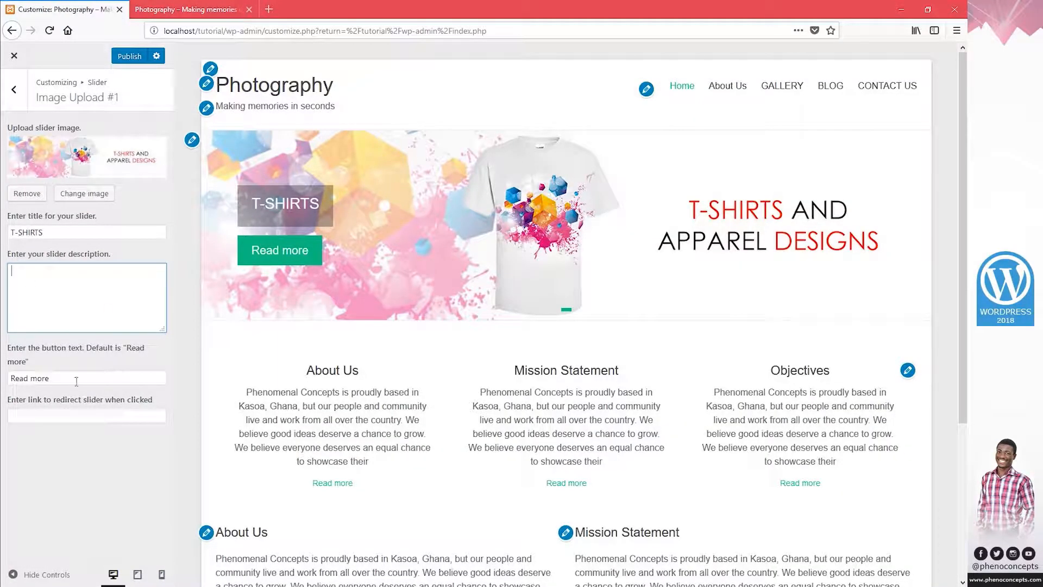
left_click_drag(74, 378, 2, 377)
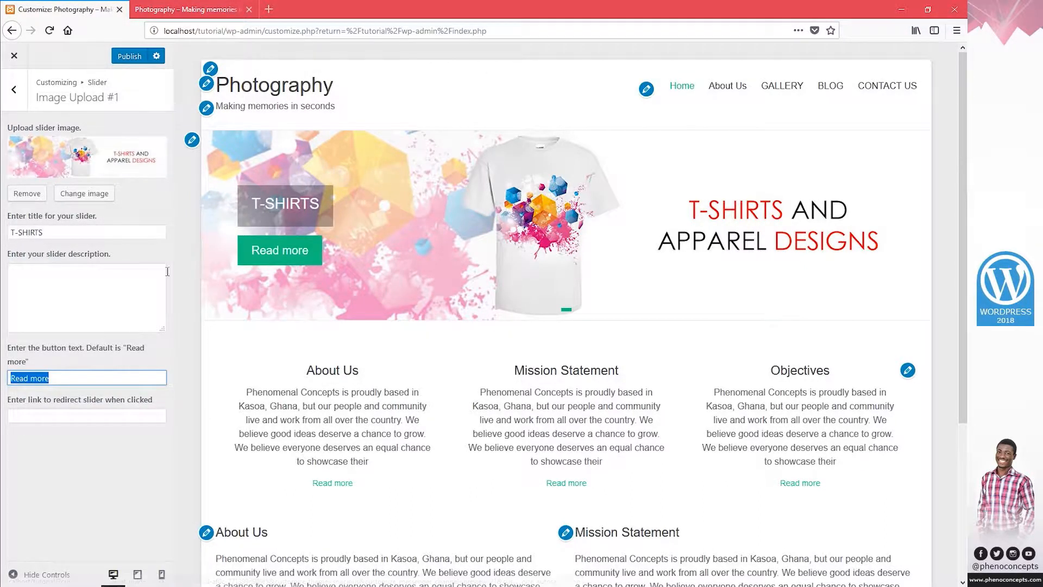
left_click(36, 413)
right_click(79, 419)
left_click(98, 453)
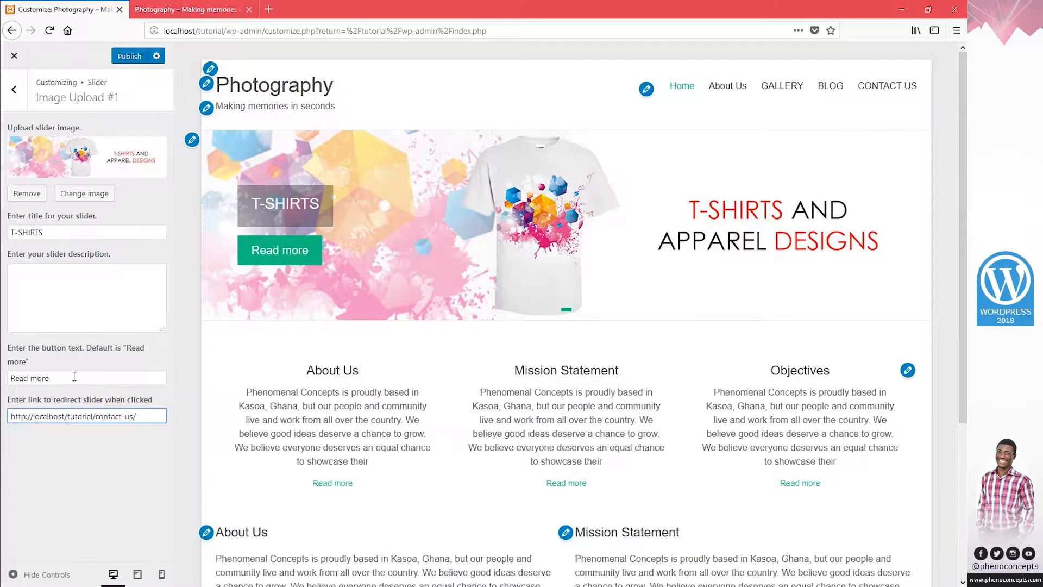
left_click_drag(75, 376, 1, 376)
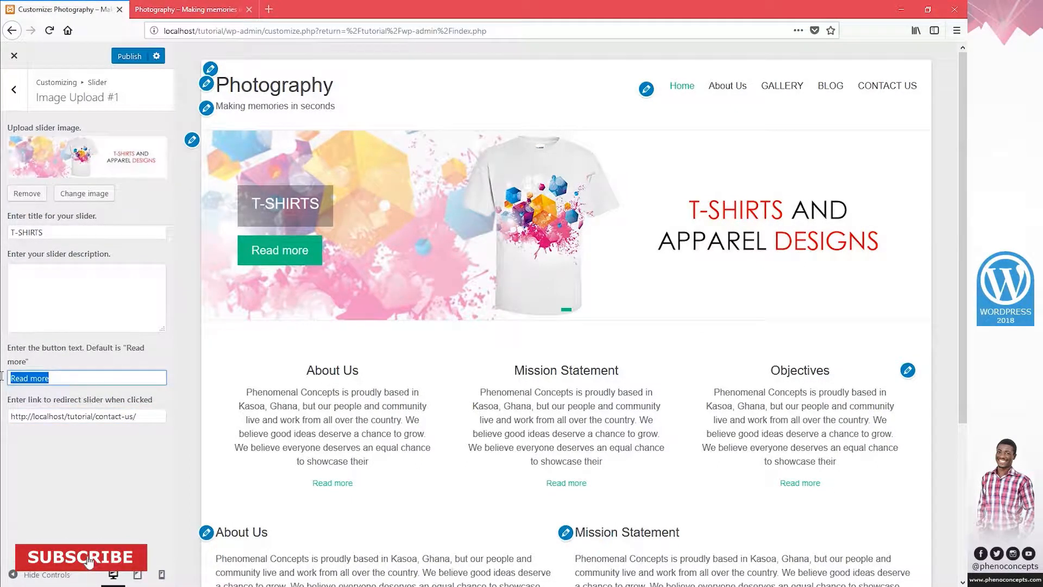
type("Click me")
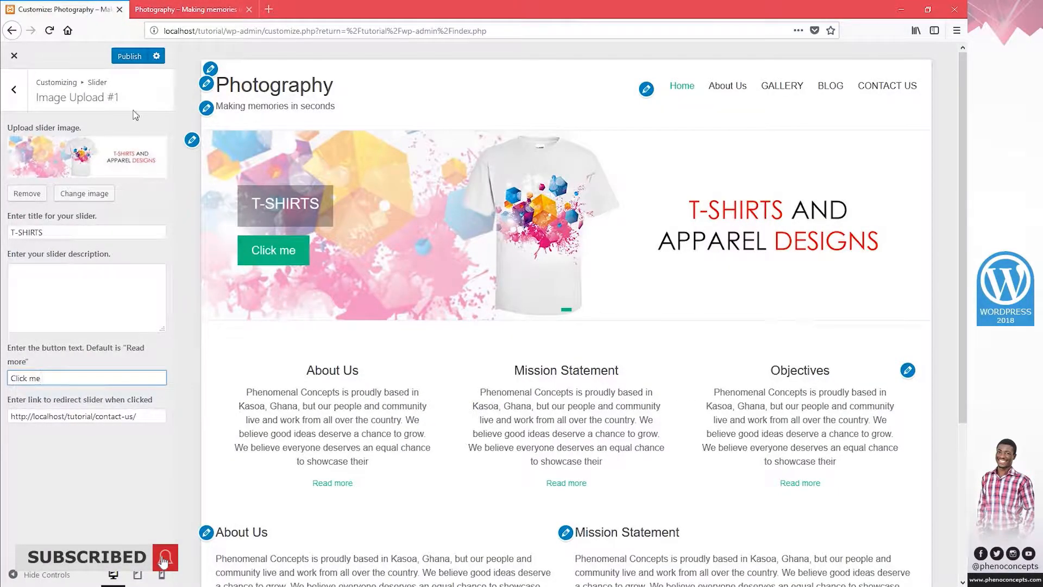
left_click(16, 89)
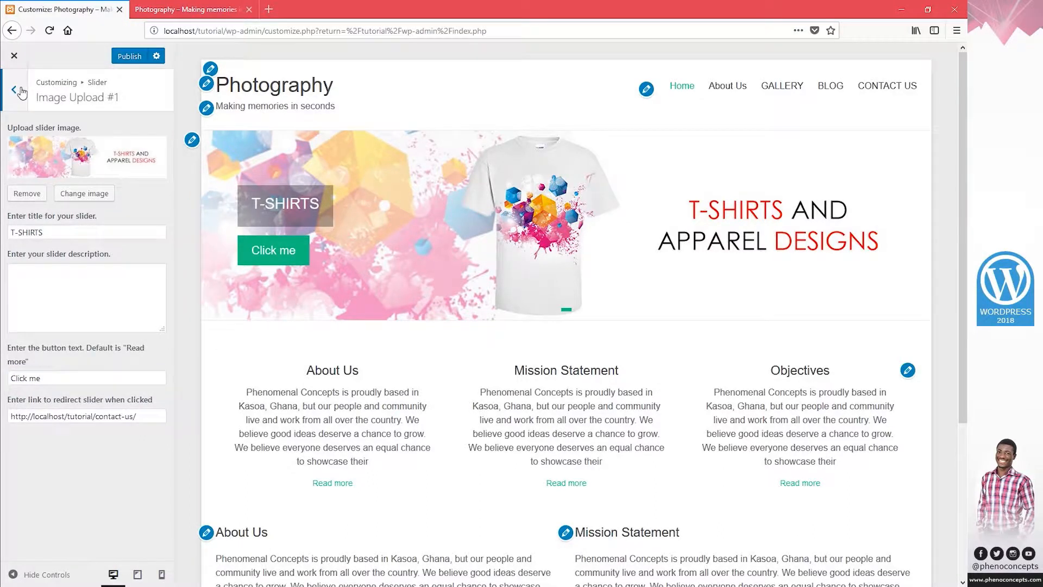
Upload Sliders (2) from the Sliders folder and choose it as the image for Image Upload #2.
left_click(42, 206)
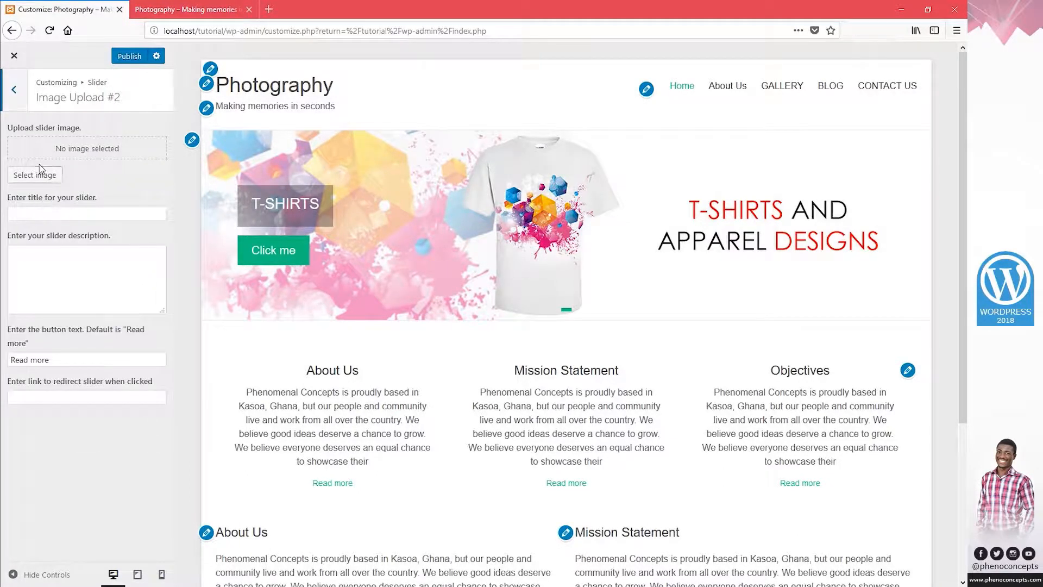
left_click(36, 175)
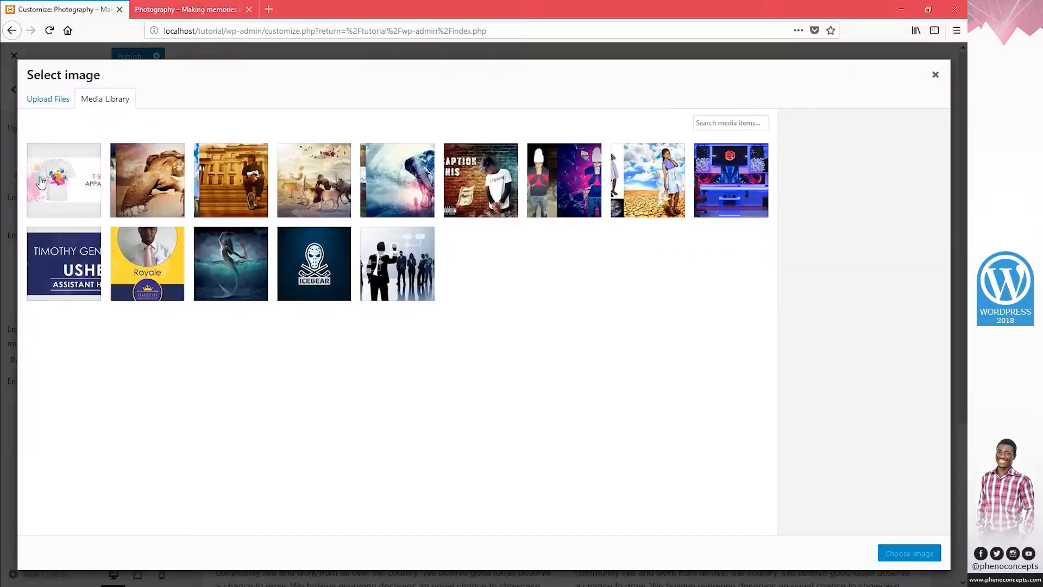
left_click(58, 99)
left_click(489, 297)
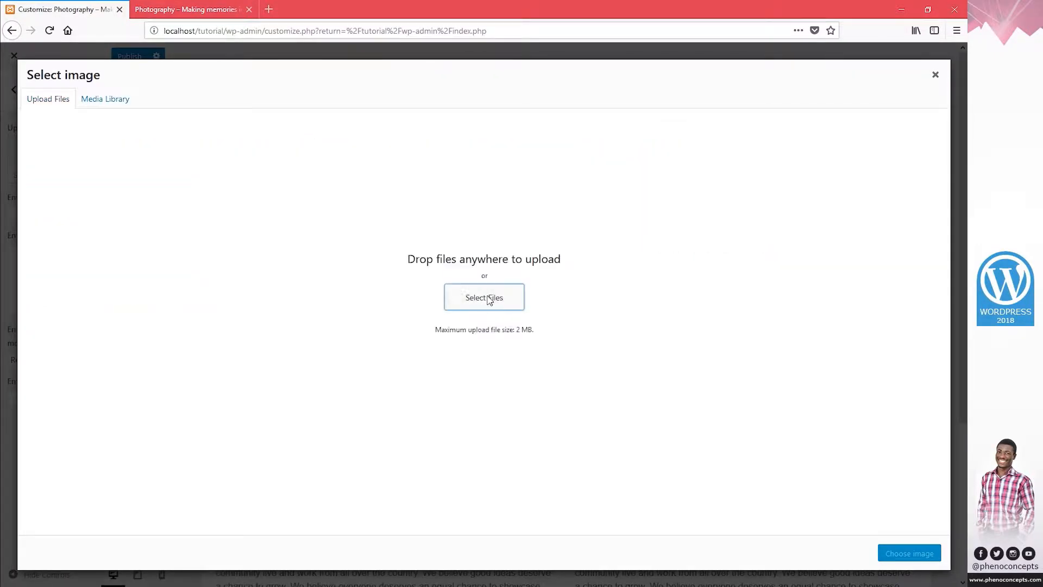
left_click(204, 76)
left_click(387, 283)
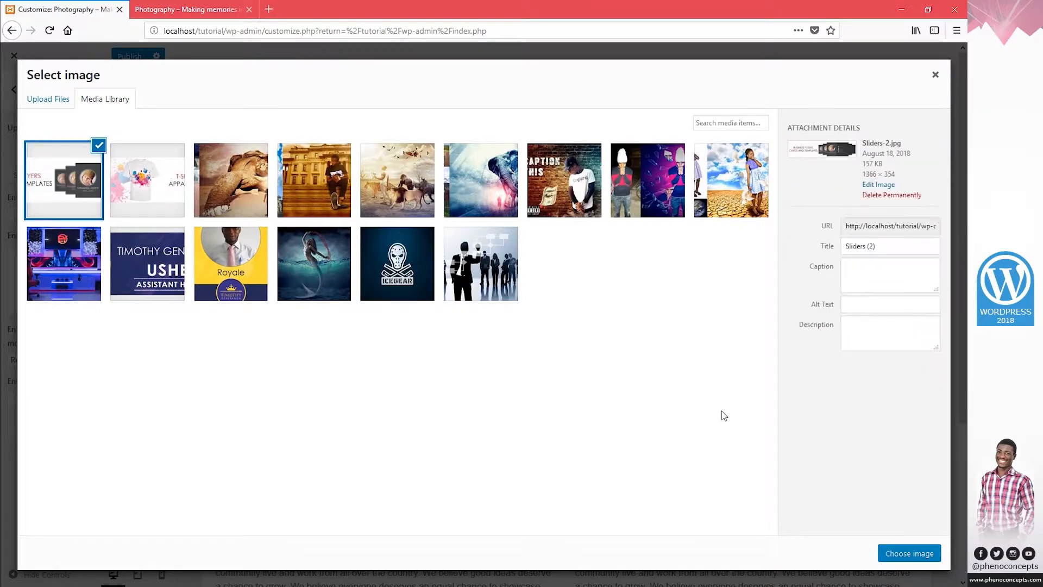
left_click(909, 553)
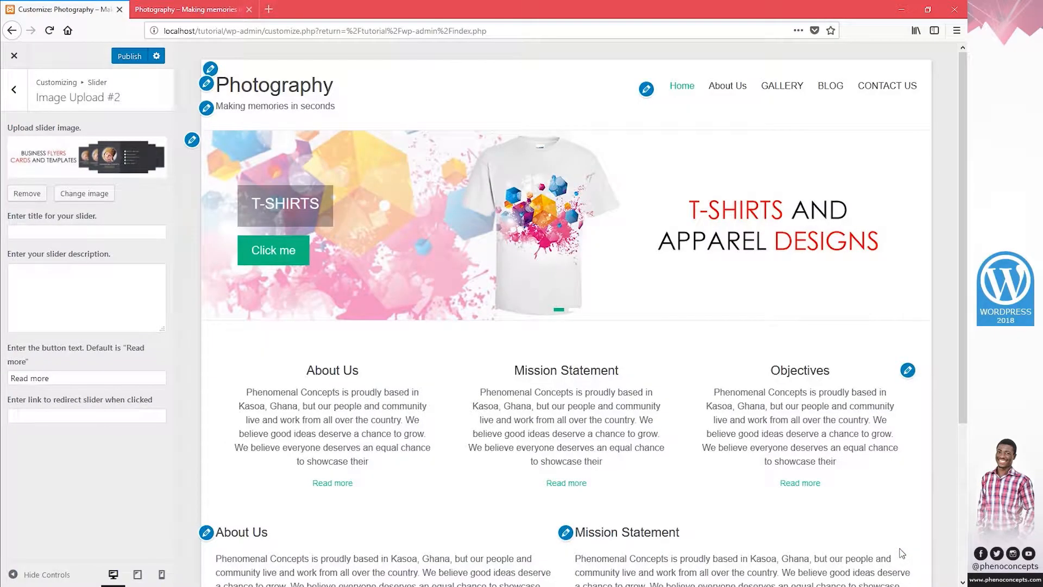
left_click(14, 89)
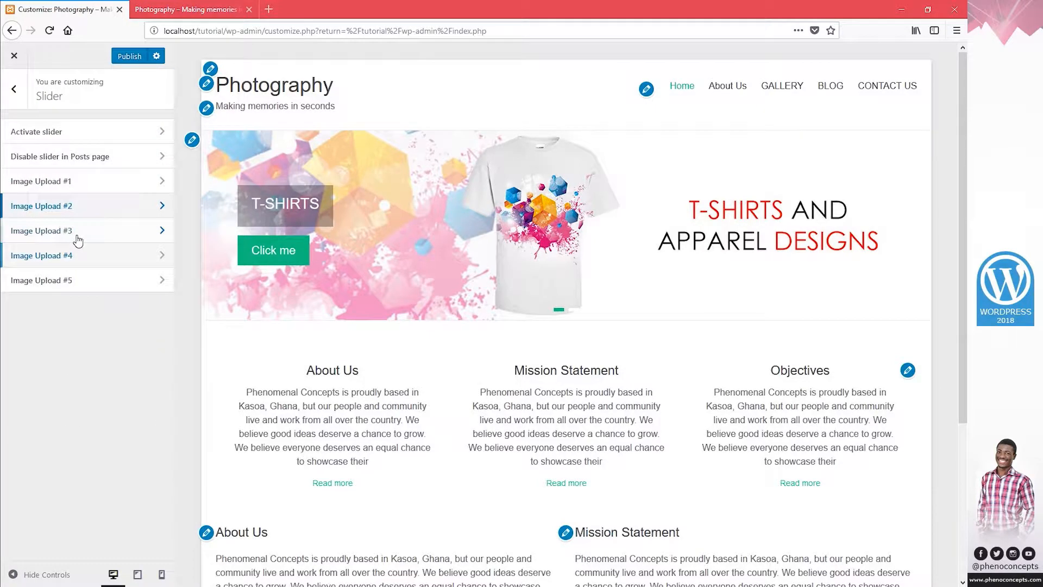
Upload Sliders (3) and Sliders (4) to the media library and choose Sliders (3) as the image for Image Upload #3.
left_click(77, 232)
left_click(30, 175)
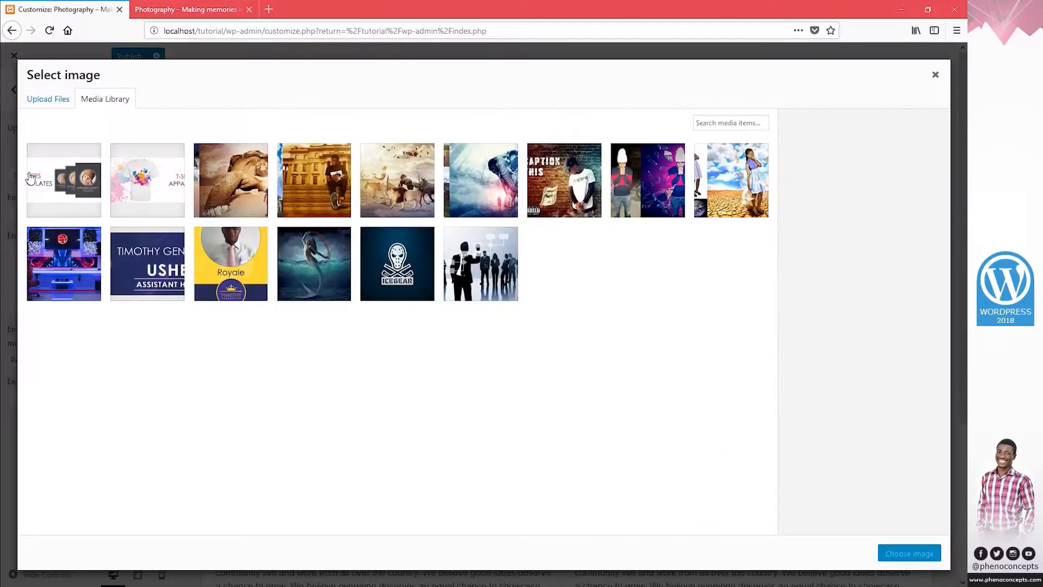
left_click(47, 99)
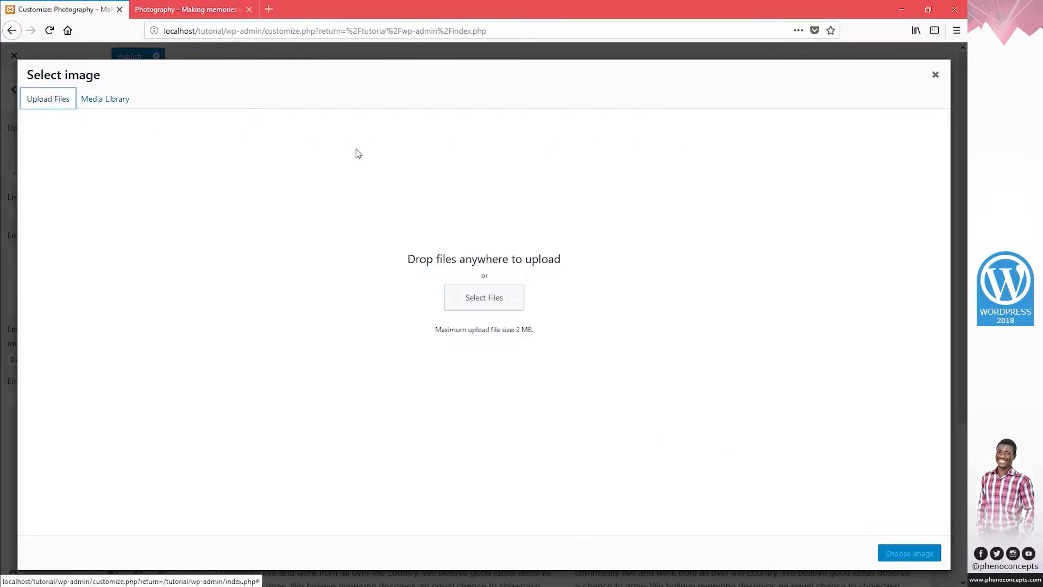
left_click(480, 303)
left_click_drag(351, 109, 253, 68)
left_click(381, 283)
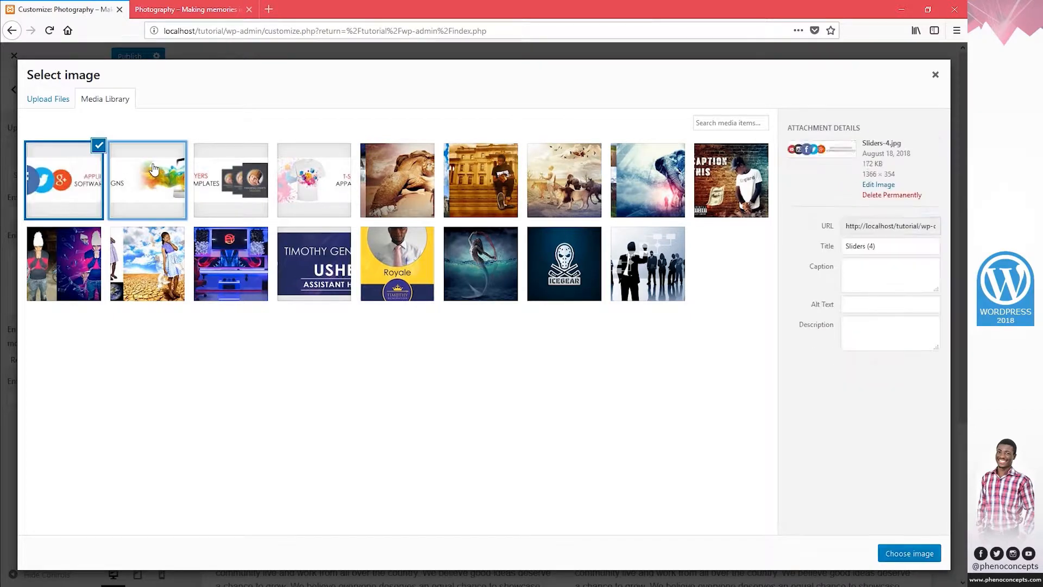
left_click(169, 186)
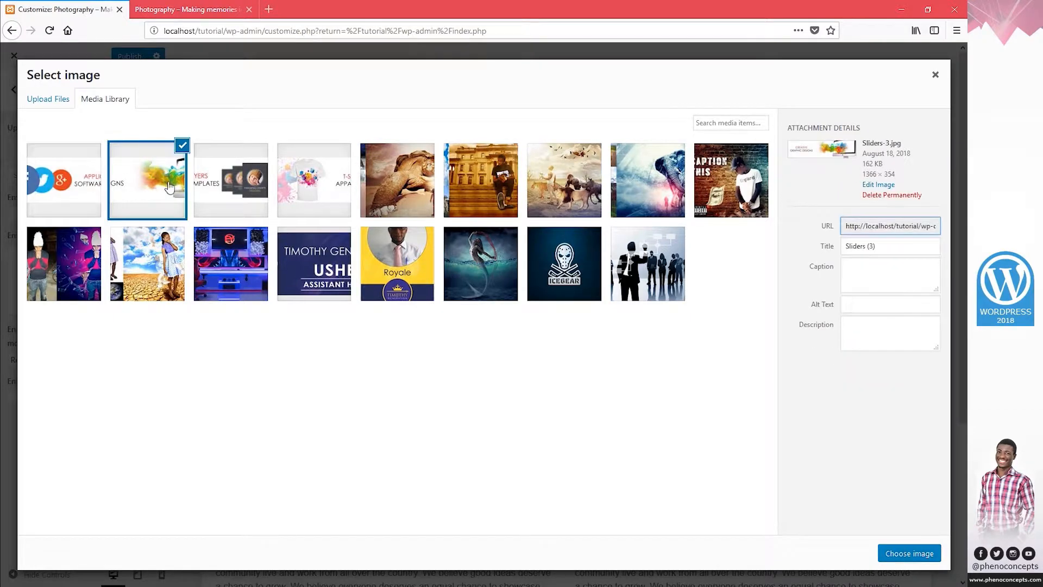
left_click(909, 552)
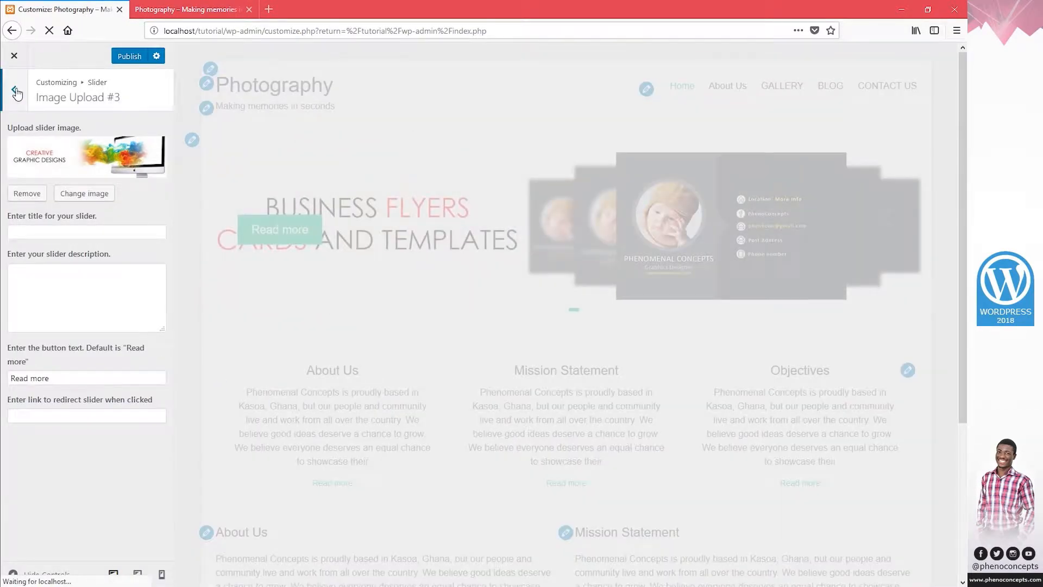
left_click(15, 90)
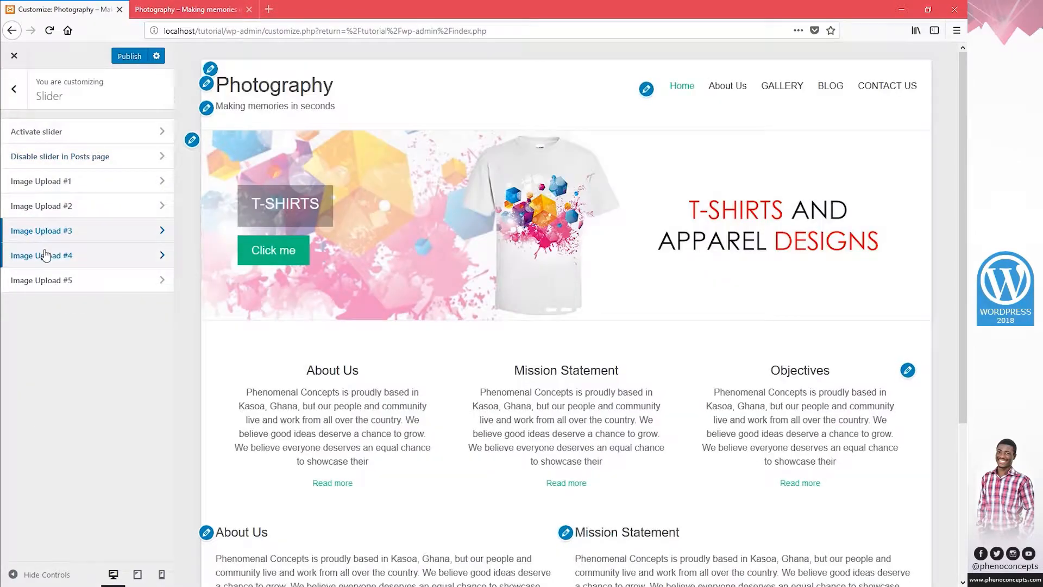
Choose Sliders (4) from the media library as the image for Image Upload #4.
left_click(47, 254)
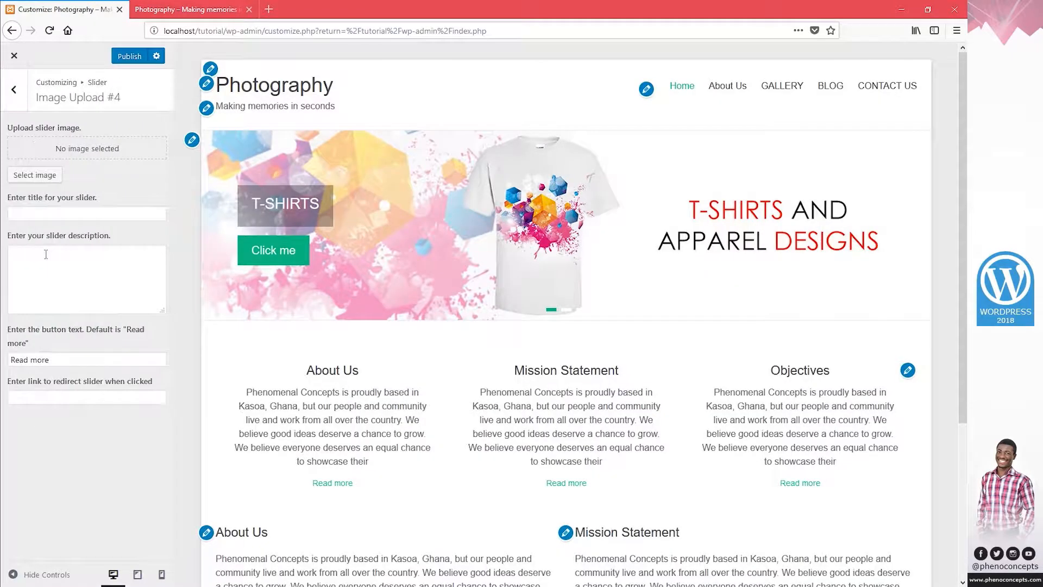
left_click(22, 180)
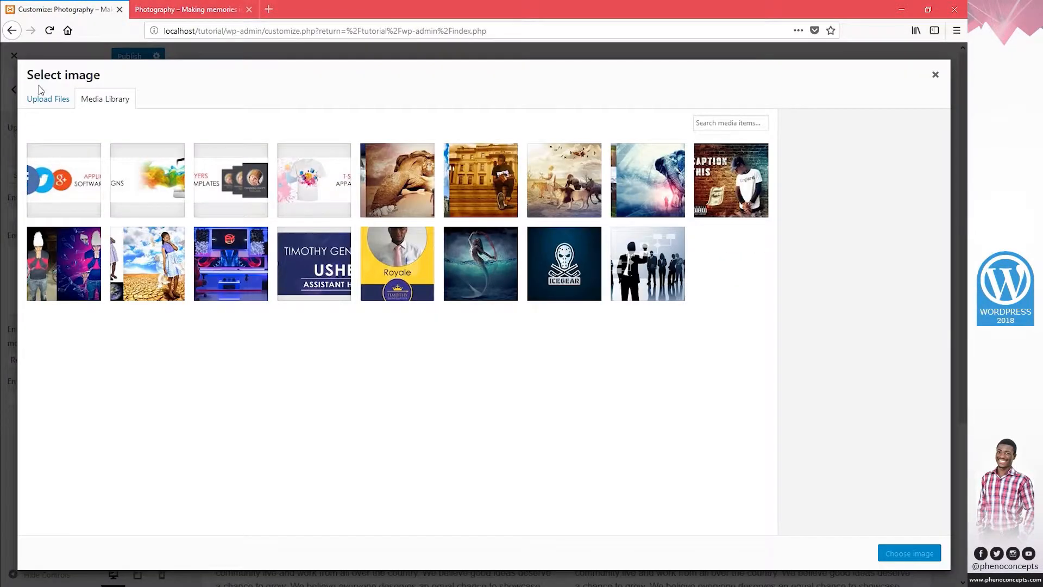
left_click(42, 99)
left_click(105, 102)
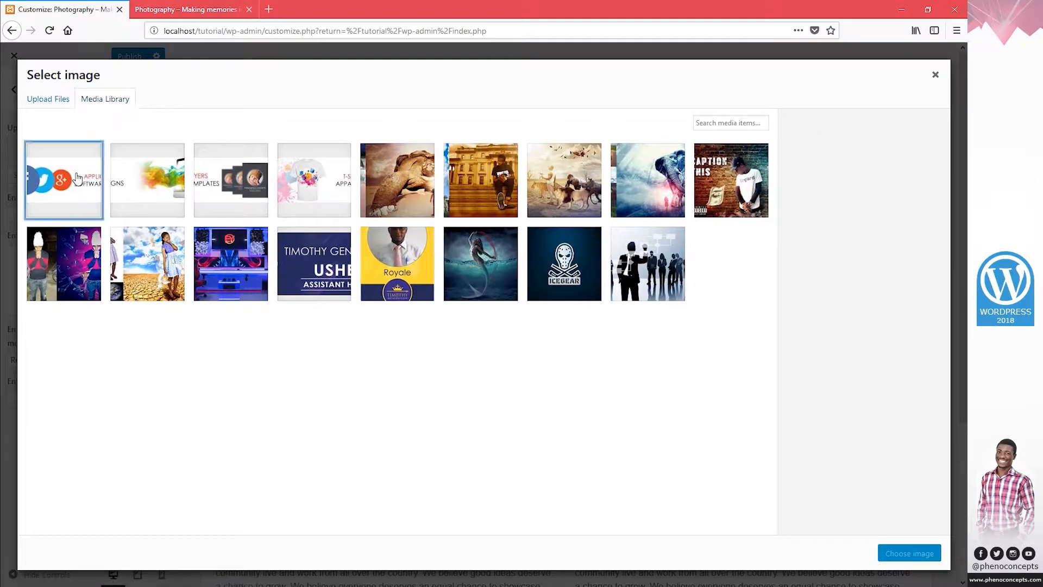
left_click(78, 179)
left_click(909, 554)
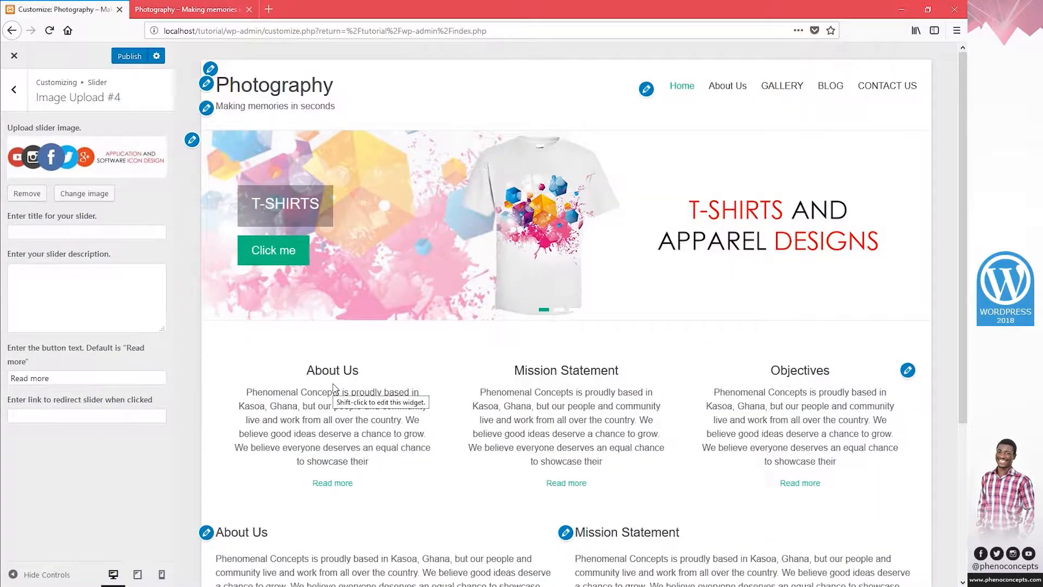
left_click(14, 90)
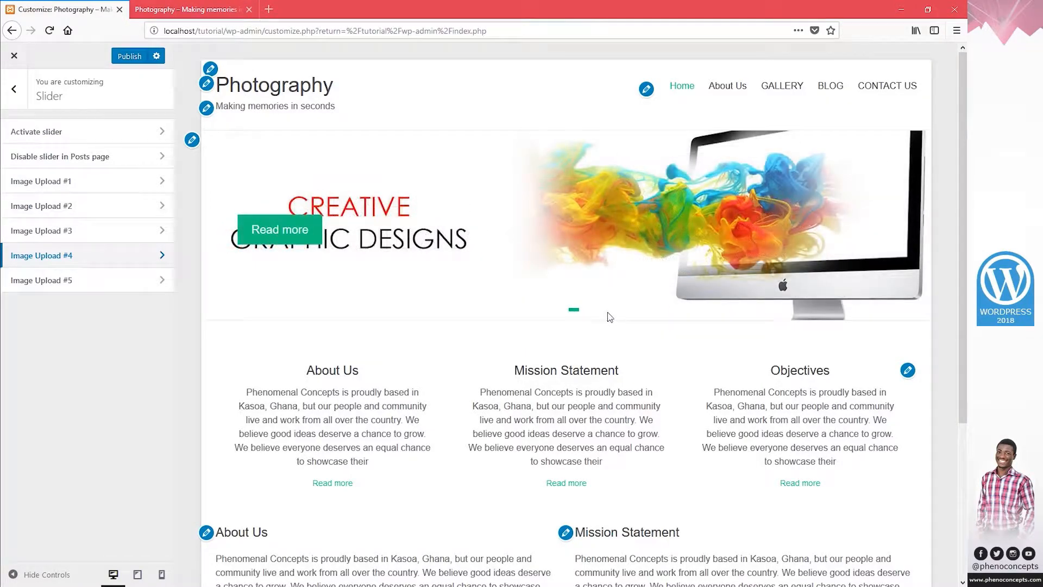
Try Gallery7 from the media library as the image for Image Upload #5 and remove it again.
left_click(88, 280)
left_click(32, 177)
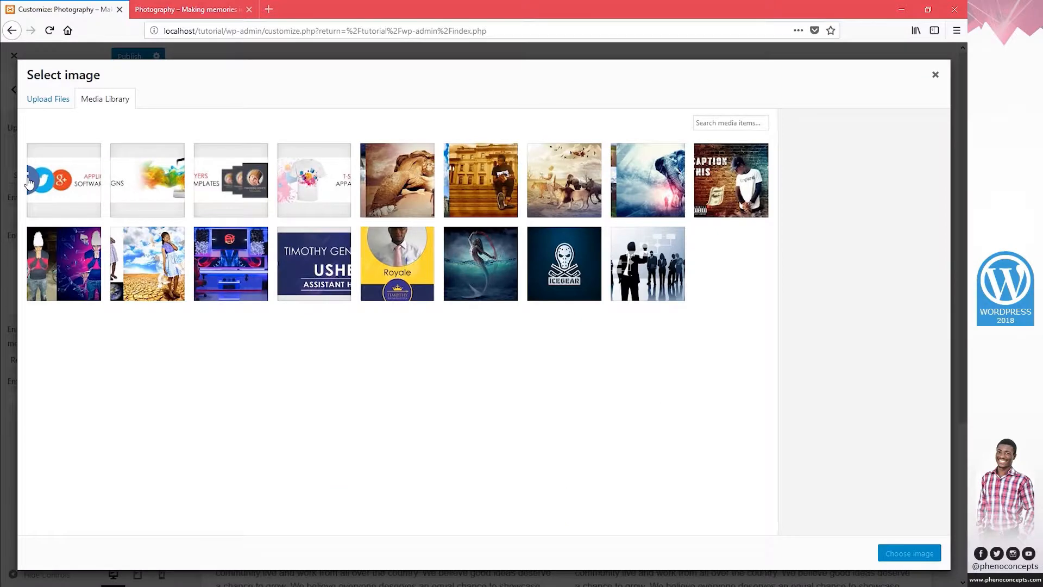
left_click(397, 185)
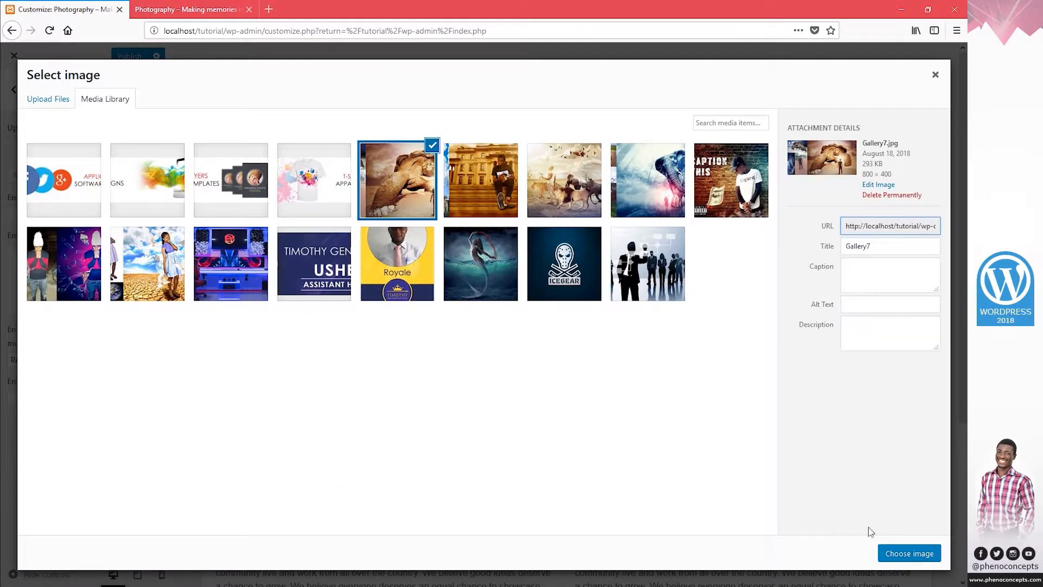
left_click(891, 553)
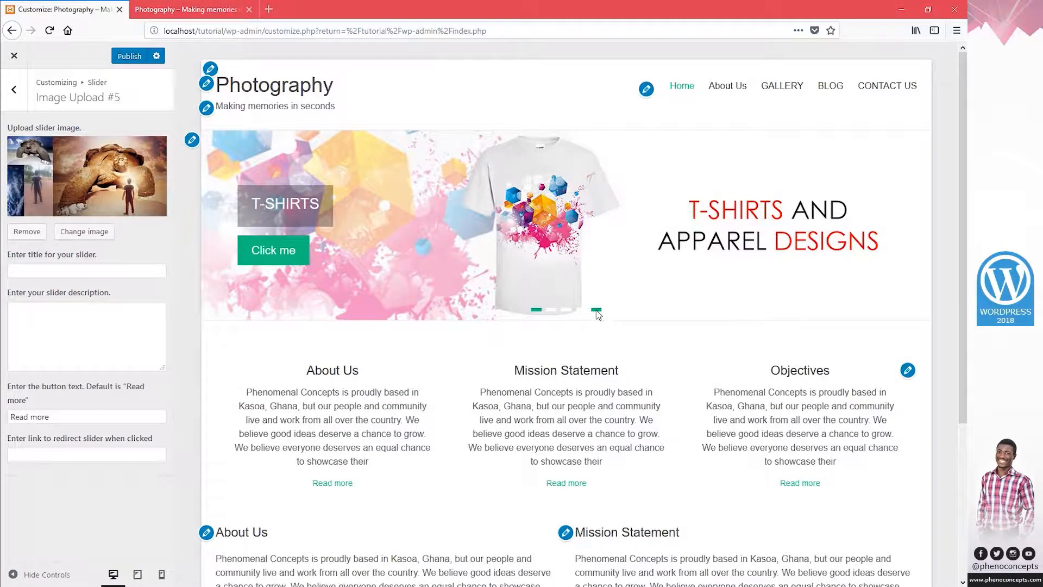
left_click(581, 310)
left_click(37, 233)
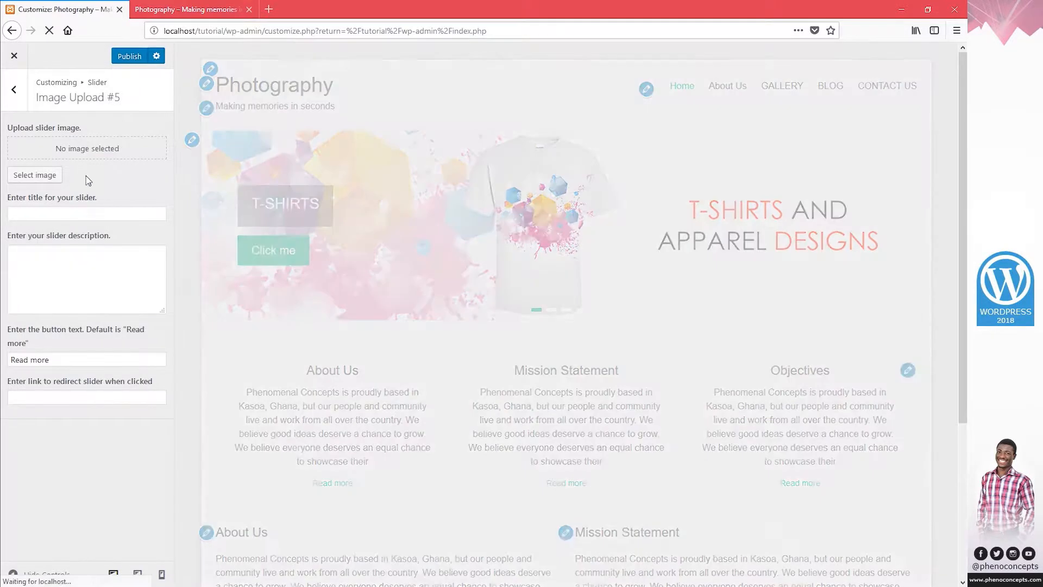
left_click(11, 91)
left_click(10, 92)
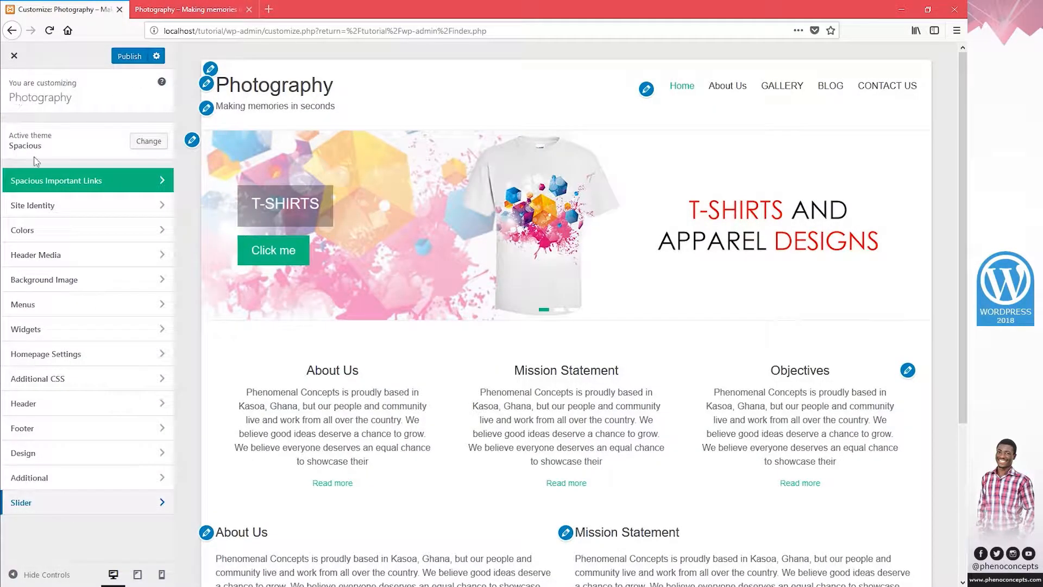
Preview the BLOG page and disable the slider in the posts page.
left_click(41, 501)
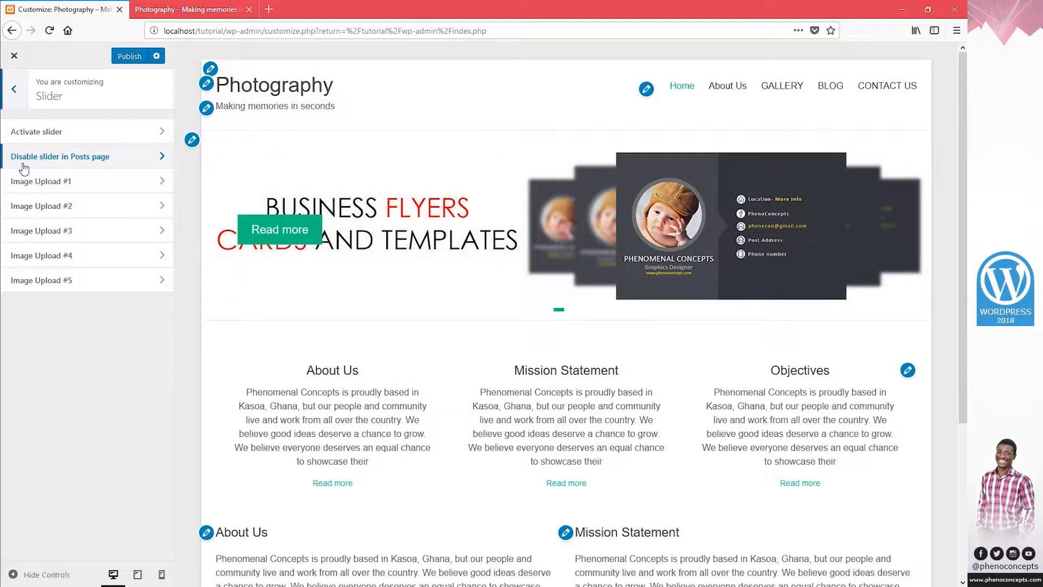
left_click(88, 157)
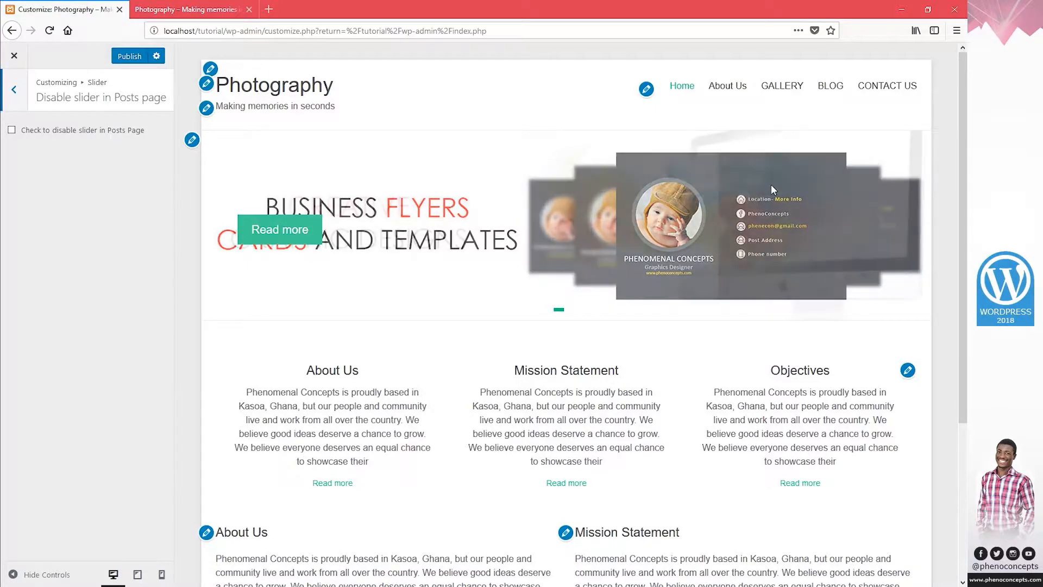
left_click(829, 88)
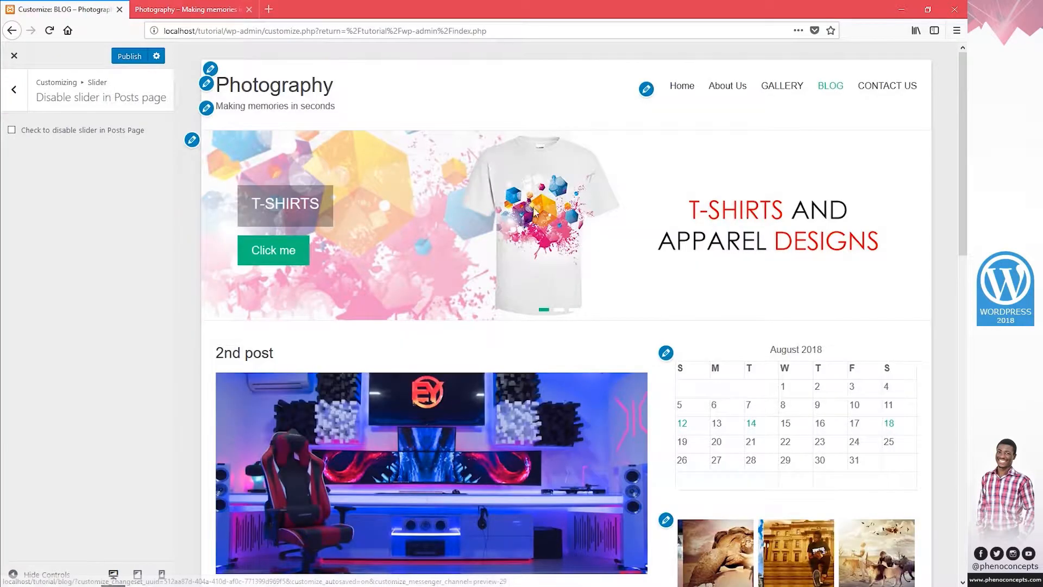
scroll(662, 297, "down", 6)
scroll(660, 307, "up", 6)
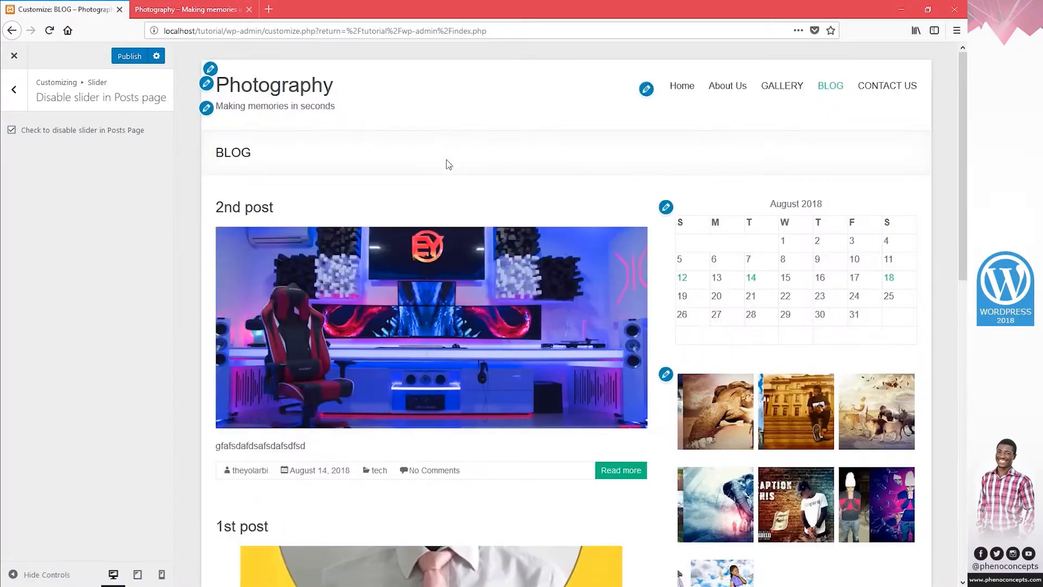
left_click(14, 90)
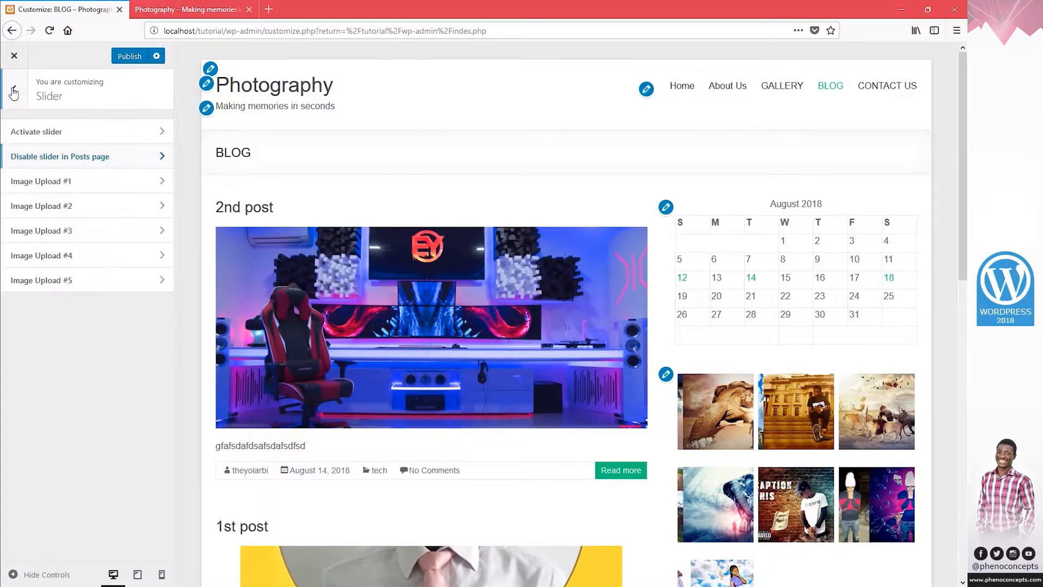
left_click(13, 91)
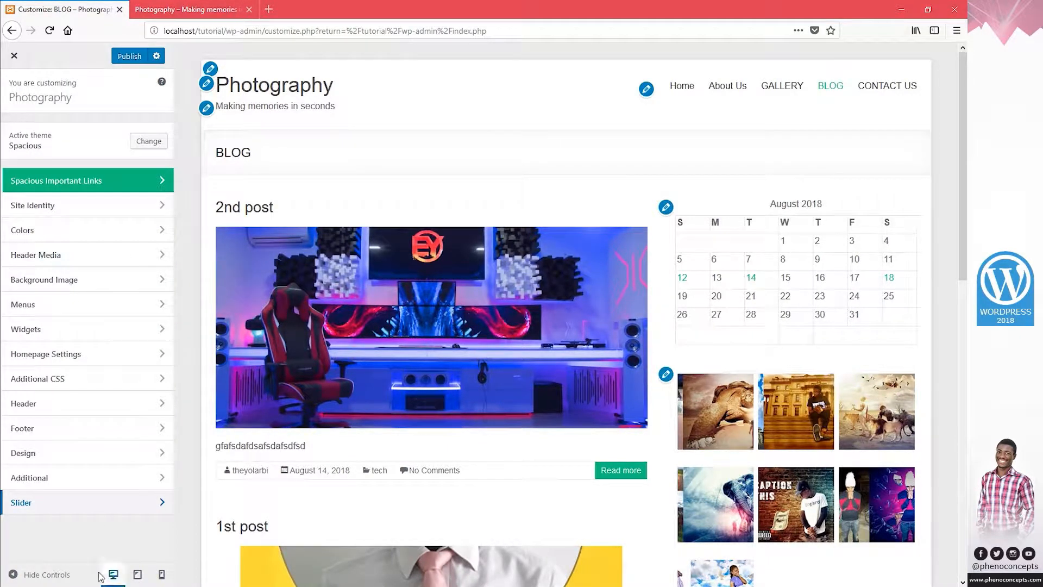
Review the Additional settings for featured images in single pages, featured images in single posts, and the author bio.
left_click(77, 477)
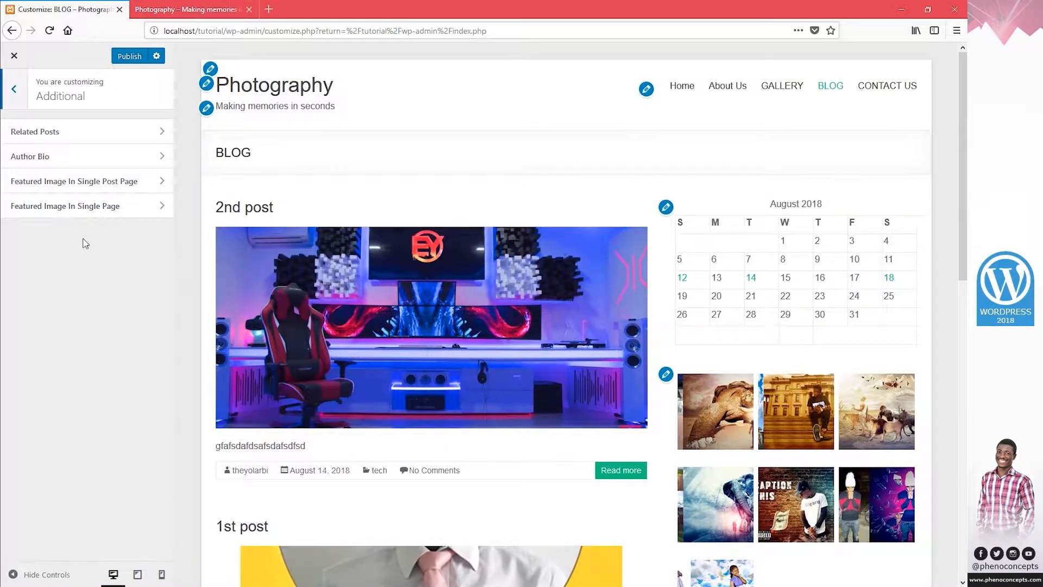
left_click(54, 209)
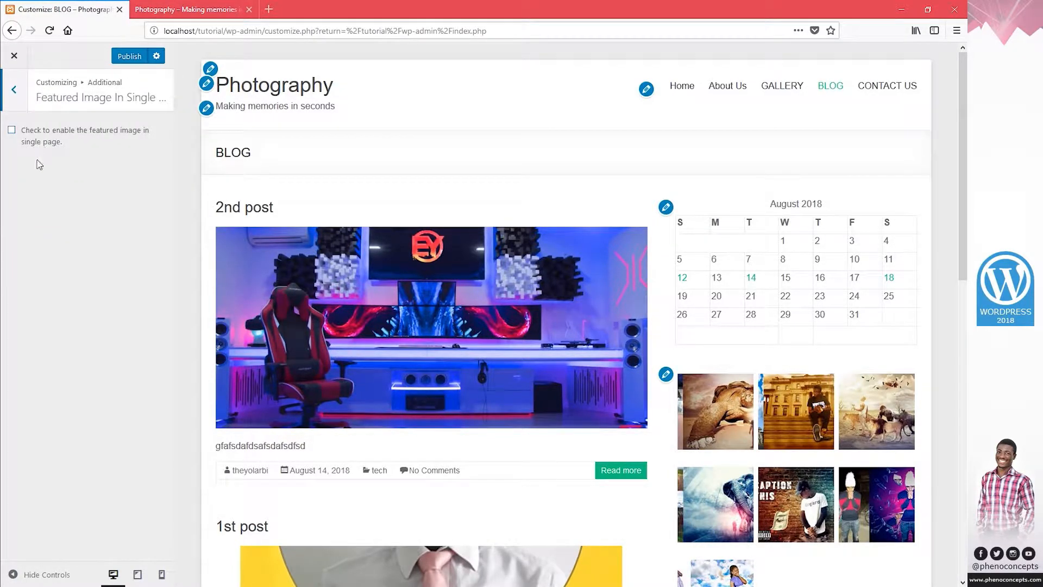
left_click(18, 90)
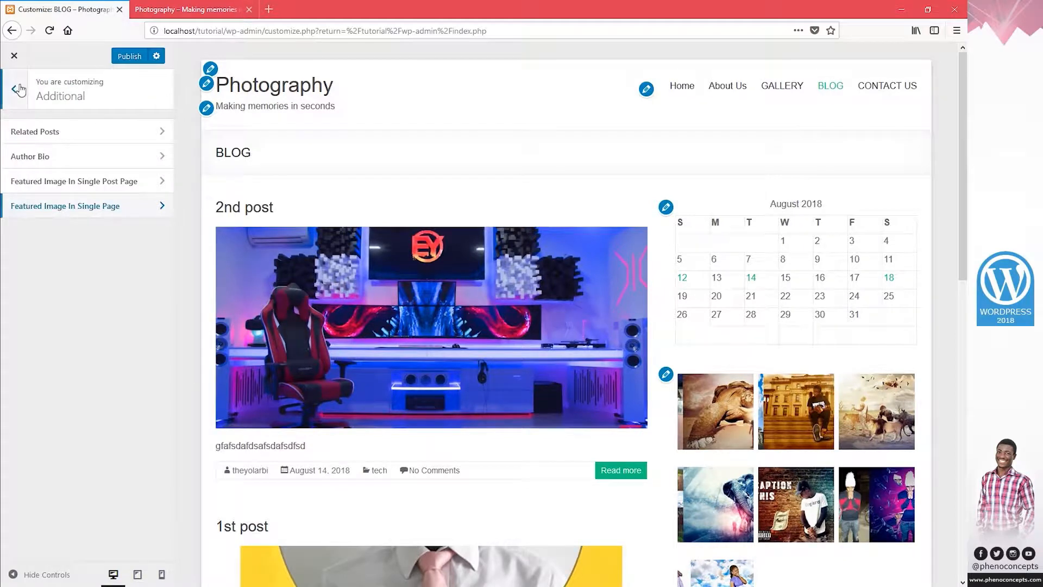
left_click(52, 180)
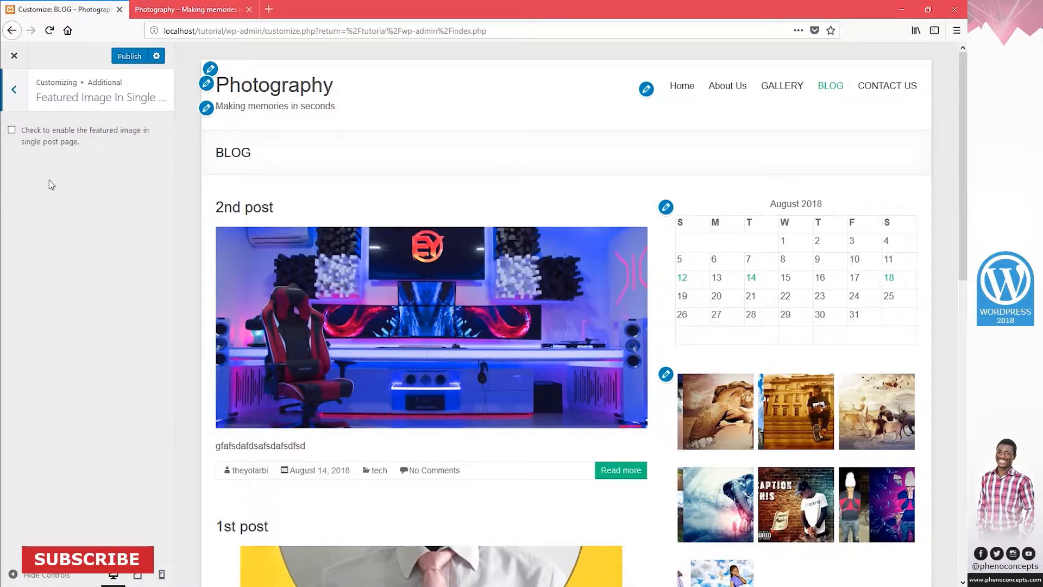
left_click(12, 102)
left_click(28, 157)
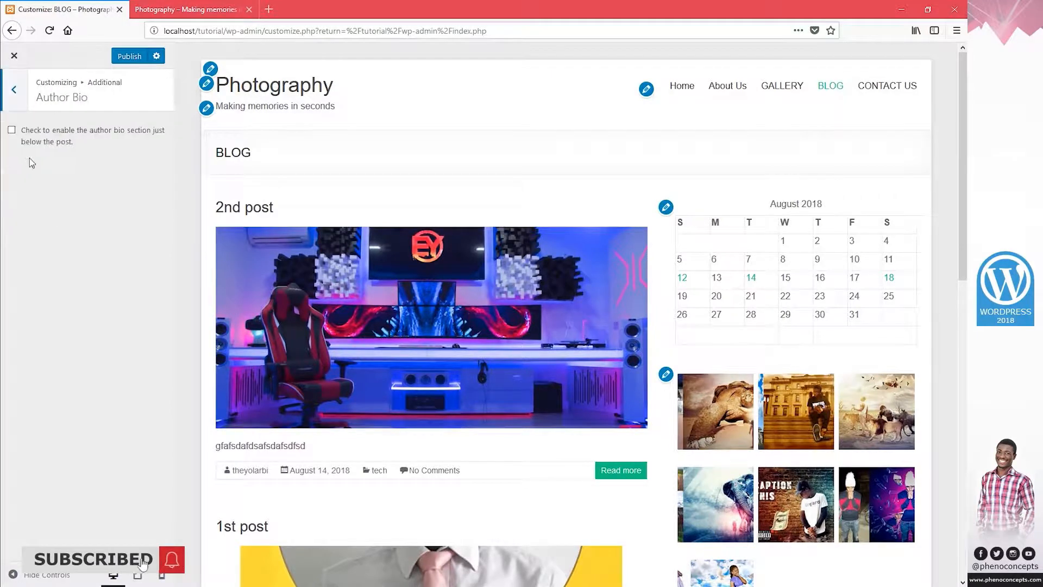
left_click(18, 104)
Activate related posts in the Additional settings and check the 2nd post's page in the preview.
left_click(24, 132)
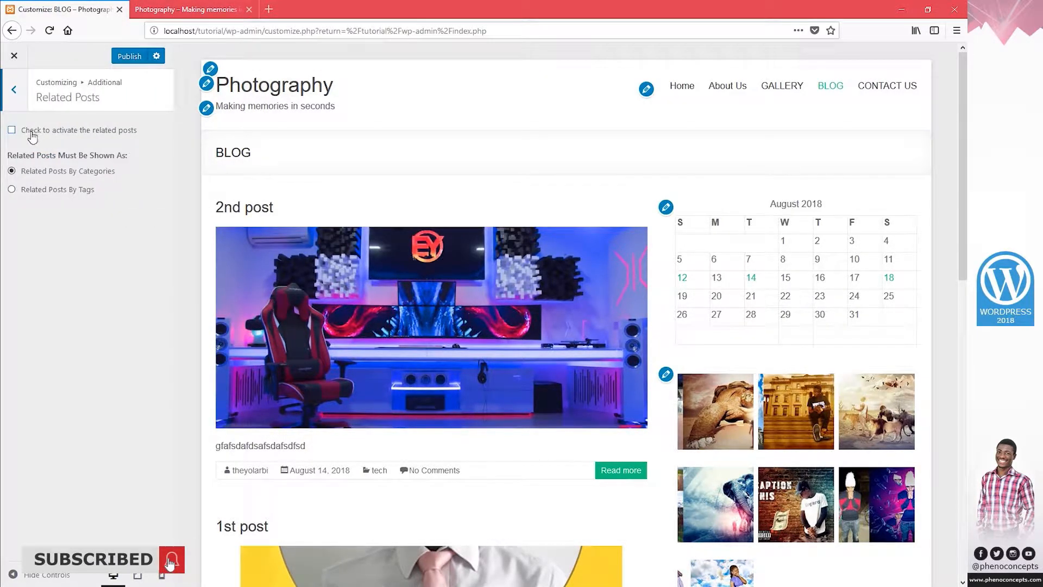
left_click(12, 131)
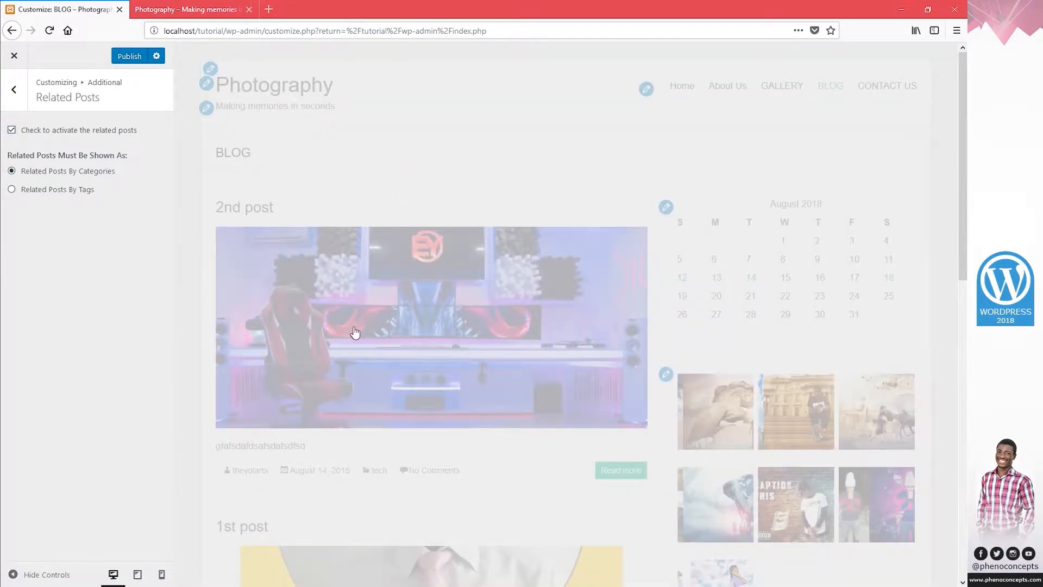
scroll(308, 208, "down", 1)
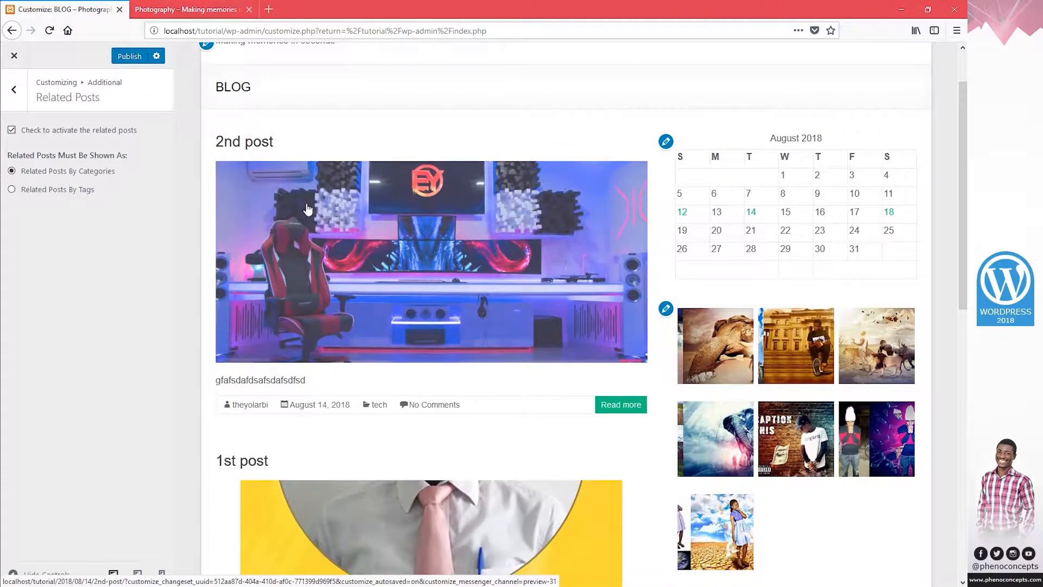
left_click(322, 207)
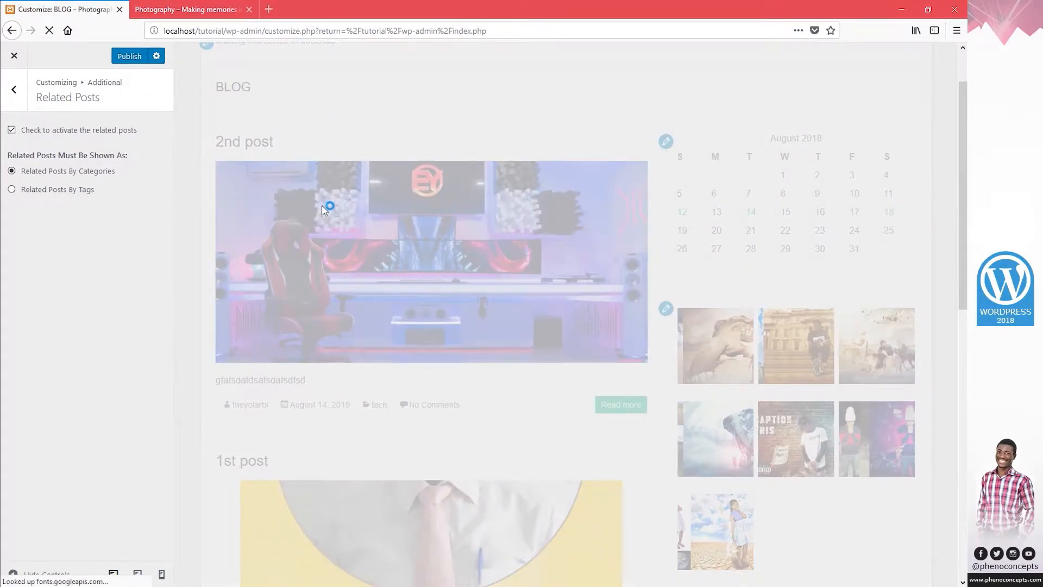
scroll(463, 315, "down", 8)
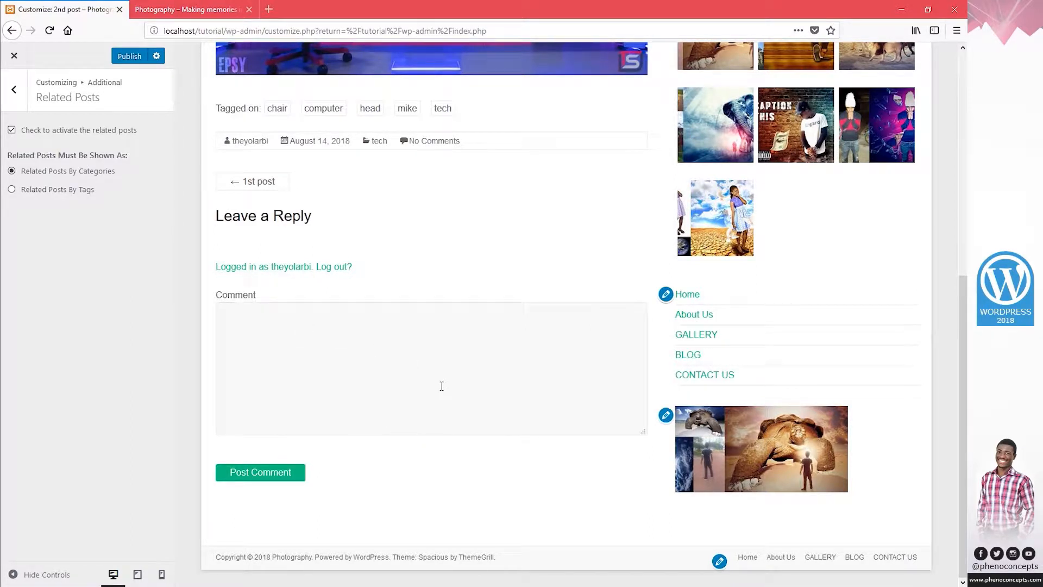
scroll(297, 274, "up", 7)
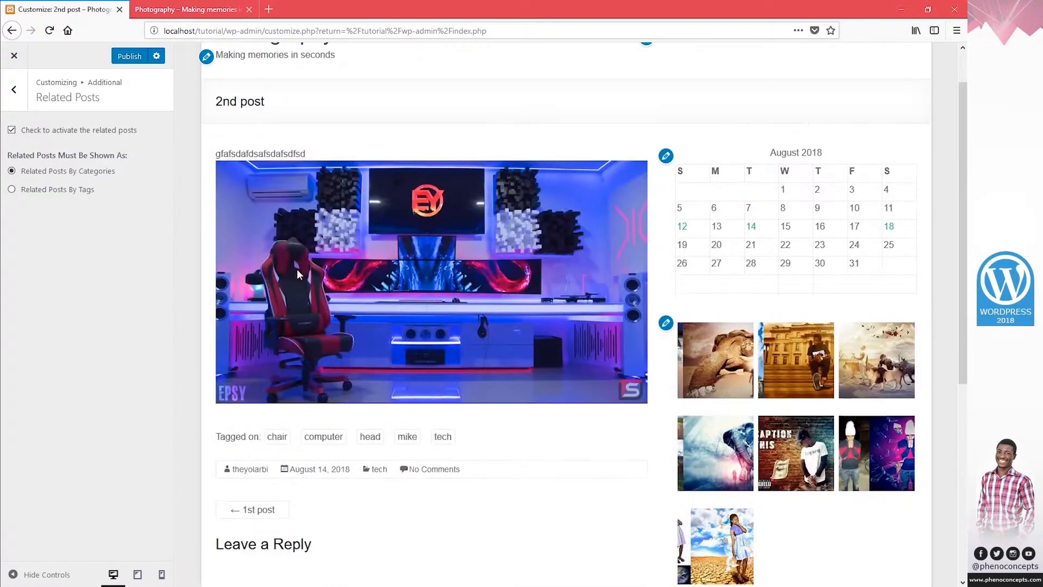
left_click(14, 91)
left_click(14, 91)
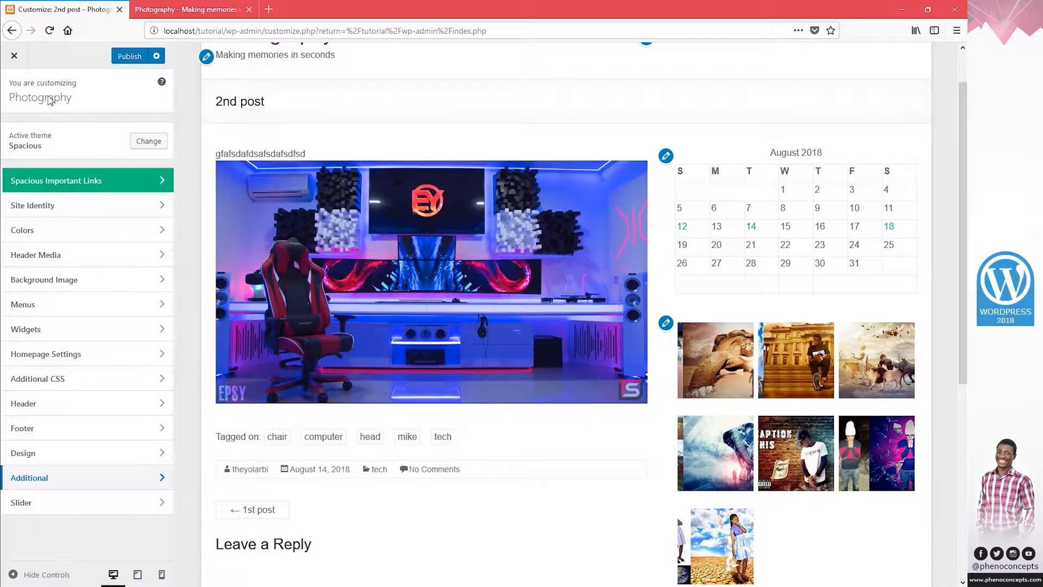
Open the Site Layout options in the Design settings and examine the current boxed 1218px layout on the live homepage.
left_click(55, 451)
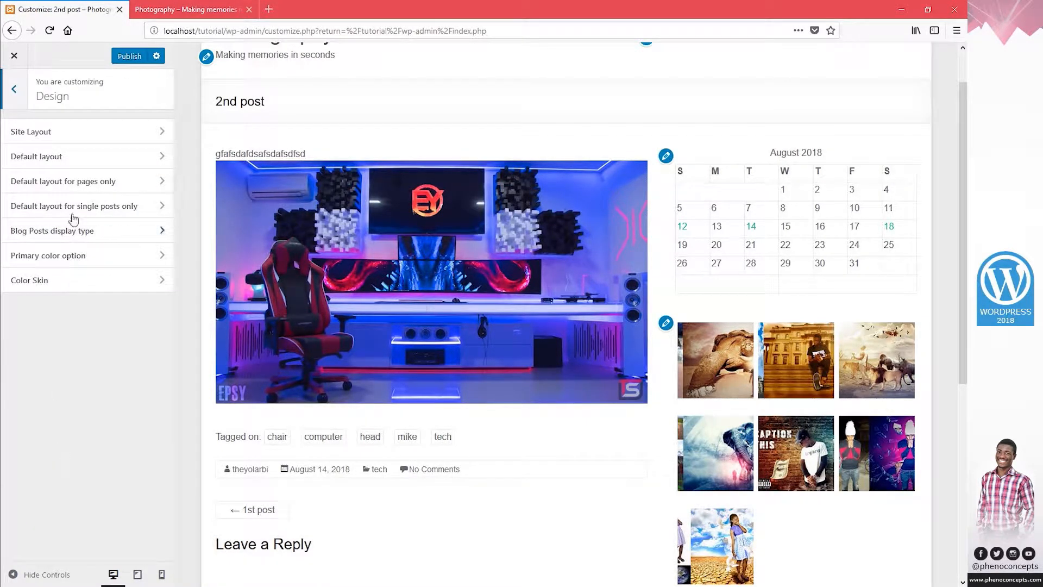
left_click(76, 136)
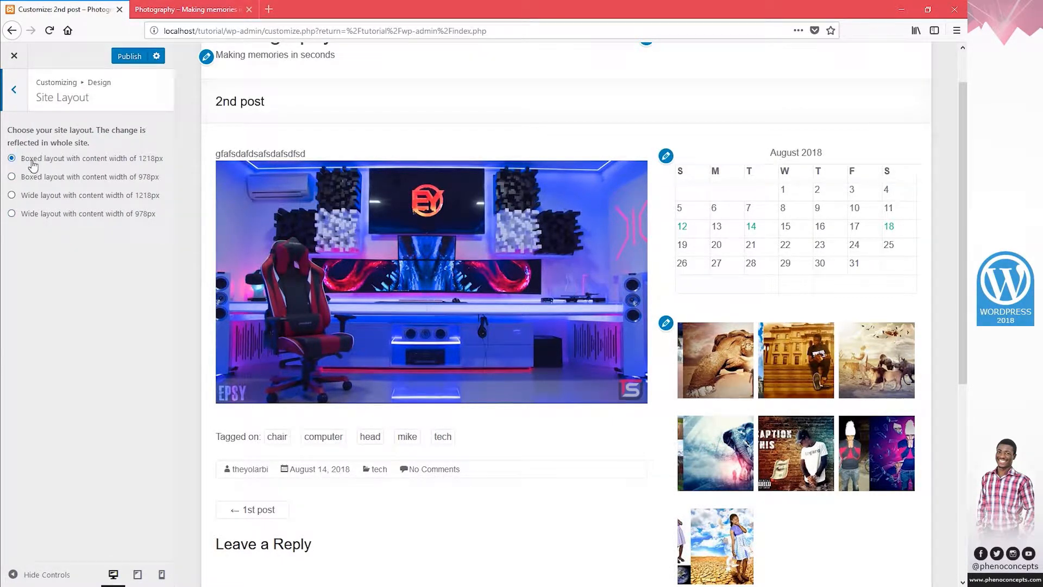
left_click_drag(139, 159, 160, 165)
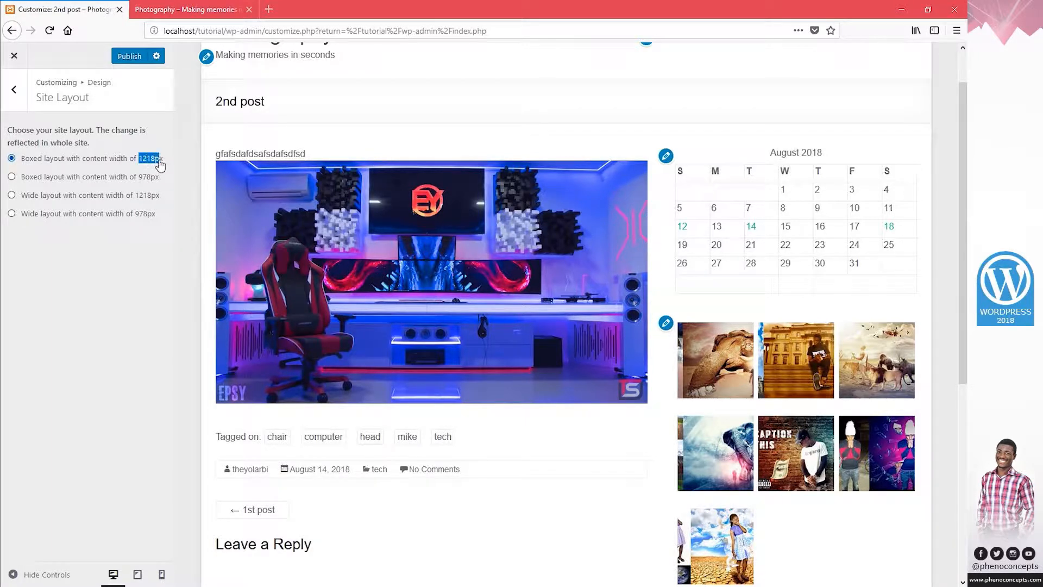
left_click(190, 9)
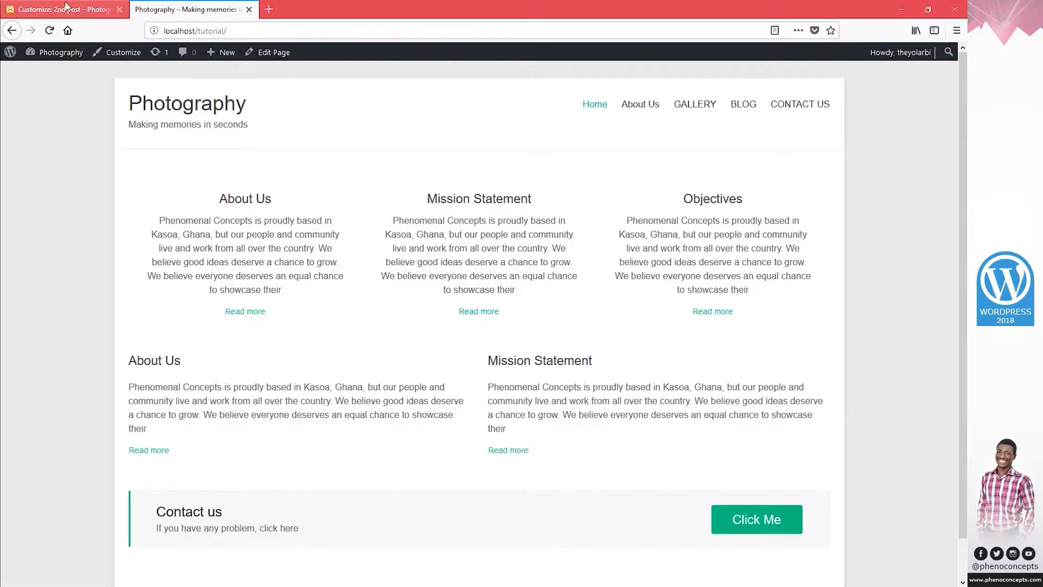
left_click(86, 12)
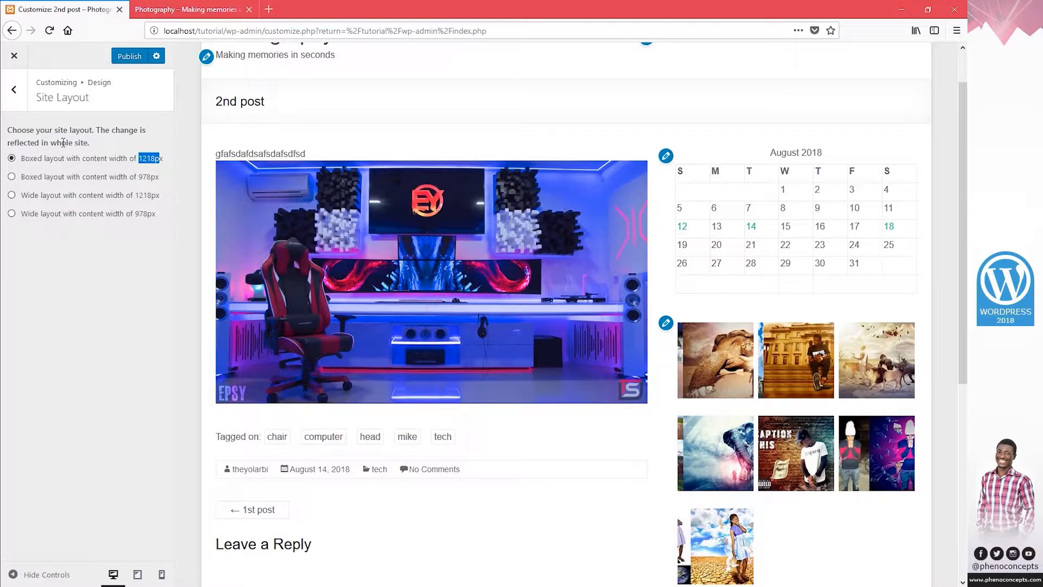
left_click(184, 9)
left_click(189, 105)
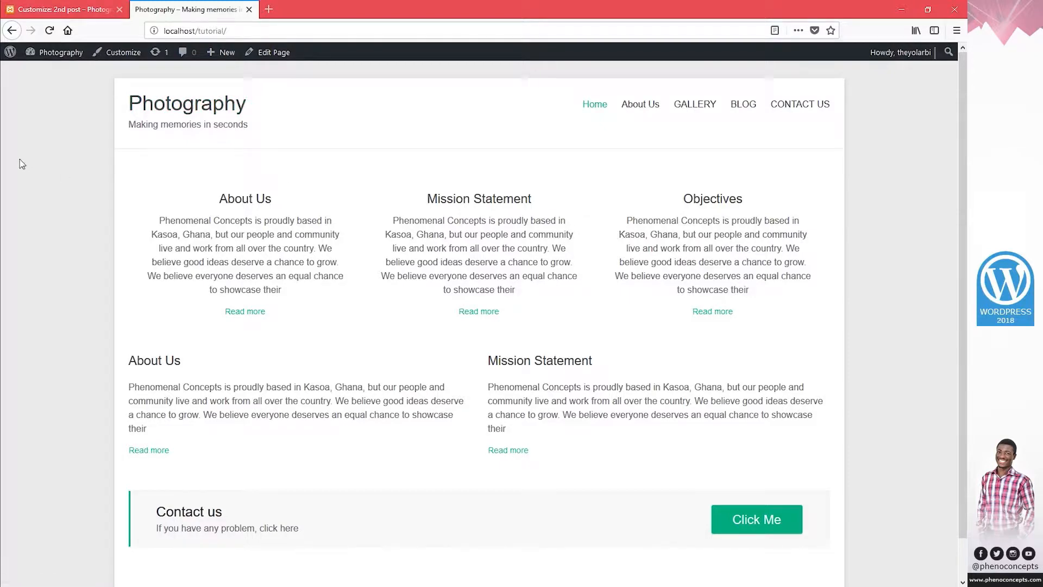
left_click_drag(33, 115, 37, 366)
left_click(94, 182)
scroll(489, 163, "down", 2)
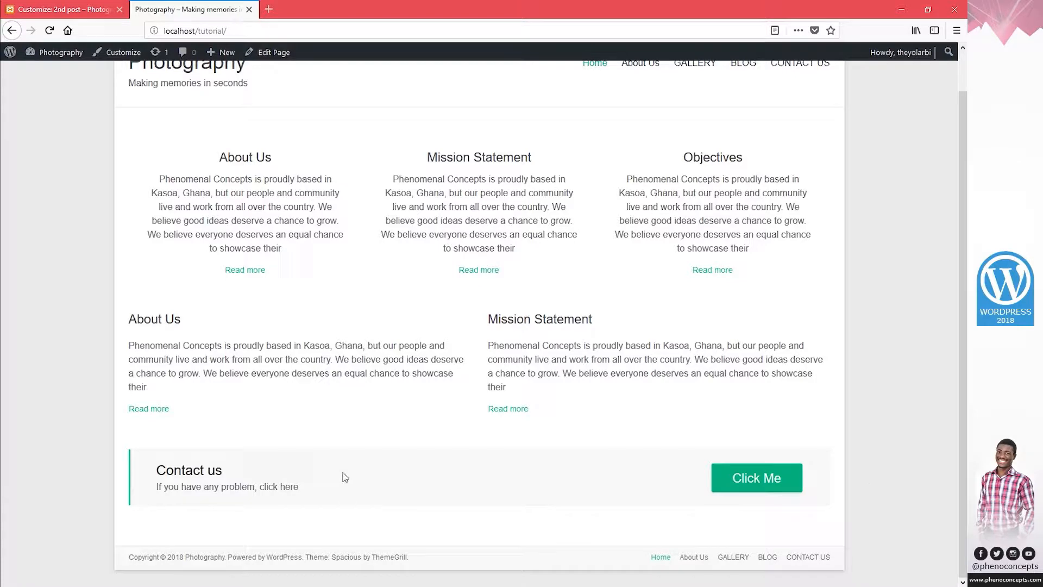
scroll(356, 256, "up", 2)
left_click(84, 8)
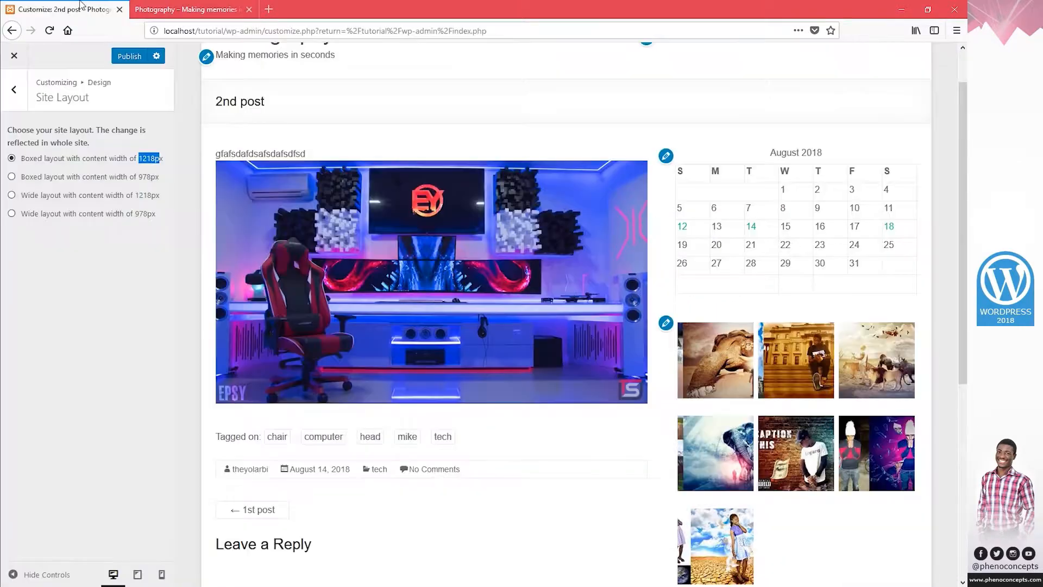
Try the boxed site layout with content width of 978px, publish it and check the refreshed live homepage.
left_click(12, 177)
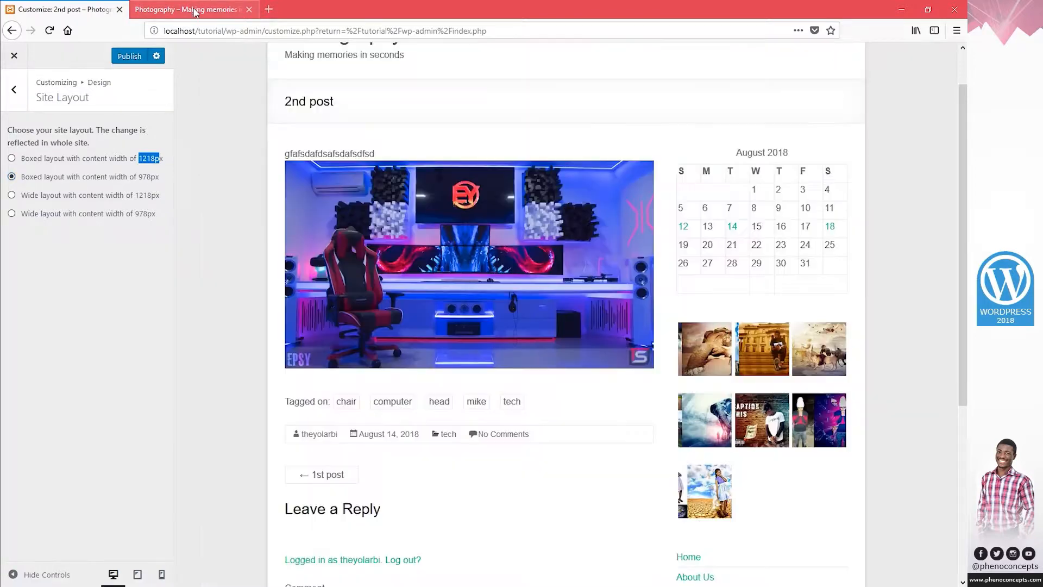
left_click(126, 57)
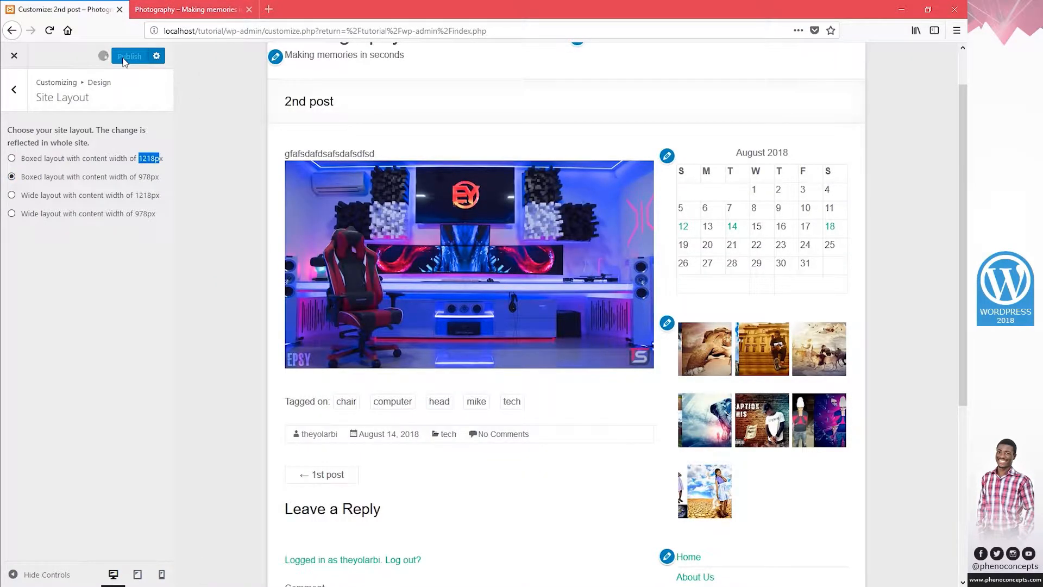
left_click(187, 9)
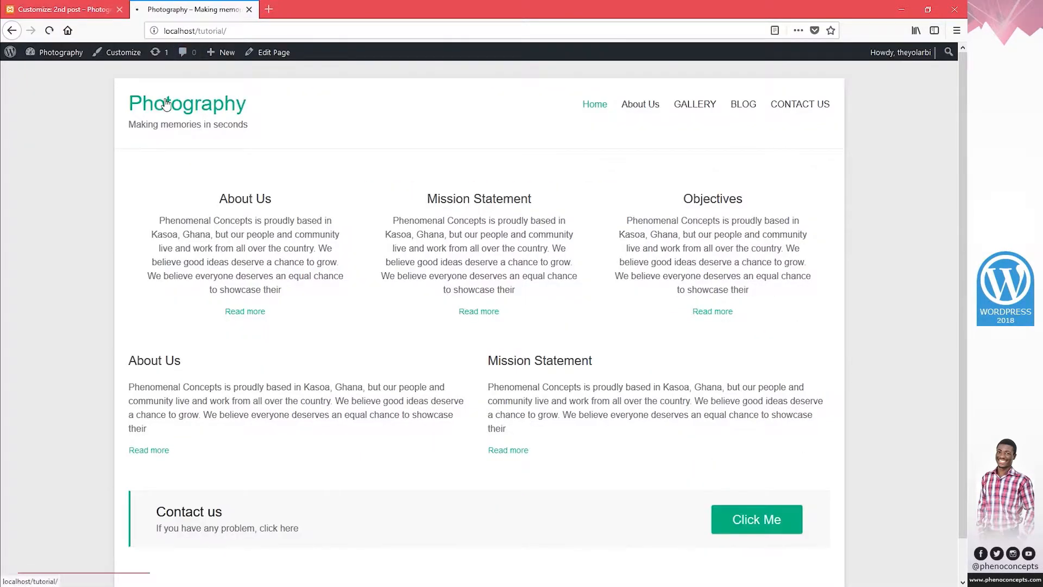
left_click(165, 103)
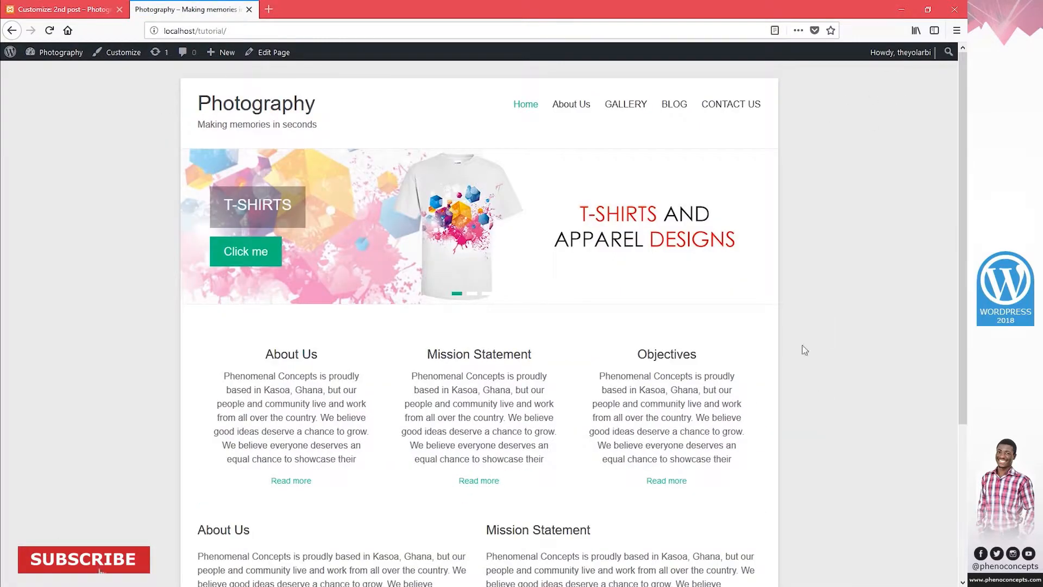
left_click(87, 6)
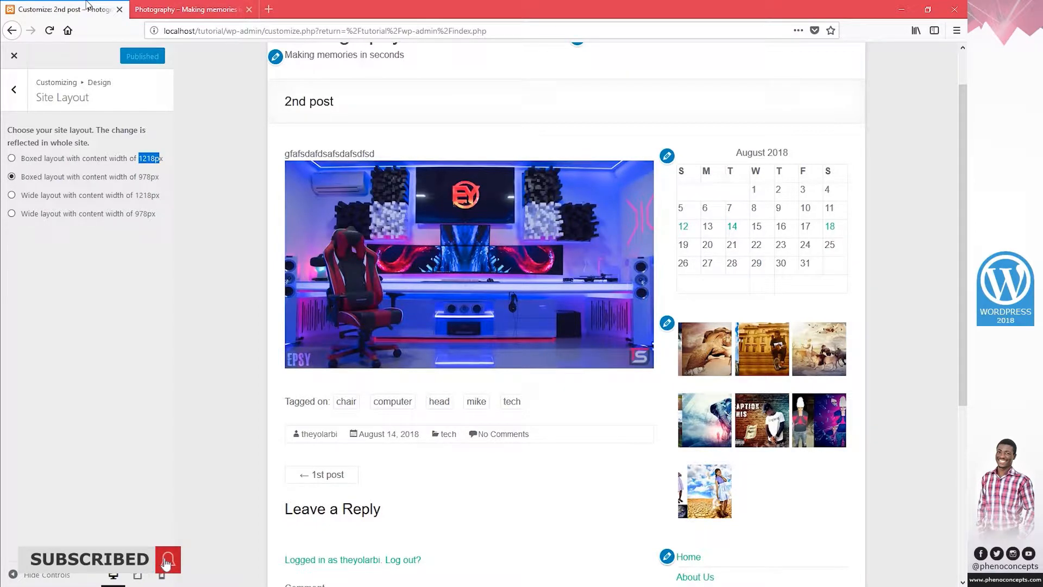
Set the site layout to wide with content width of 1218px, publish it and check the live homepage down to its footer.
left_click(12, 196)
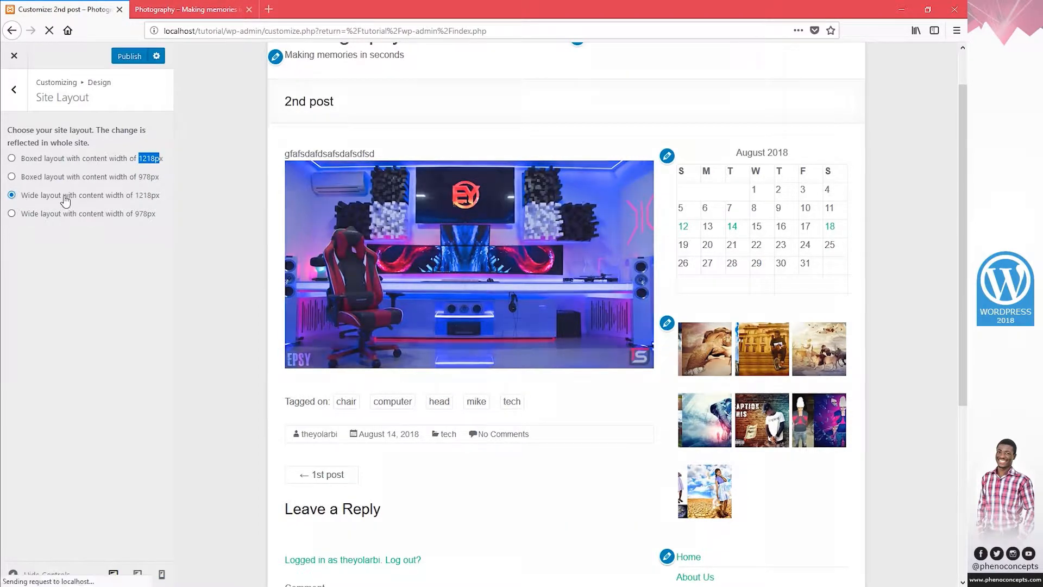
left_click(124, 60)
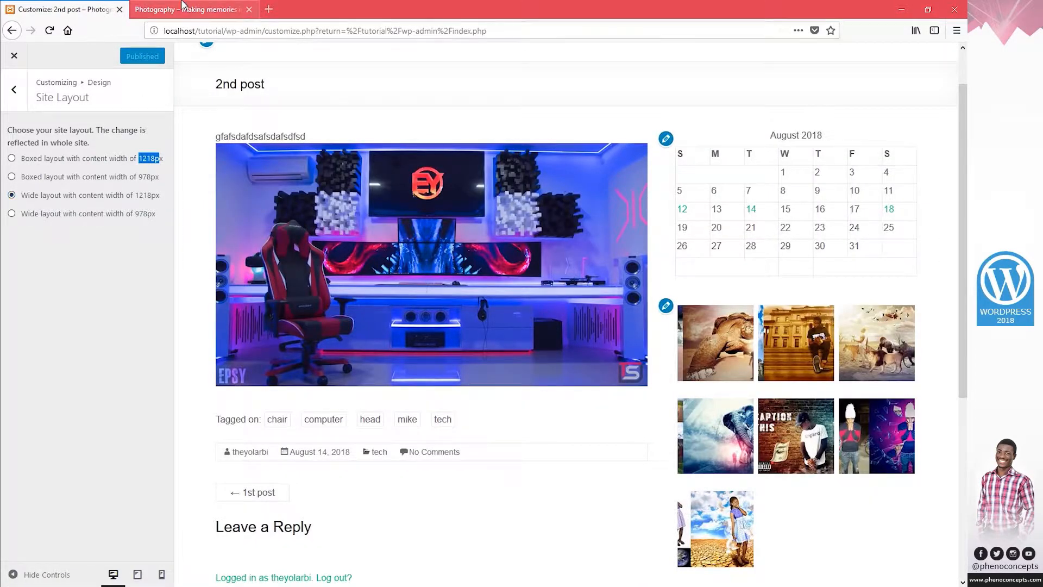
left_click(185, 8)
key("F5")
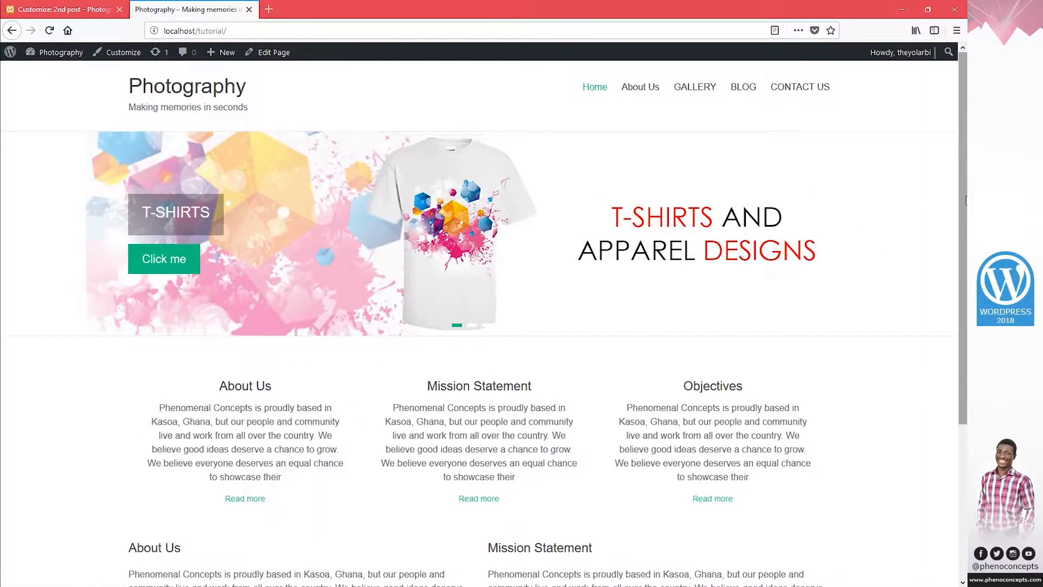
scroll(966, 201, "down", 4)
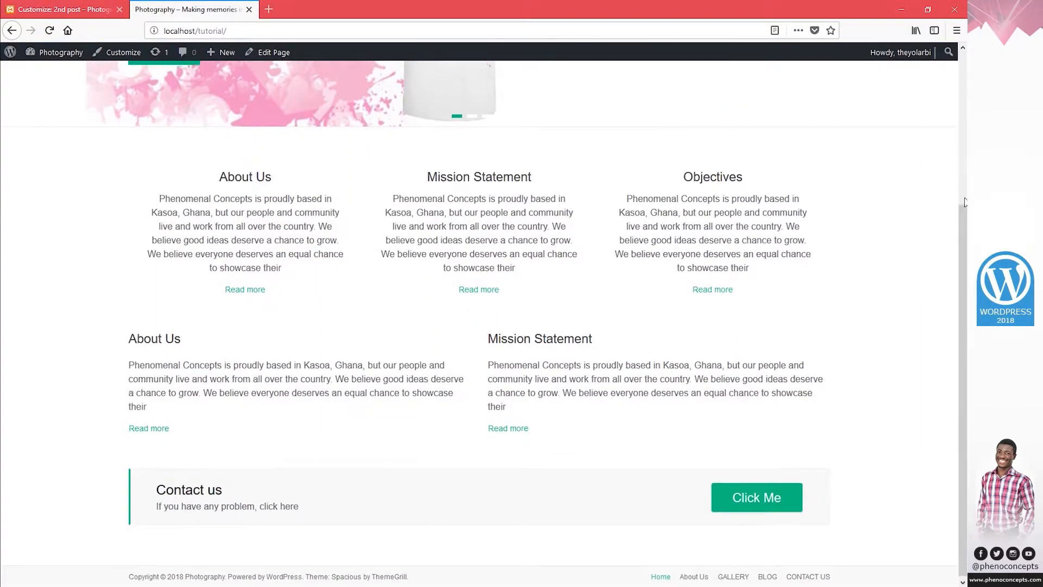
scroll(966, 201, "up", 4)
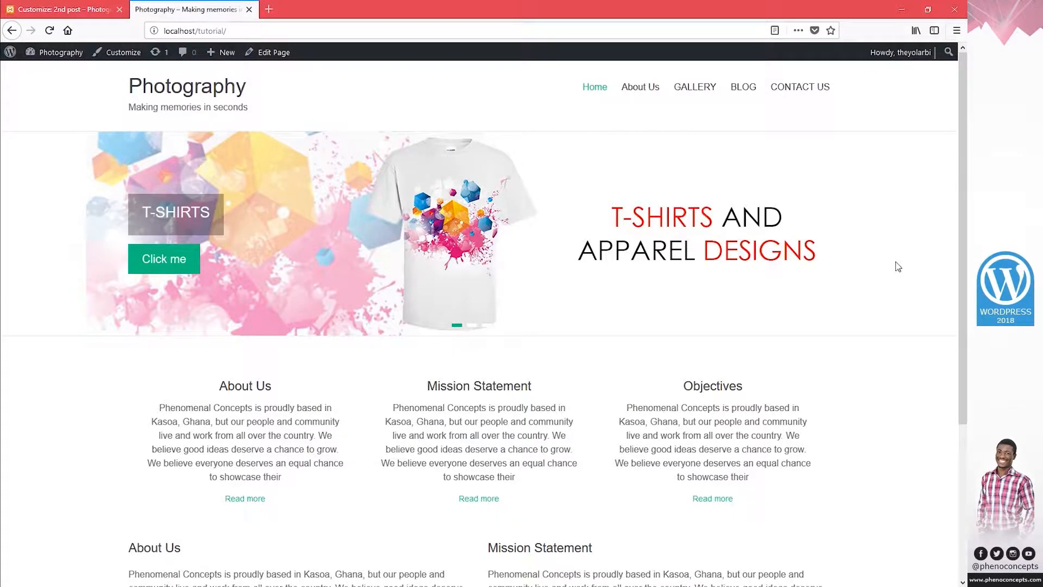
left_click(94, 6)
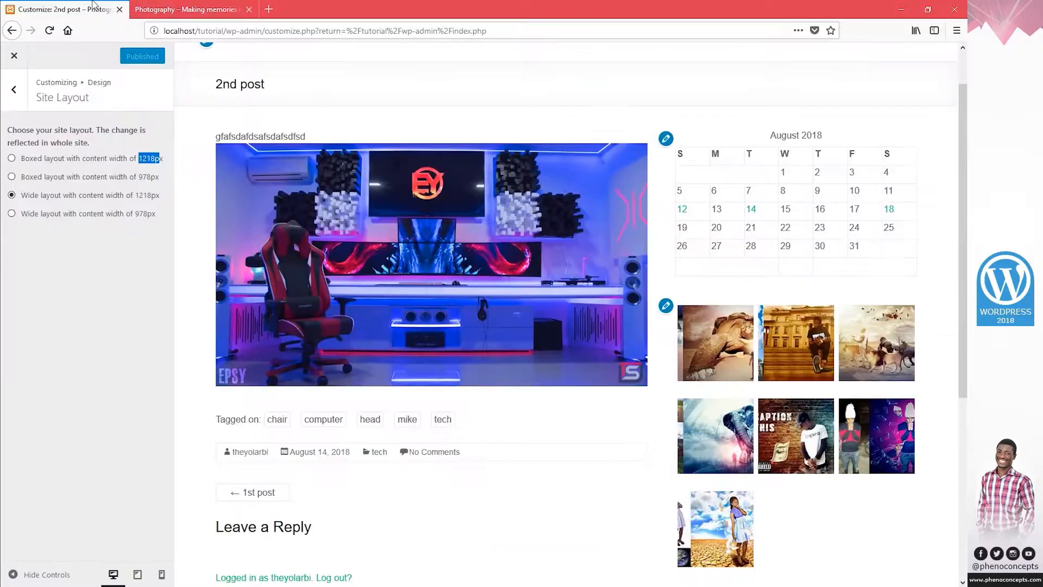
Try the left sidebar and the two no-sidebar options as the default layout and reselect the right sidebar layout.
left_click(14, 89)
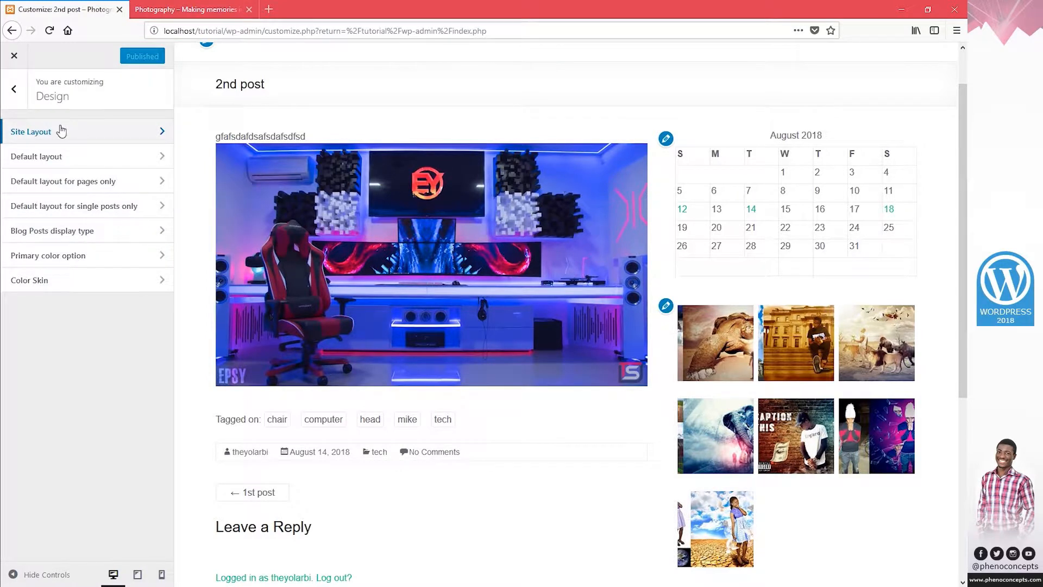
left_click(31, 159)
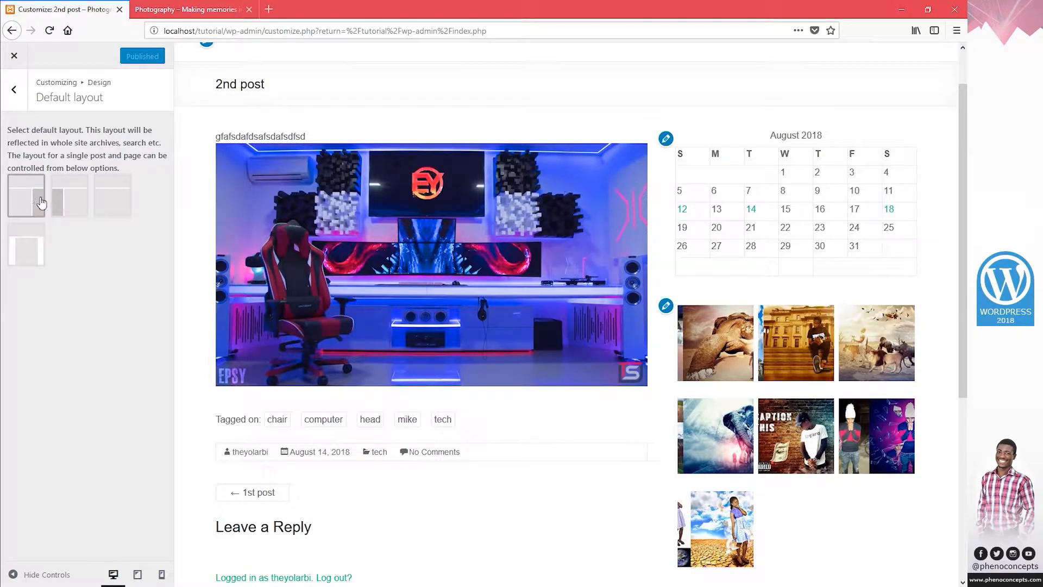
left_click(66, 201)
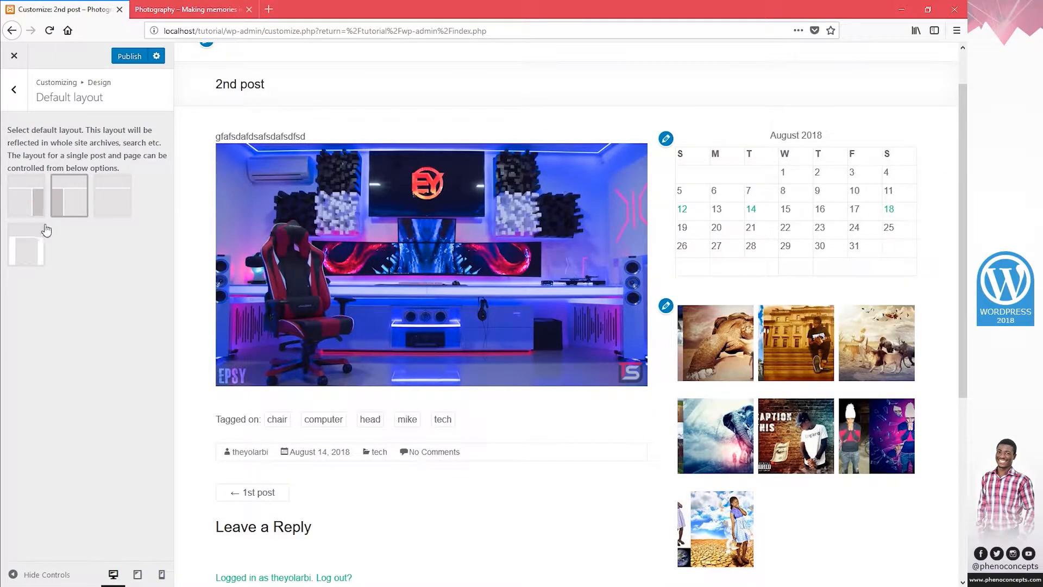
left_click(116, 201)
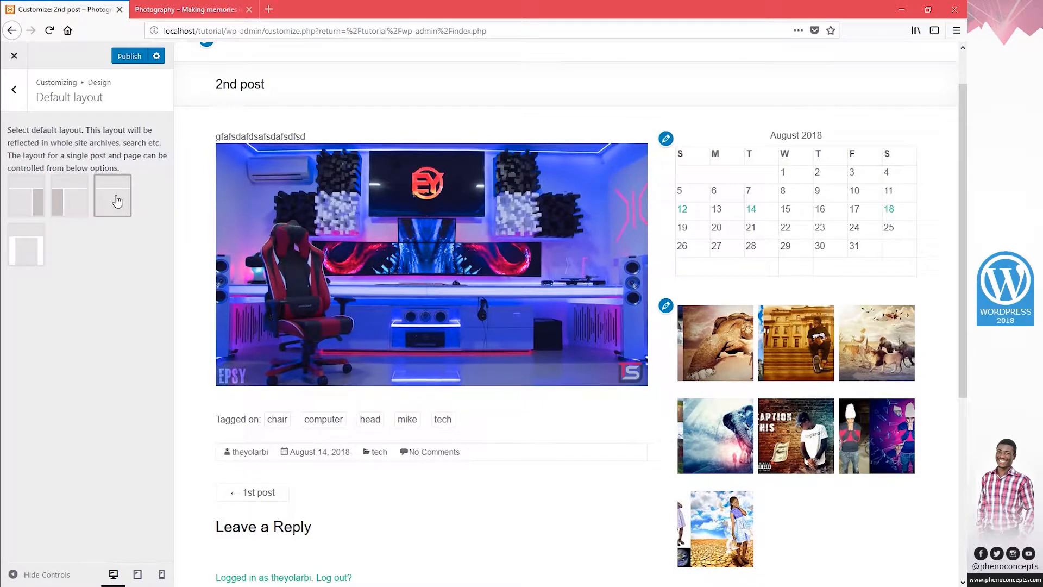
left_click(23, 265)
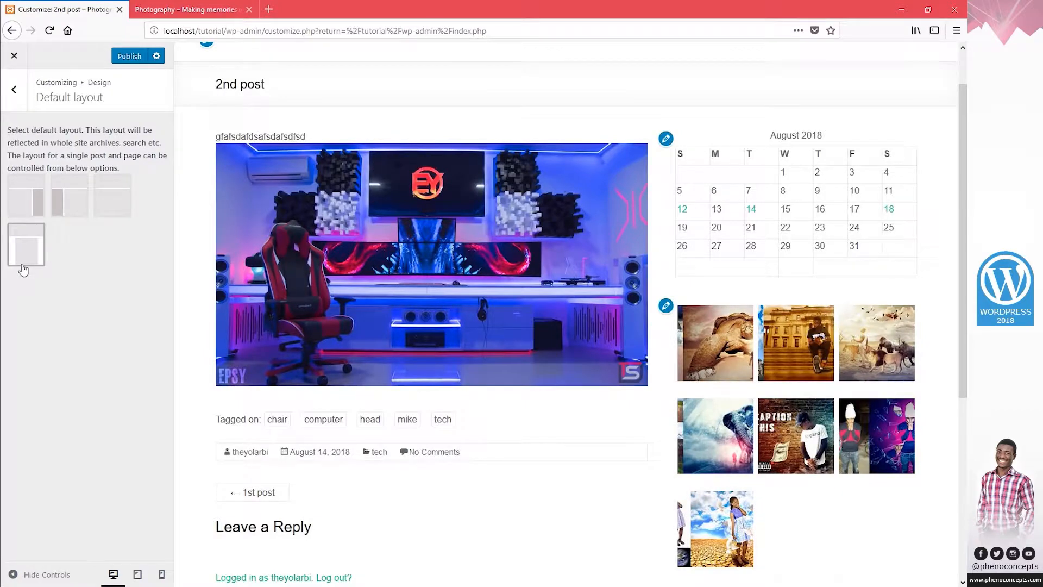
left_click(27, 208)
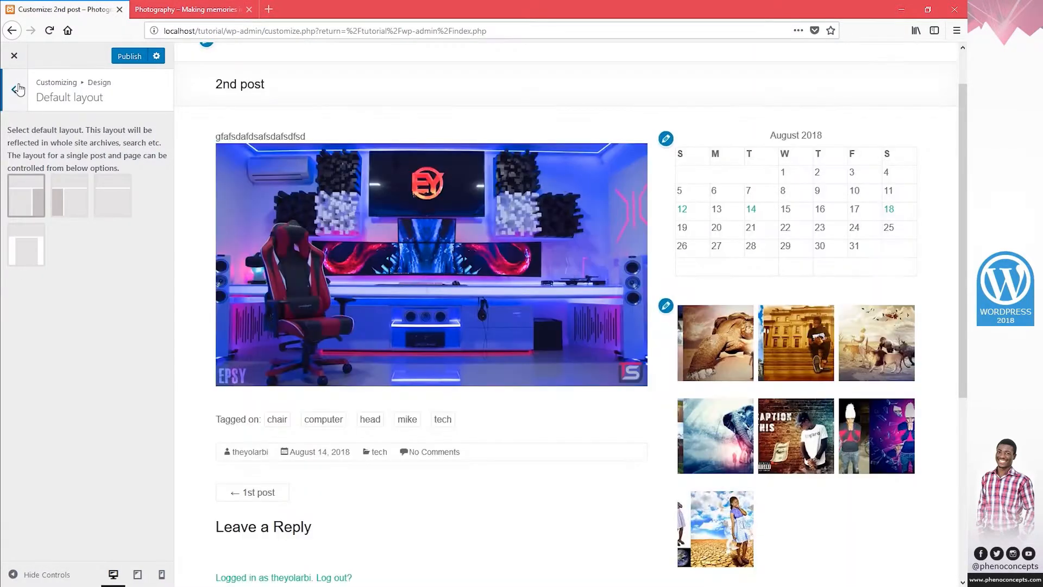
left_click(14, 89)
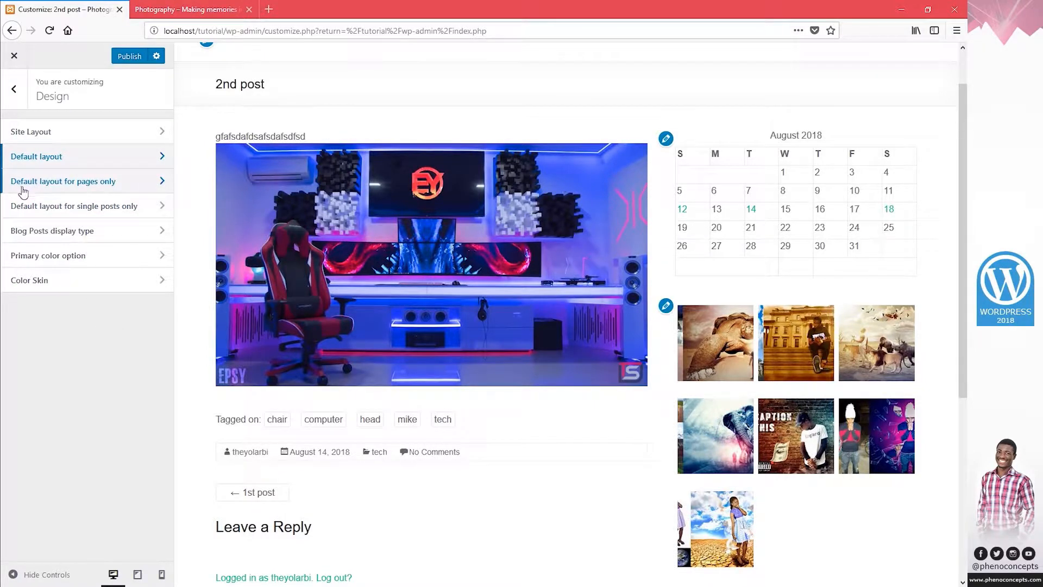
Review the default layout options for pages and compare the Blog Image Large display type with the live BLOG page.
left_click(74, 189)
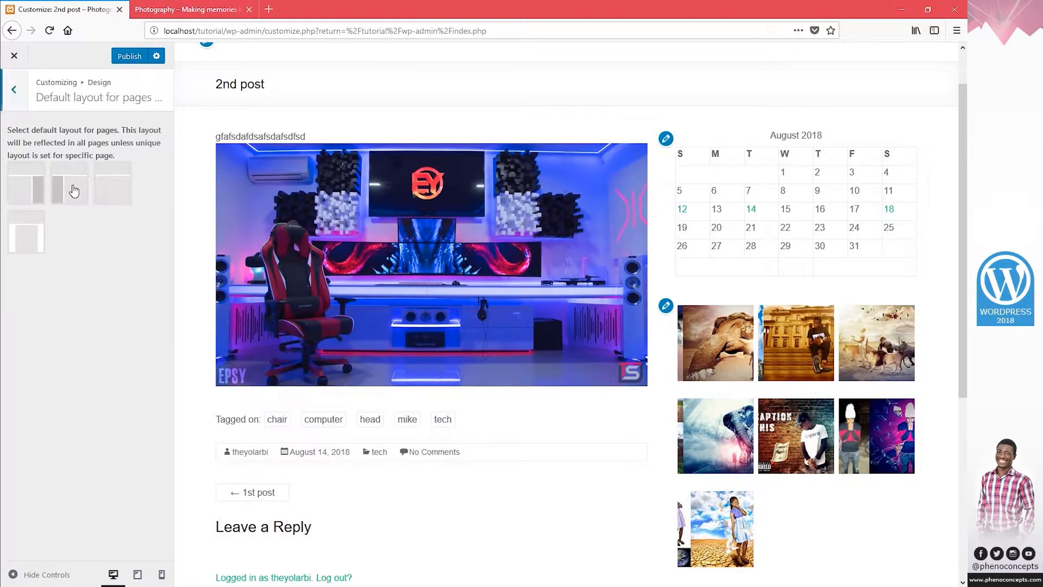
left_click(13, 103)
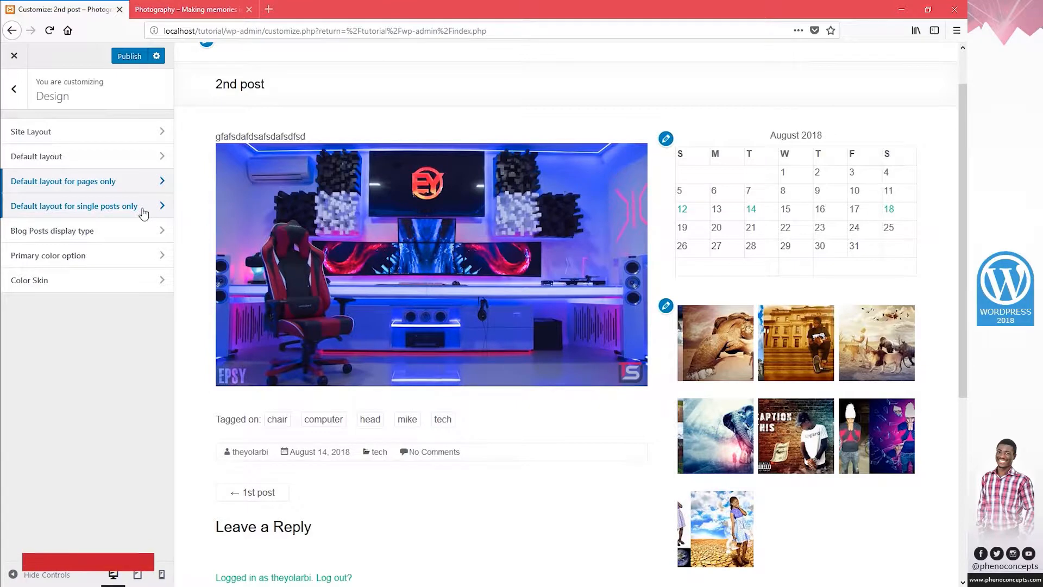
left_click(96, 232)
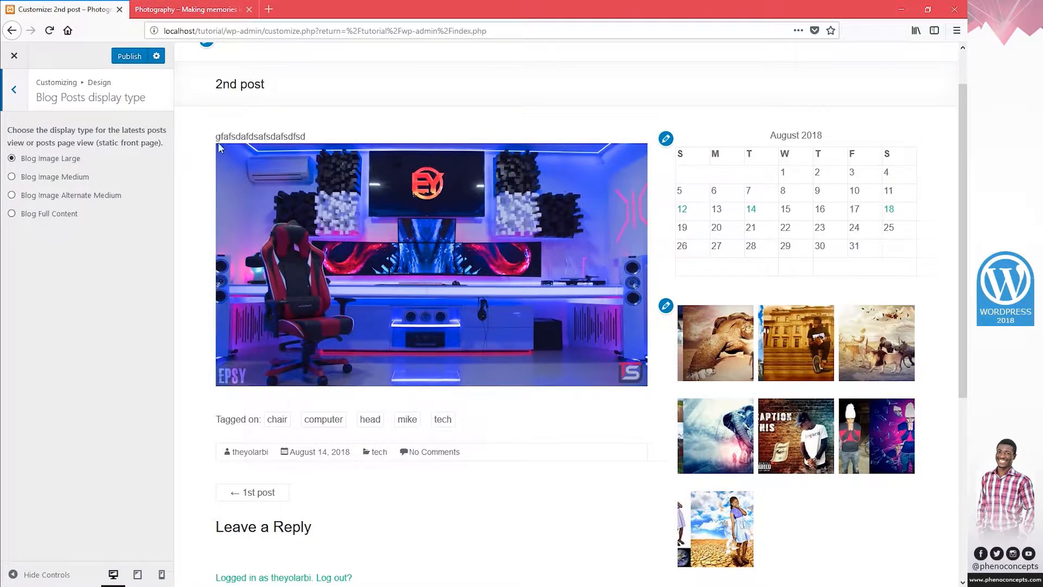
left_click_drag(258, 136, 636, 220)
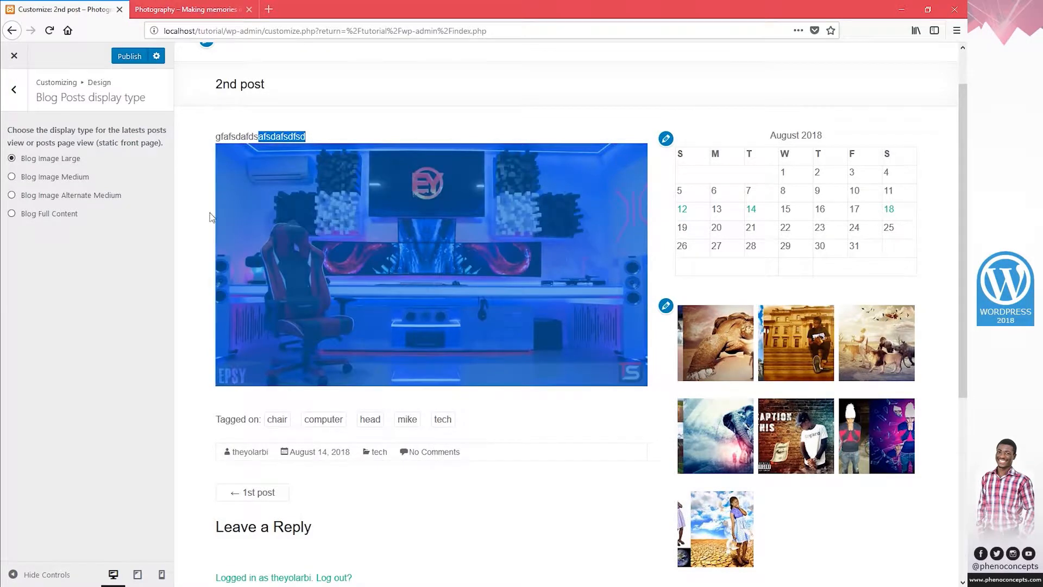
left_click(185, 10)
left_click(753, 91)
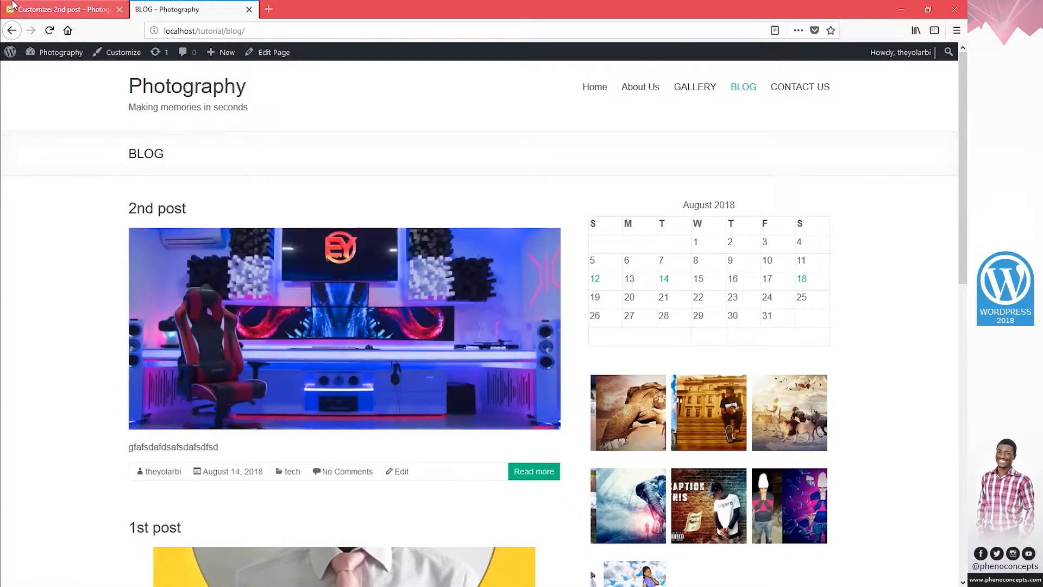
left_click(64, 10)
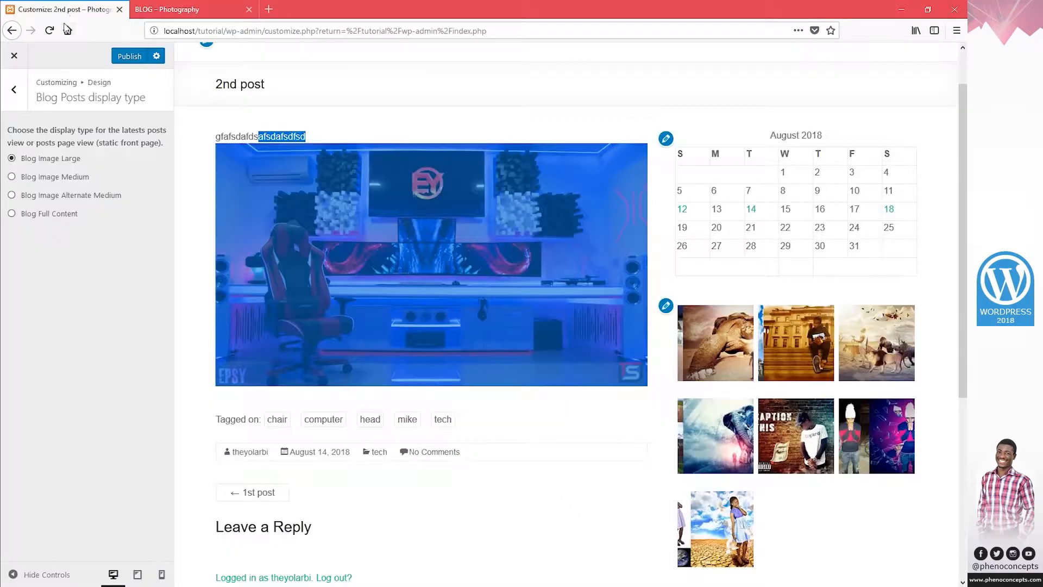
Set the Blog Posts display type to Blog Image Alternate Medium, publish it and return to the live BLOG page.
left_click(59, 181)
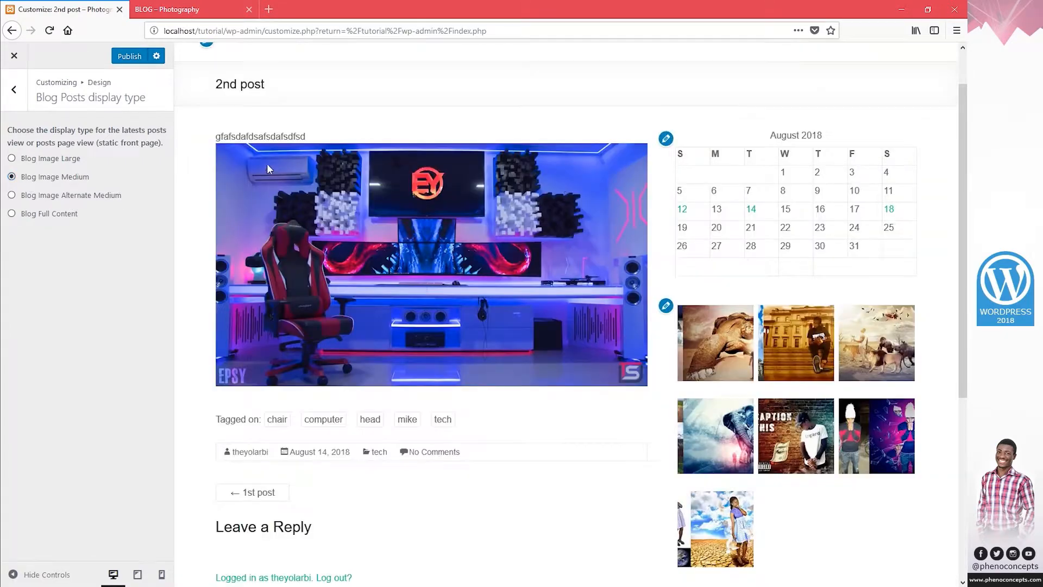
left_click(61, 196)
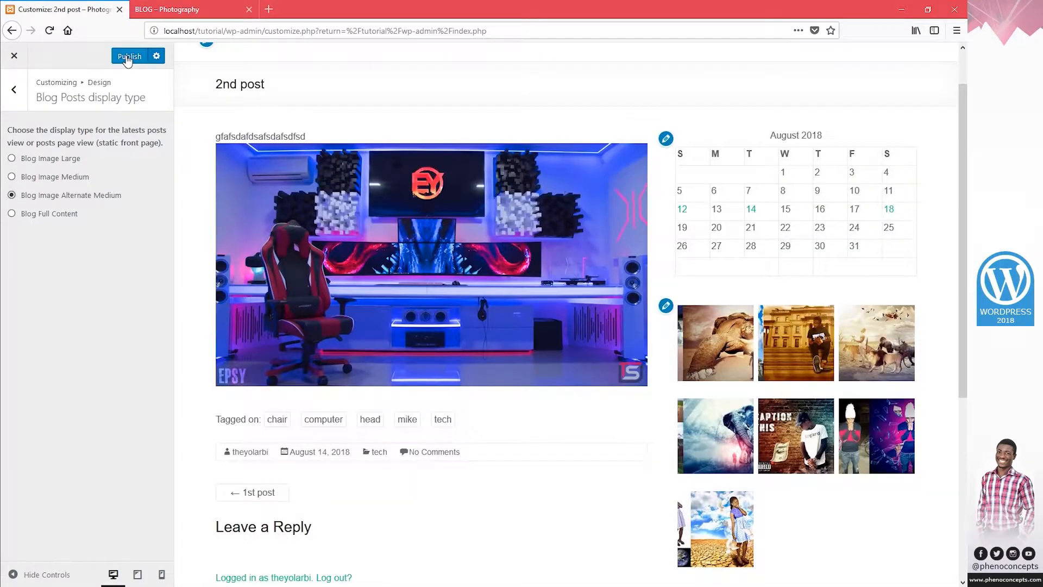
left_click(129, 57)
left_click(163, 10)
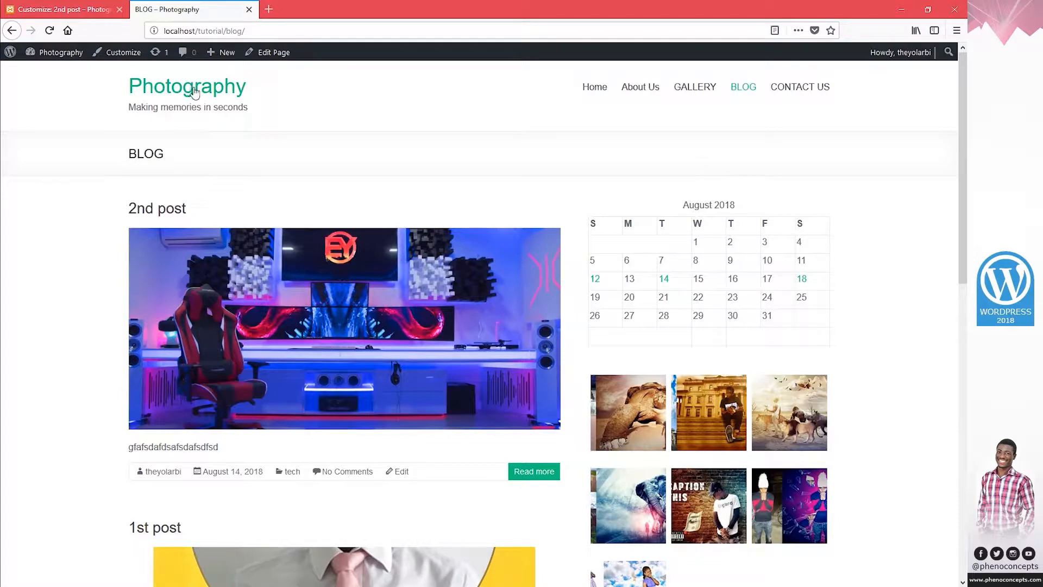
Reload the live BLOG page to check its layout, and try the Blog Image Medium display type, publishing it and reviewing the posts live.
left_click(736, 87)
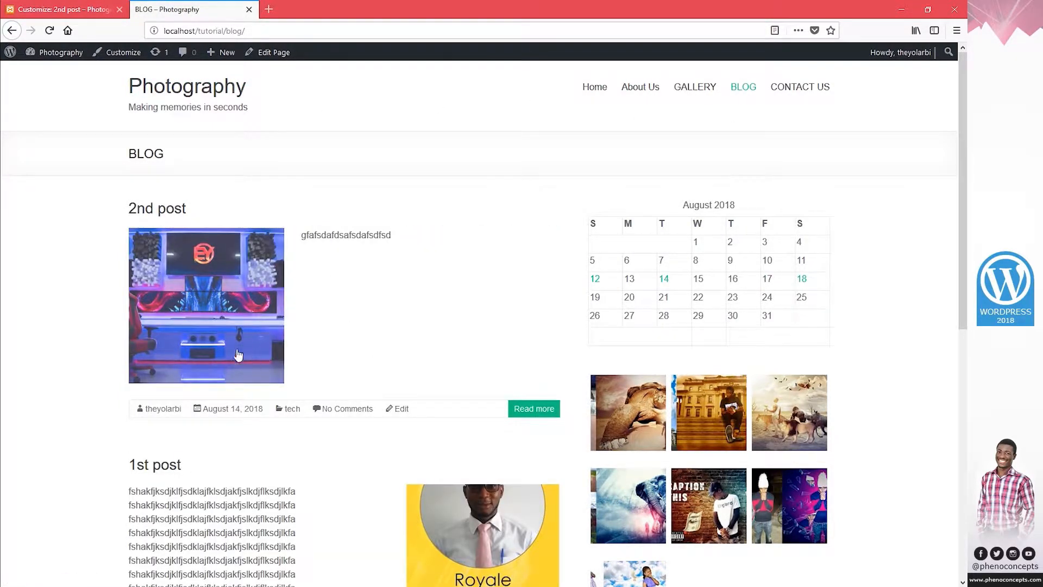
scroll(410, 366, "down", 2)
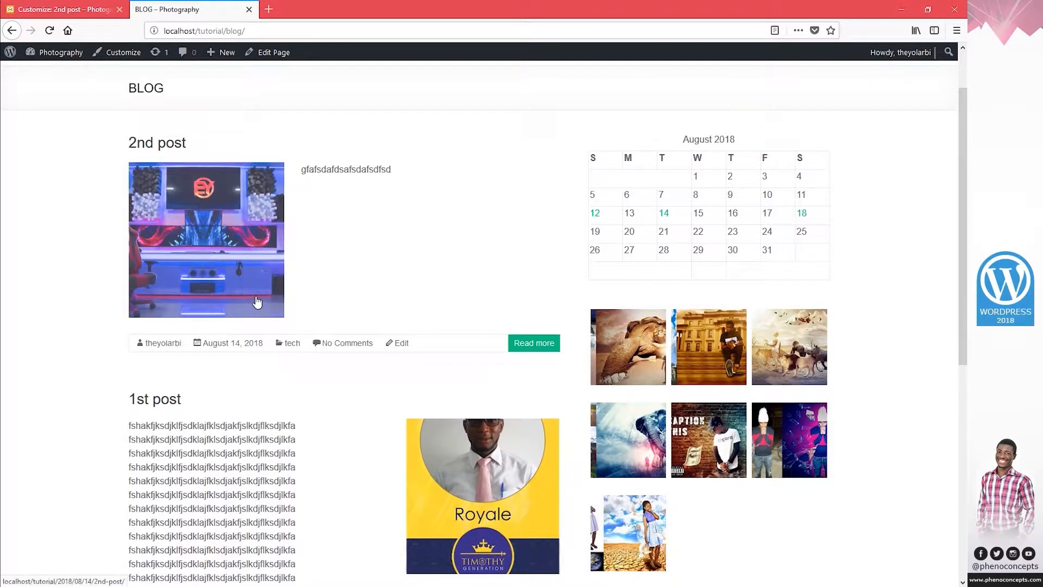
left_click(62, 9)
left_click(49, 177)
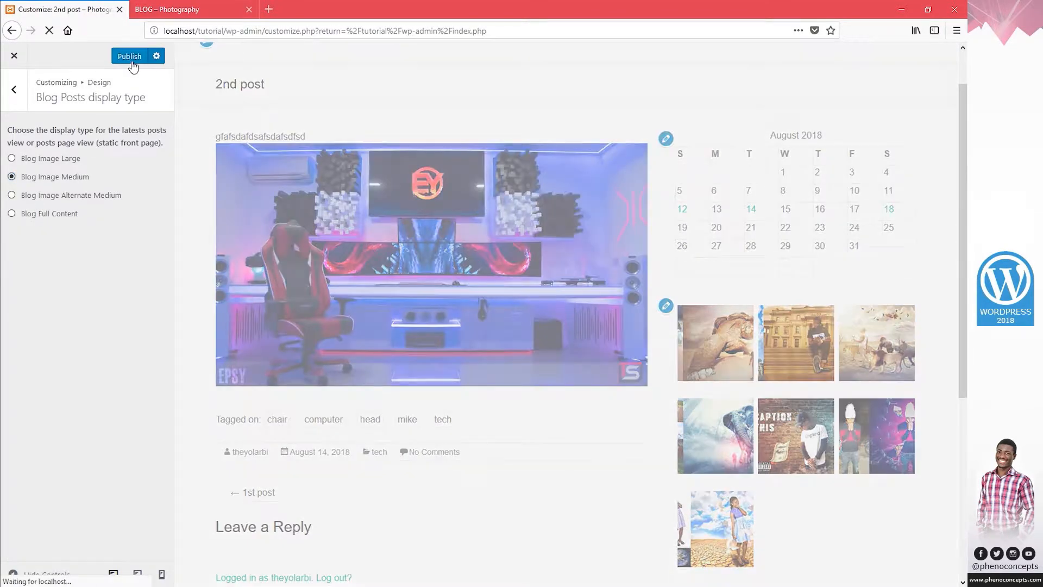
left_click(180, 9)
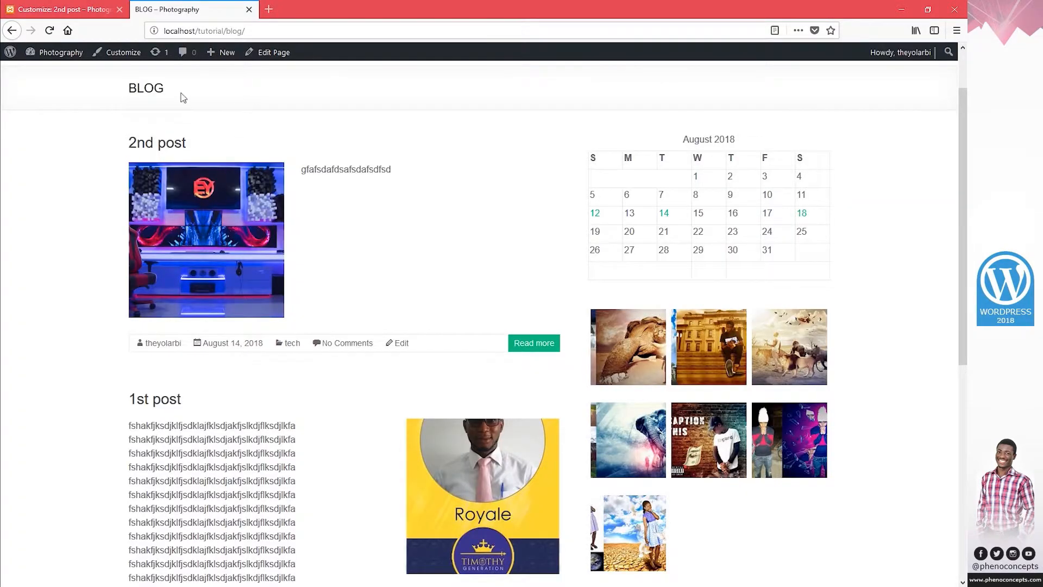
left_click(50, 31)
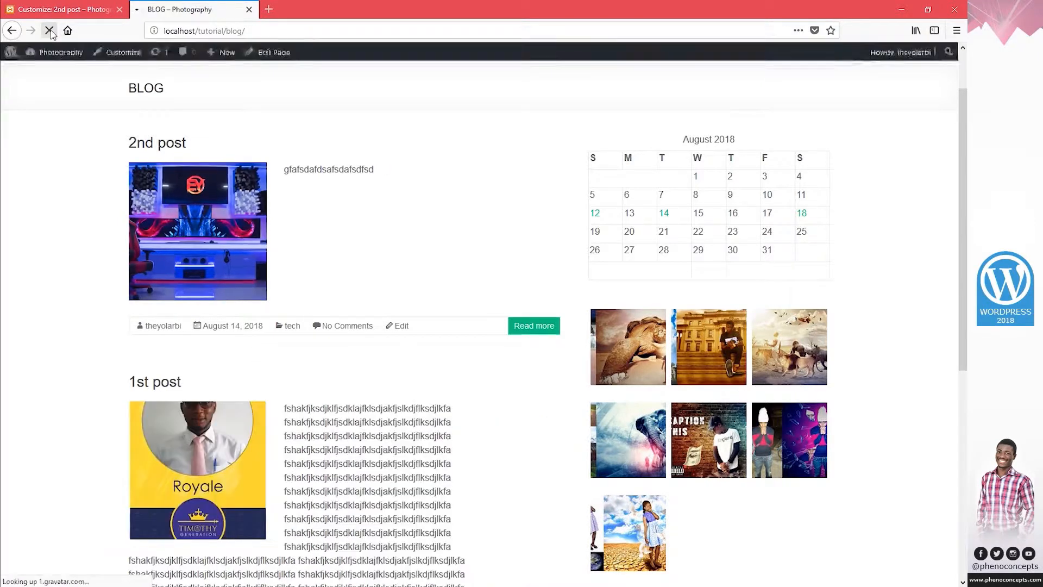
scroll(297, 369, "down", 3)
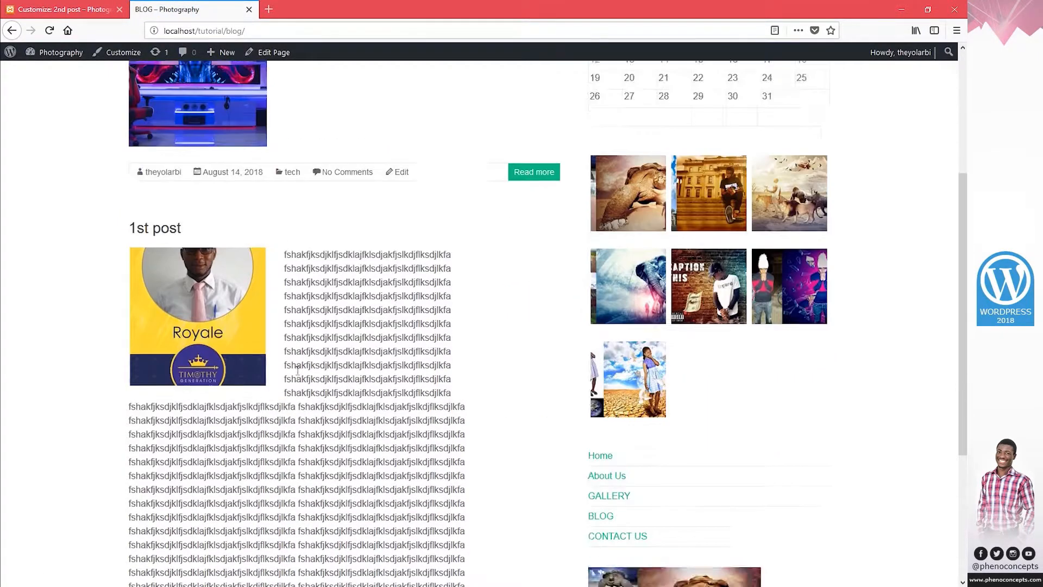
scroll(260, 337, "up", 3)
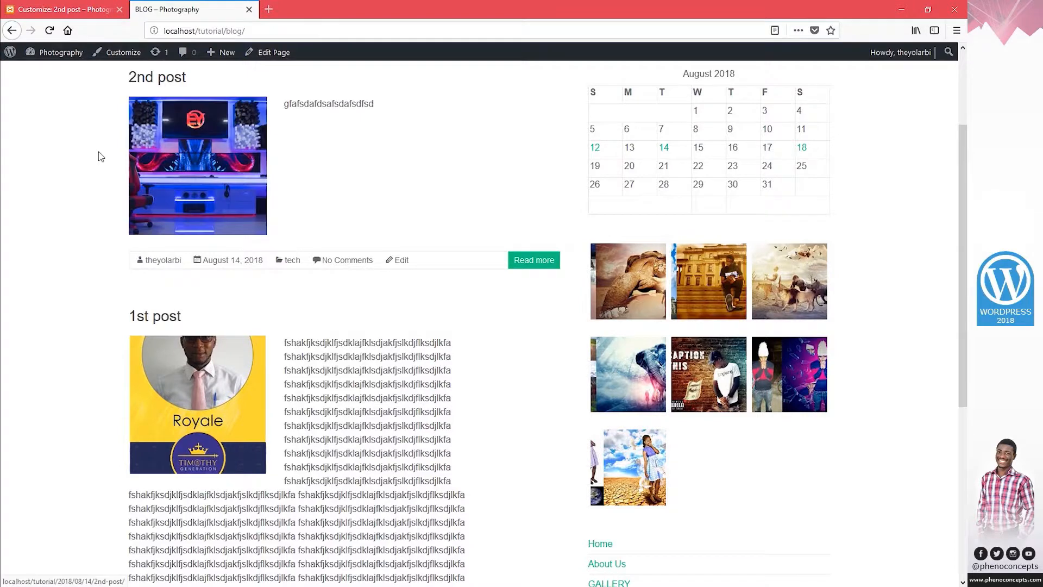
Set the Blog Posts display type to Blog Image Large, publish it and return to the Design settings.
left_click(72, 6)
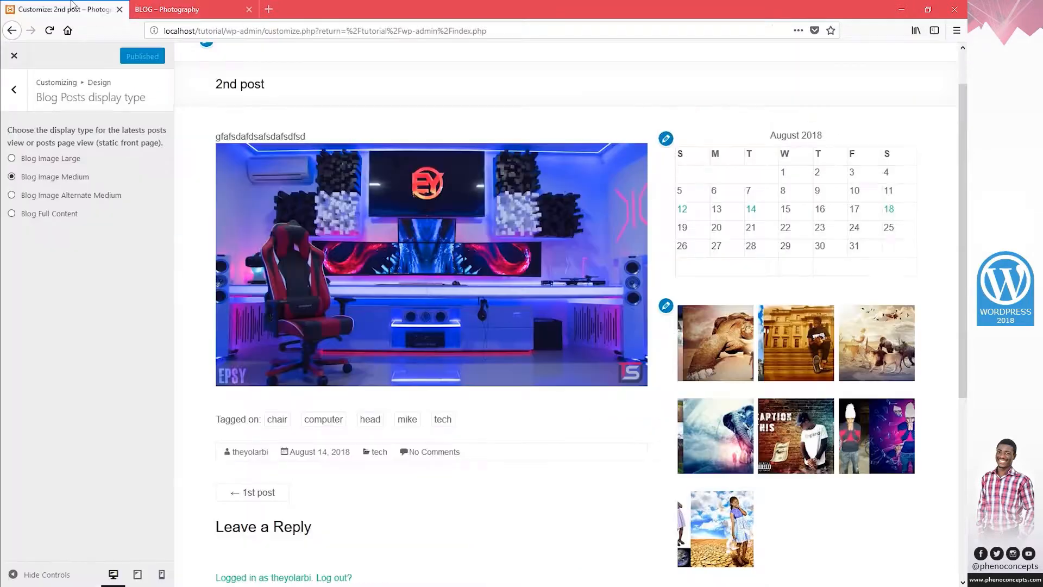
left_click(57, 158)
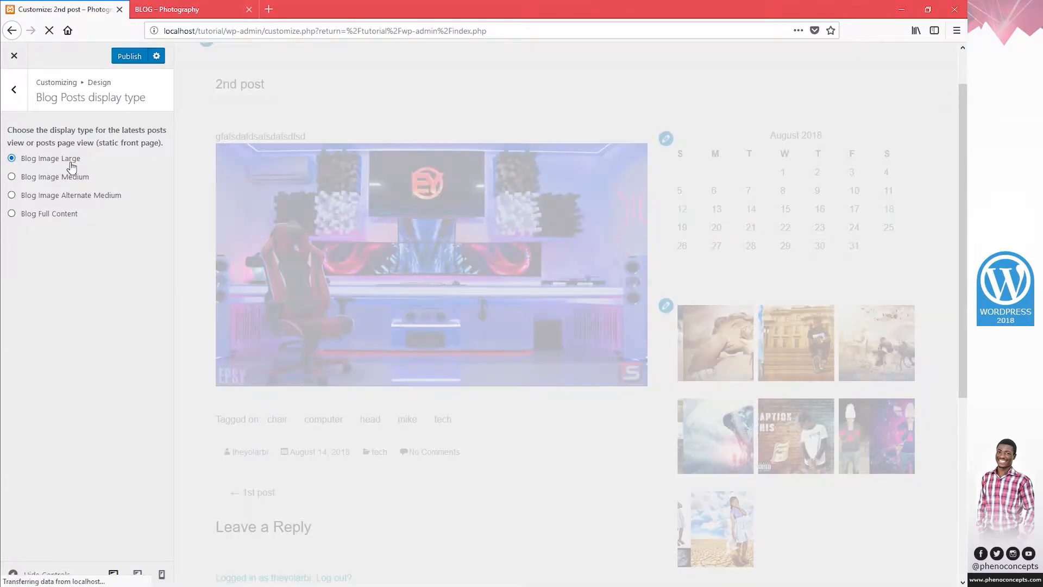
left_click(129, 58)
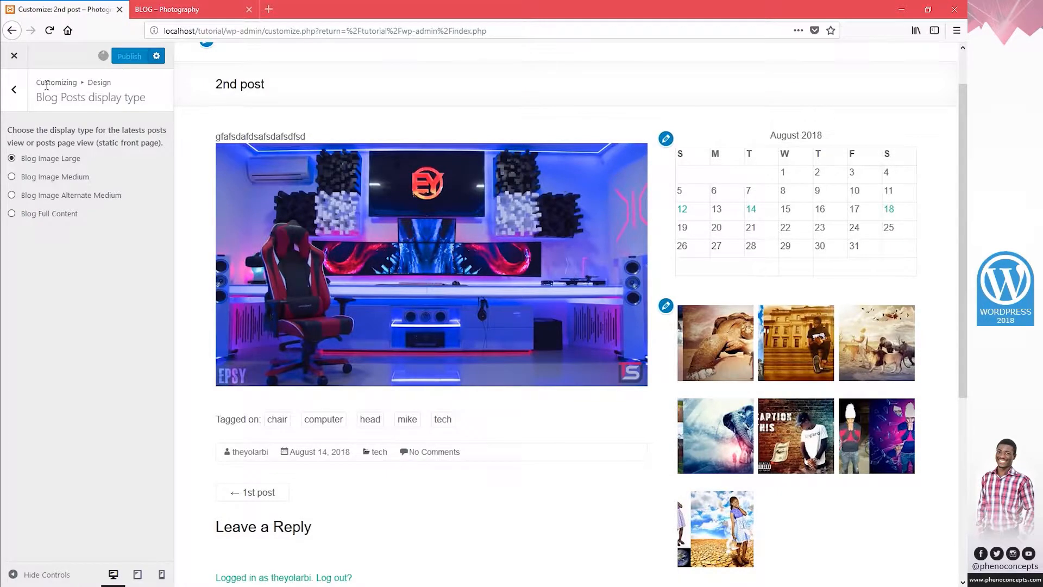
left_click(13, 90)
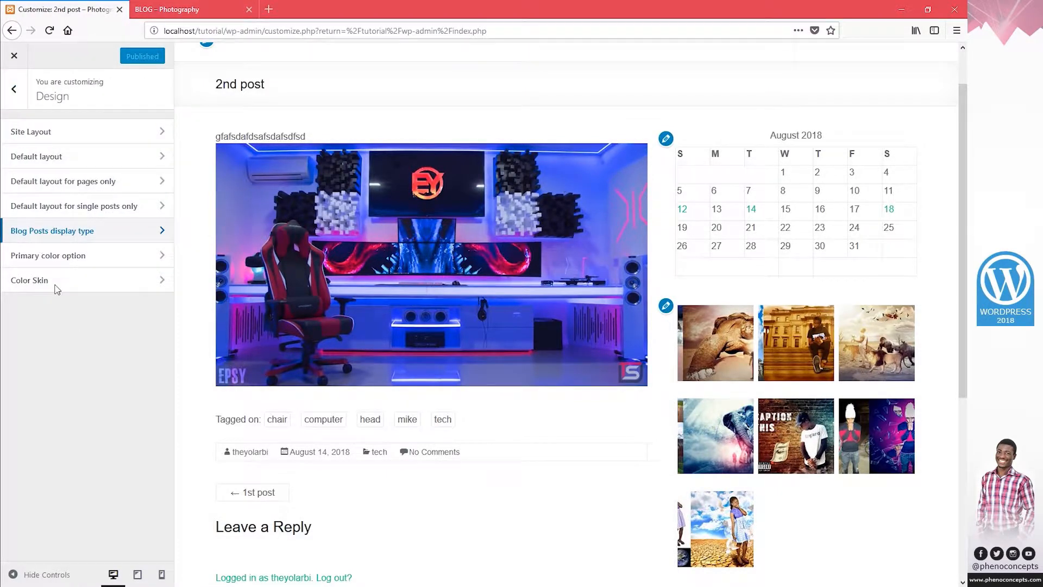
Compare the Primary color option with the links and buttons on the live BLOG page, set the color to #ff1414 and publish it.
left_click(38, 262)
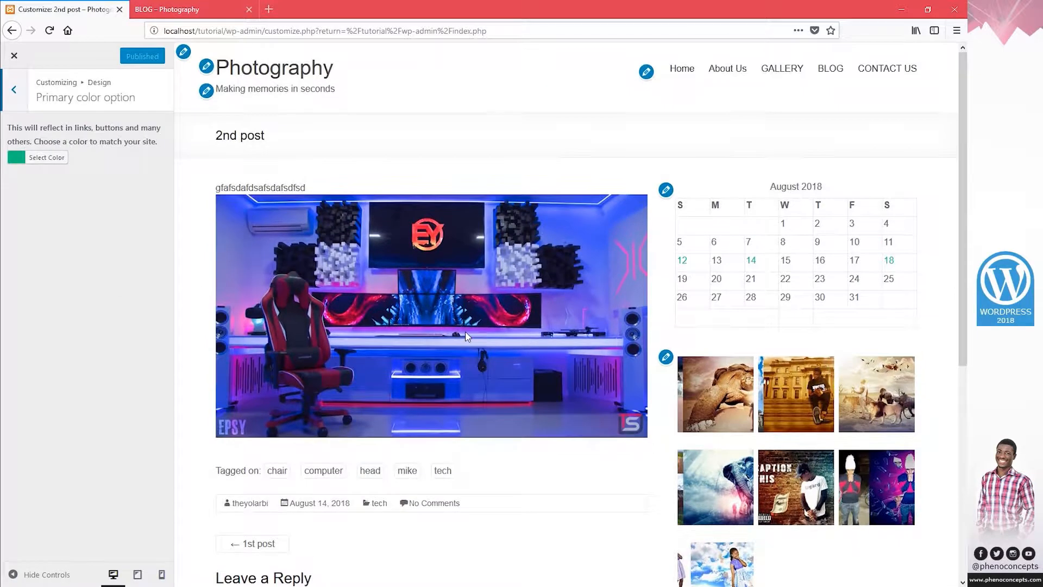
left_click(168, 9)
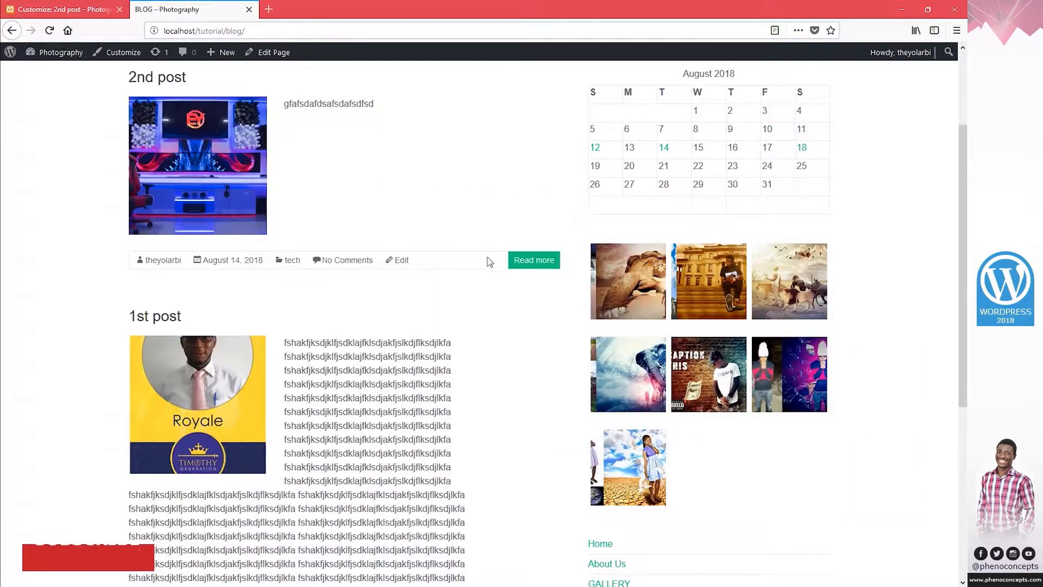
scroll(532, 349, "down", 4)
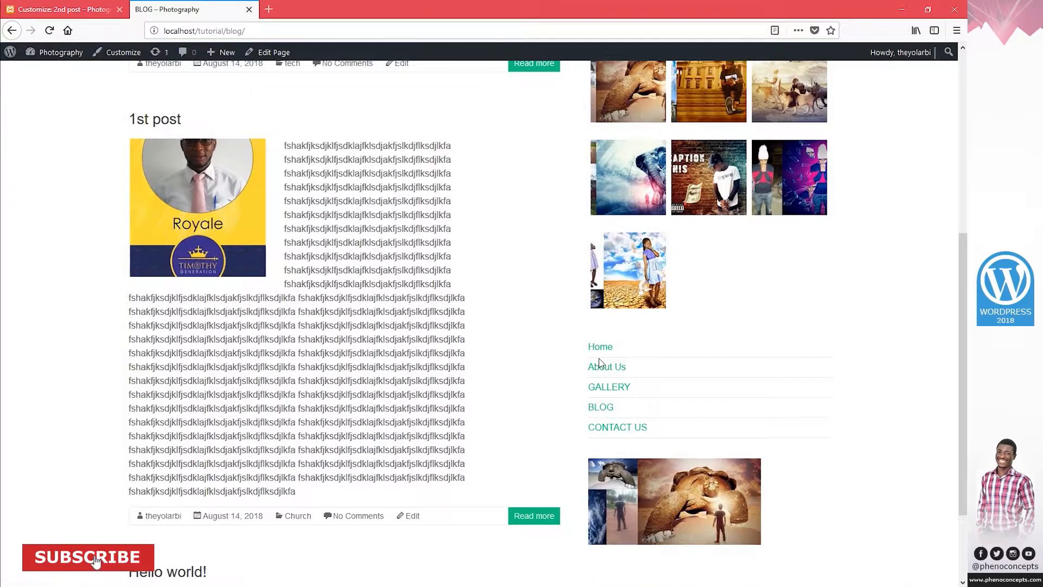
left_click(60, 9)
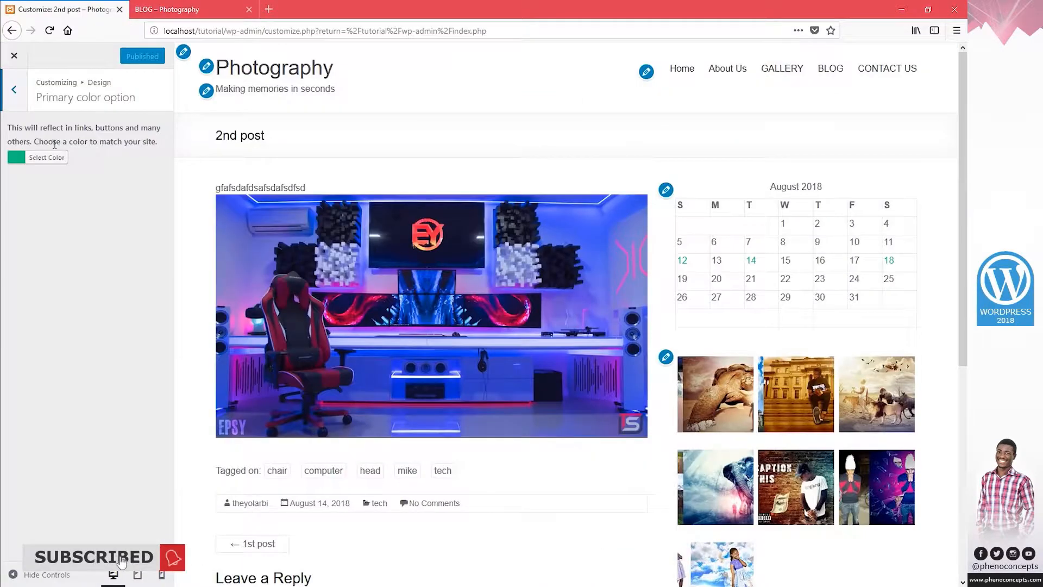
left_click(49, 159)
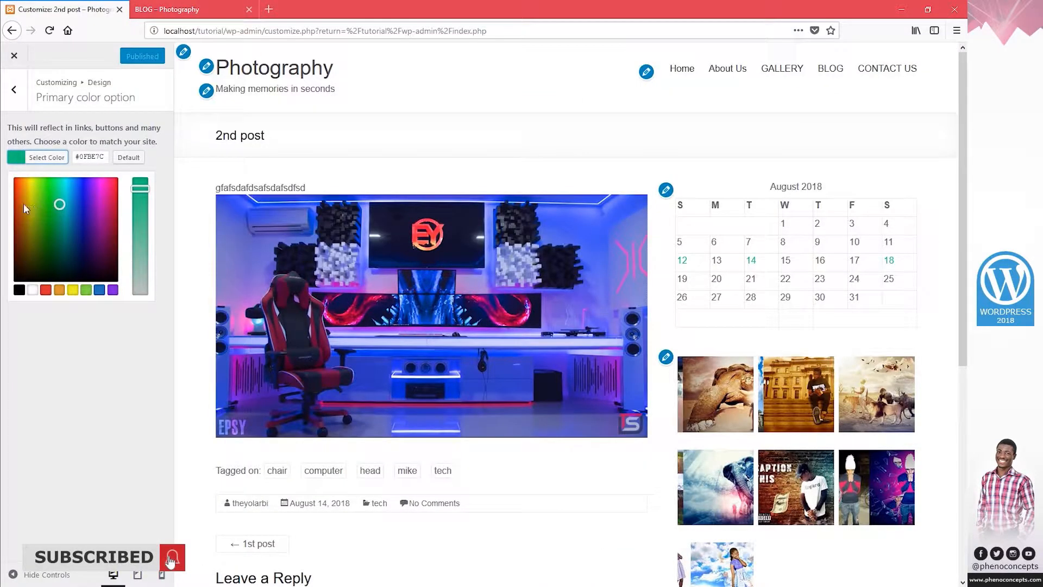
left_click_drag(24, 207, 3, 175)
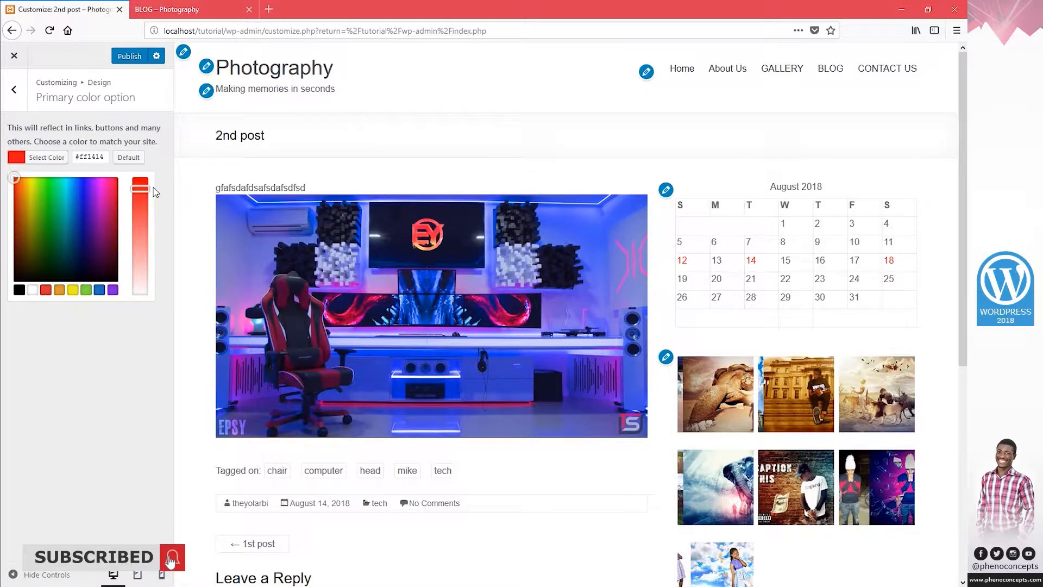
left_click(130, 57)
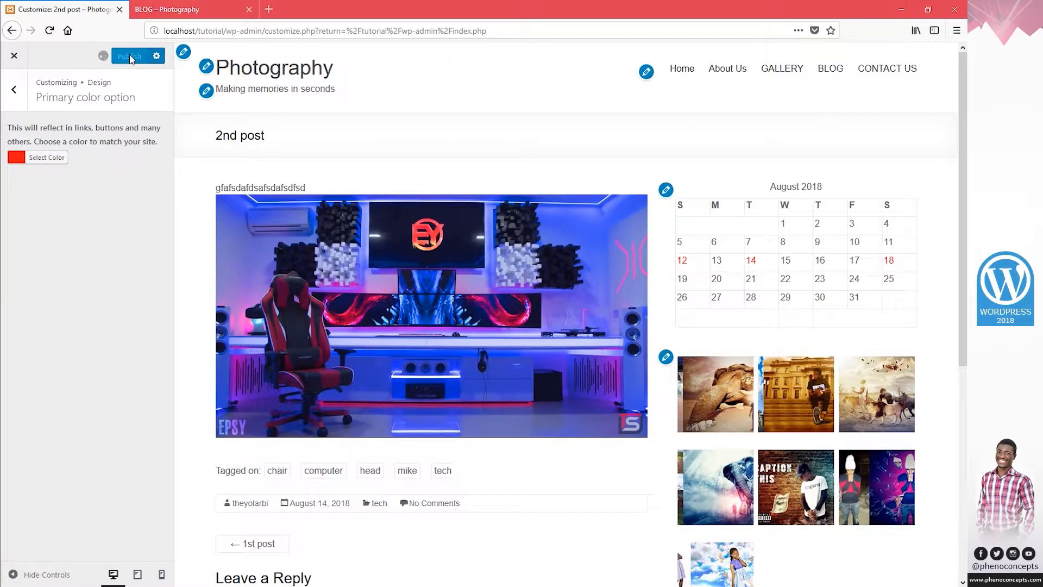
Check the new primary color on the links and buttons of the live Home and BLOG pages.
left_click(180, 10)
scroll(431, 126, "up", 8)
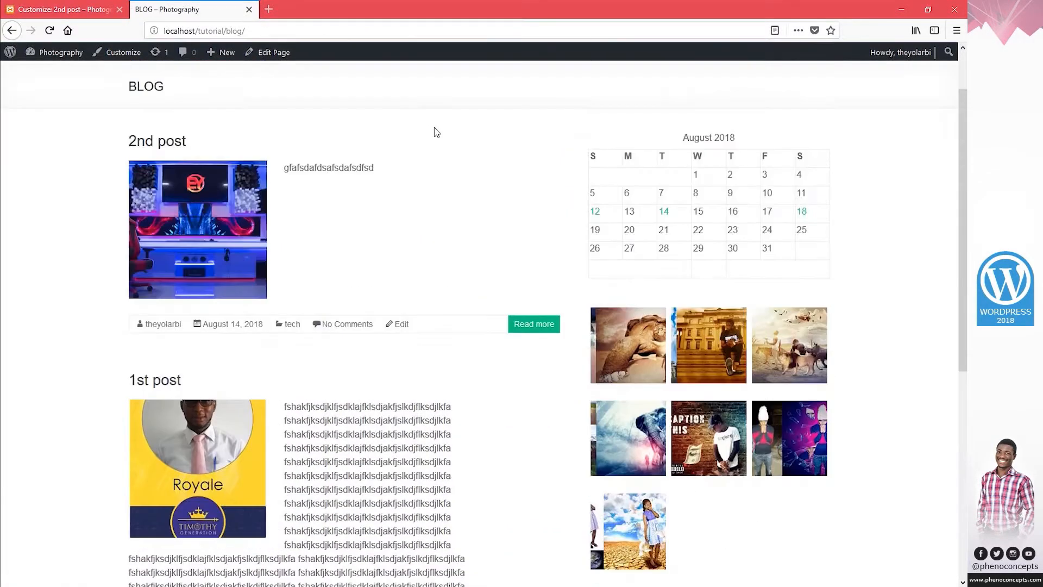
left_click(592, 90)
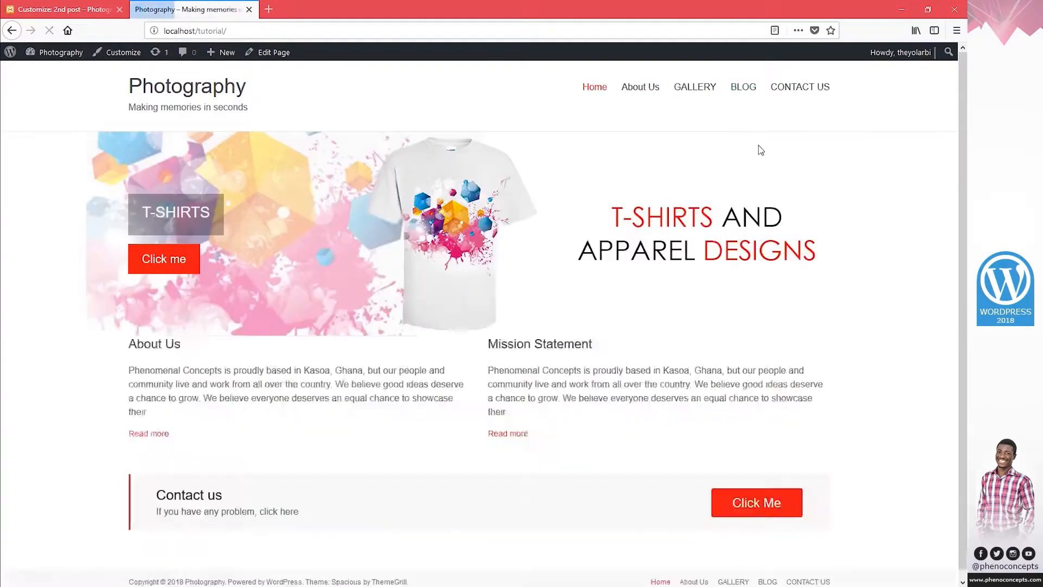
scroll(887, 231, "down", 5)
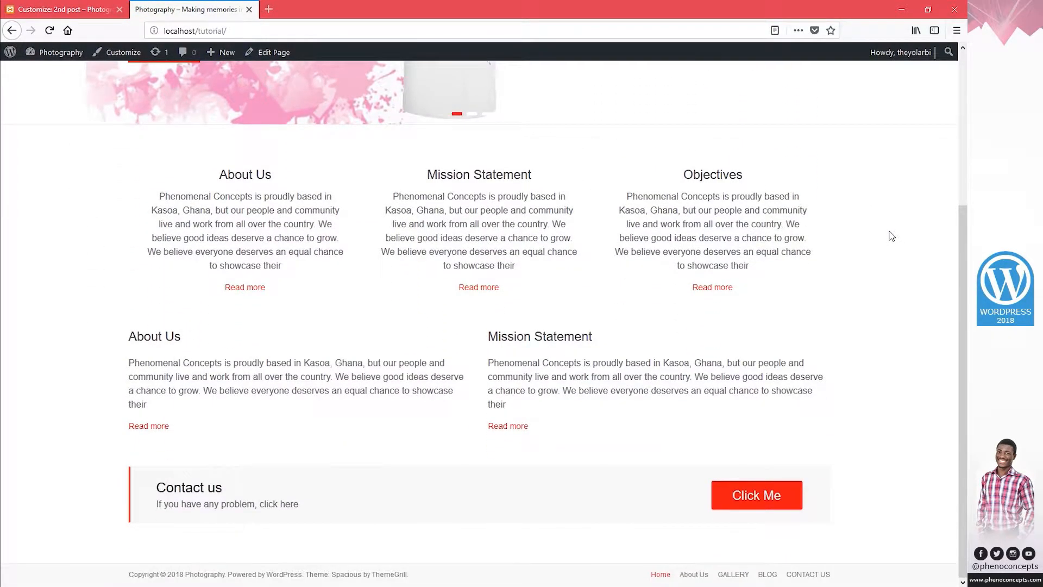
scroll(891, 236, "up", 5)
left_click(744, 88)
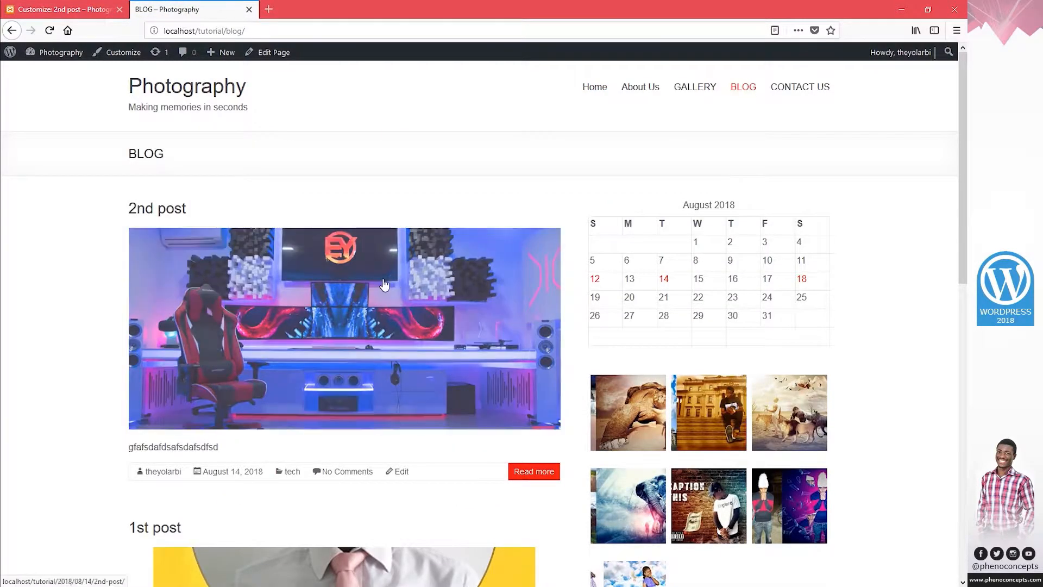
scroll(413, 298, "down", 7)
scroll(446, 312, "down", 5)
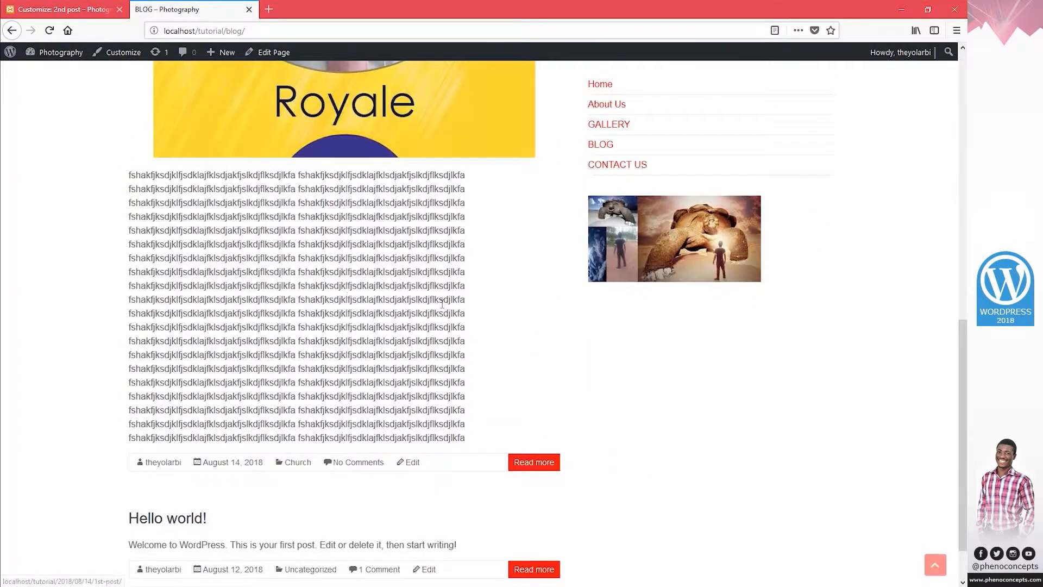
Try the dark Color Skin, review it down the whole preview page and reselect the light skin.
left_click(24, 6)
left_click(47, 157)
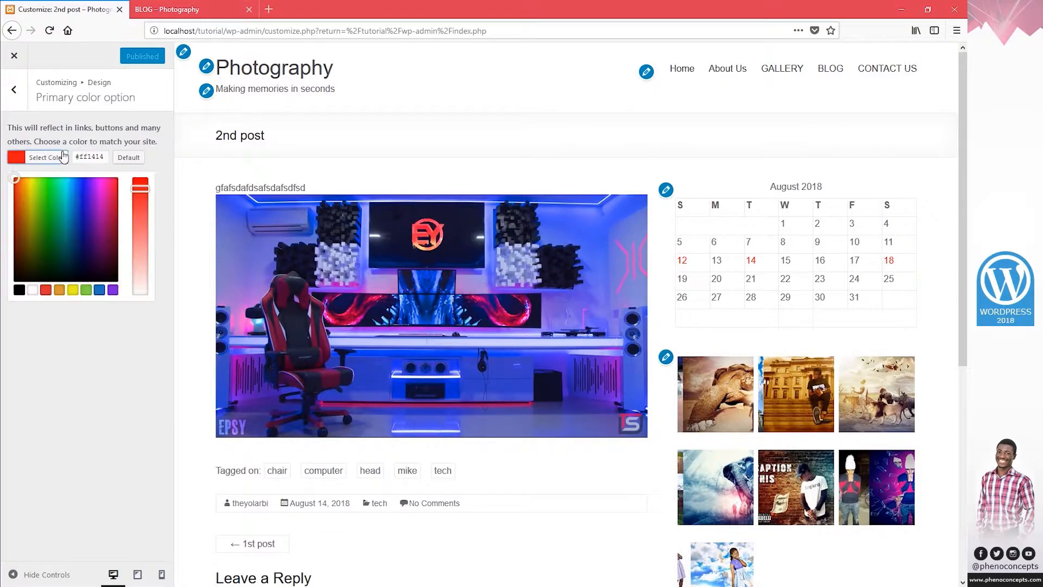
left_click(14, 89)
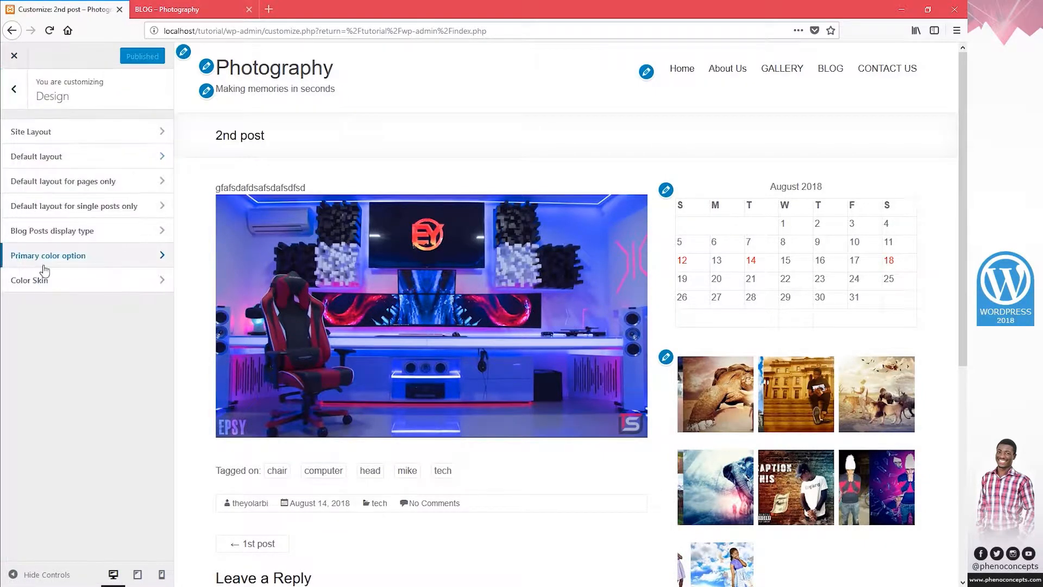
left_click(40, 286)
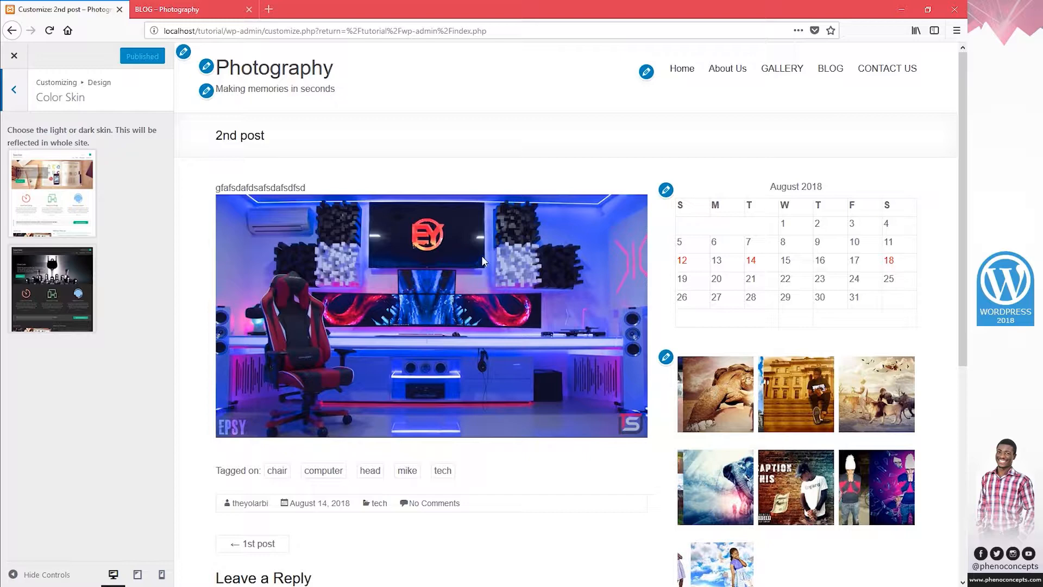
left_click(42, 288)
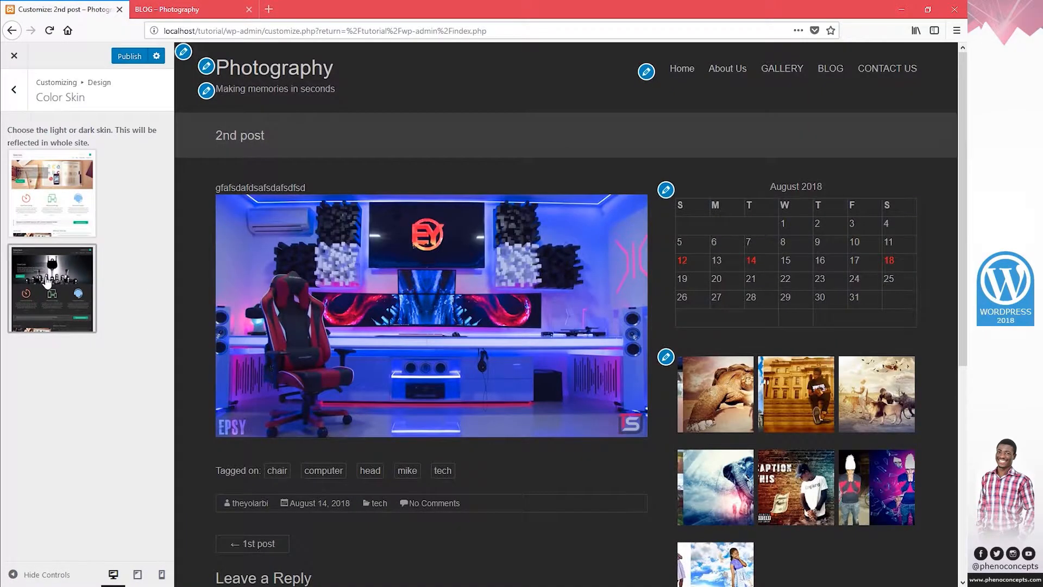
scroll(625, 346, "down", 6)
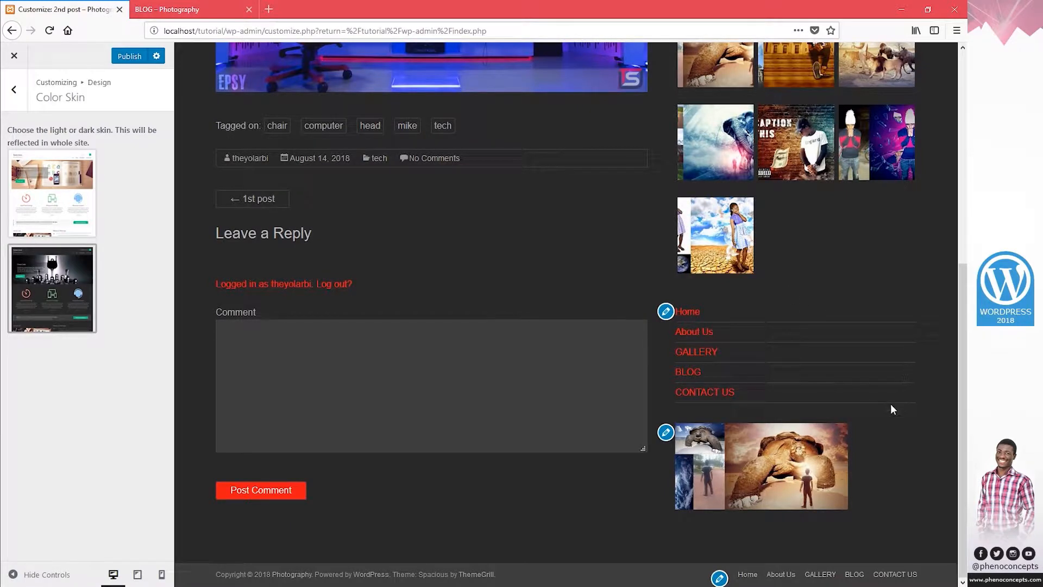
scroll(892, 405, "up", 6)
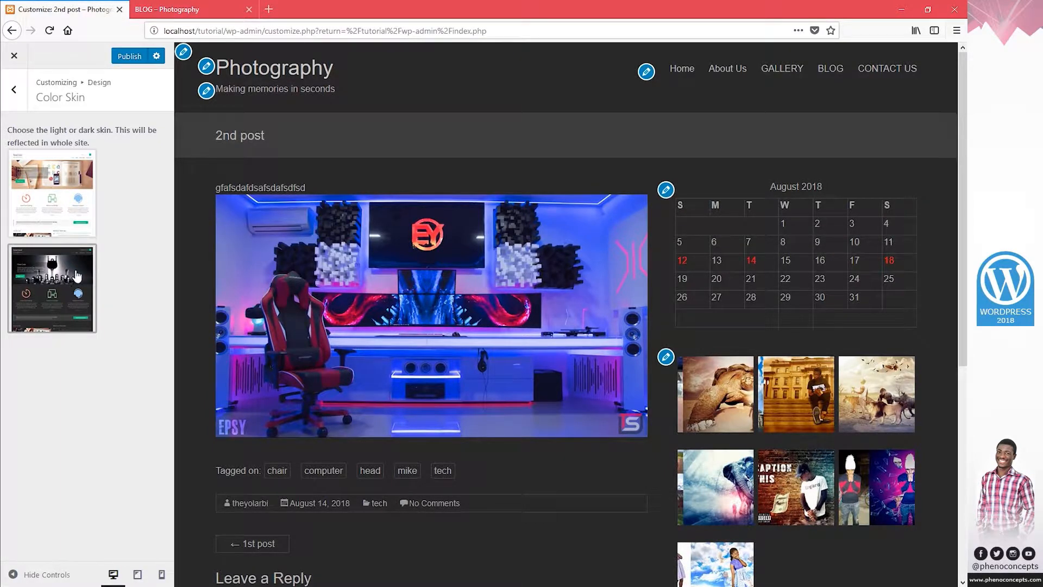
left_click(84, 172)
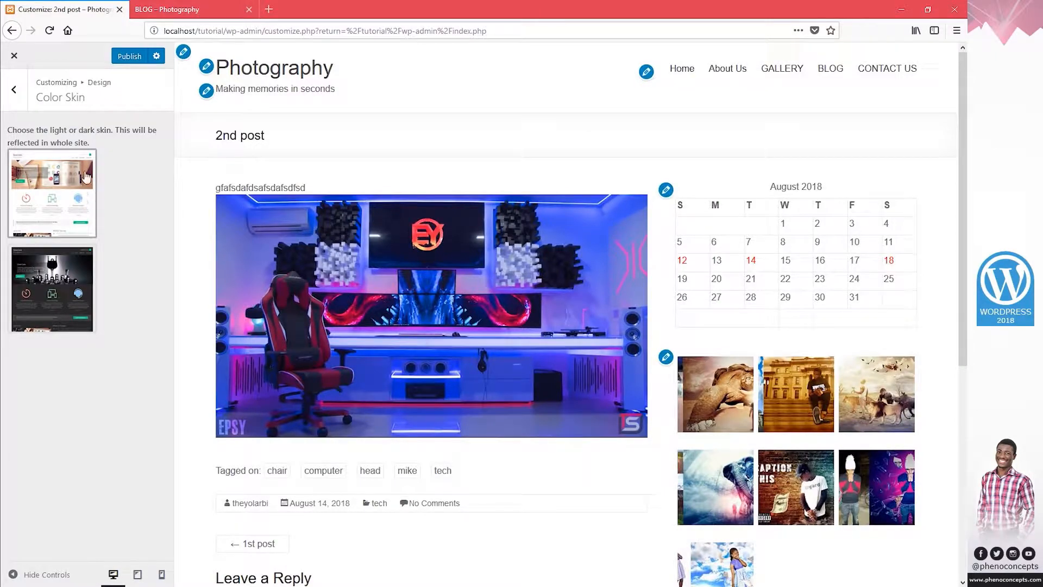
Leave the Design settings for the Footer settings, and open the Widgets management page from the live site.
left_click(11, 92)
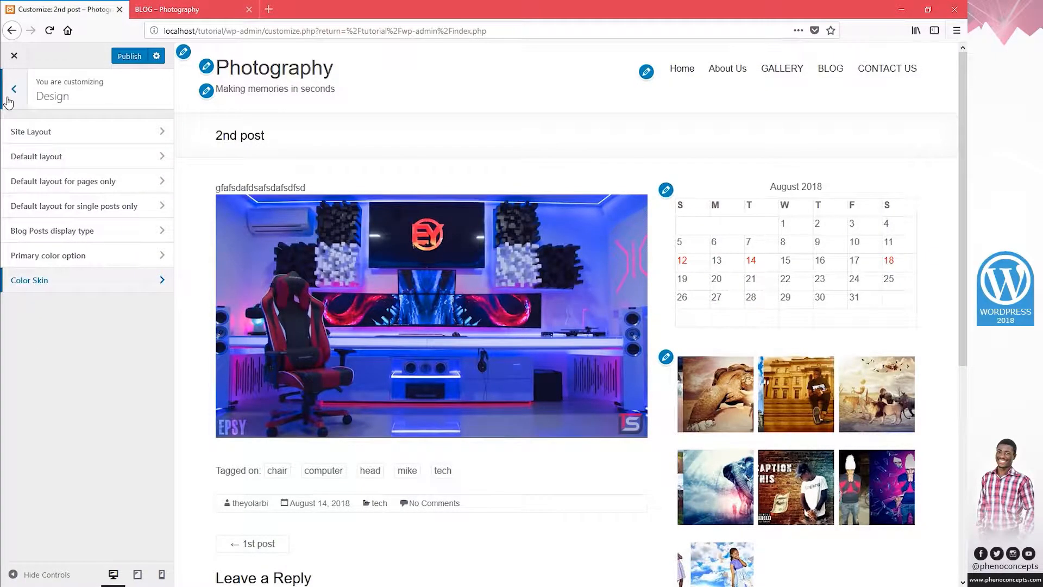
left_click(9, 98)
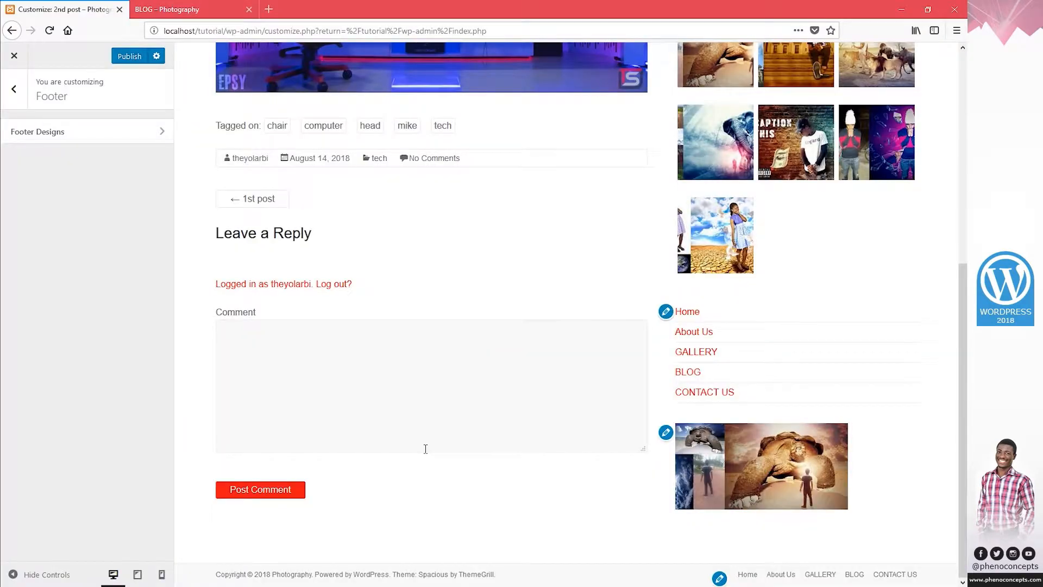
left_click(177, 10)
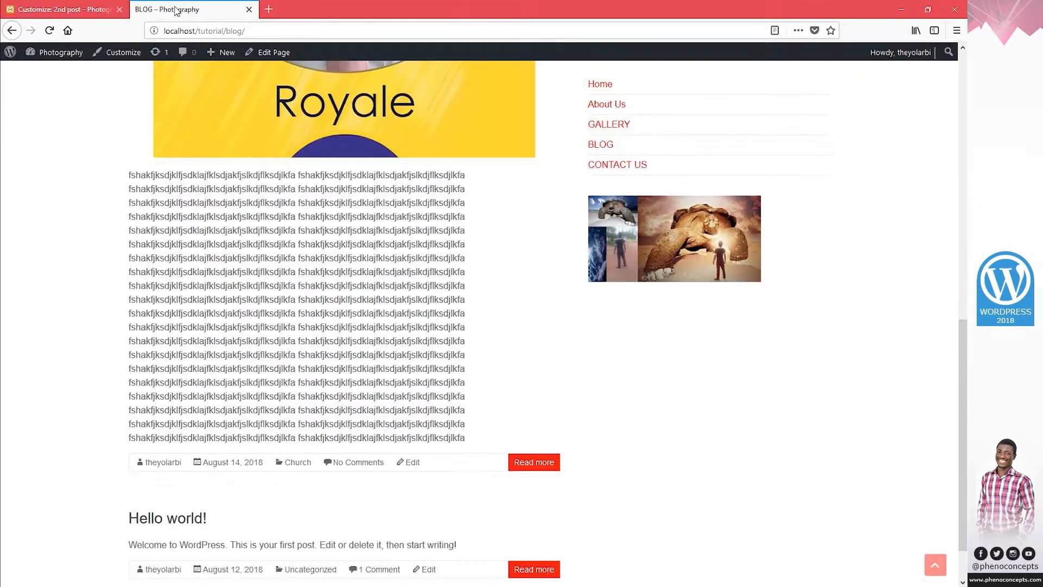
mouse_move(55, 55)
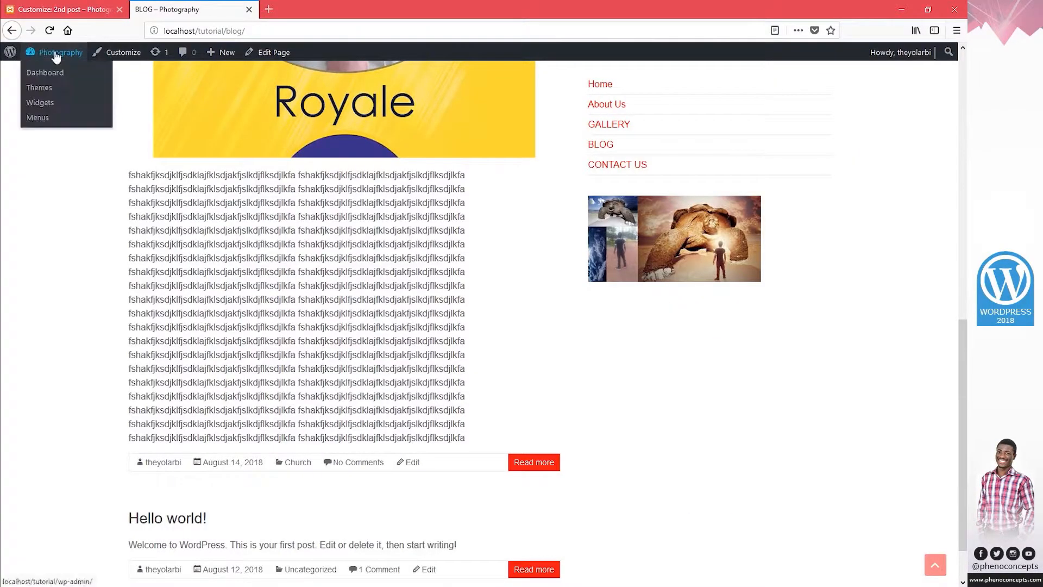
left_click(43, 106)
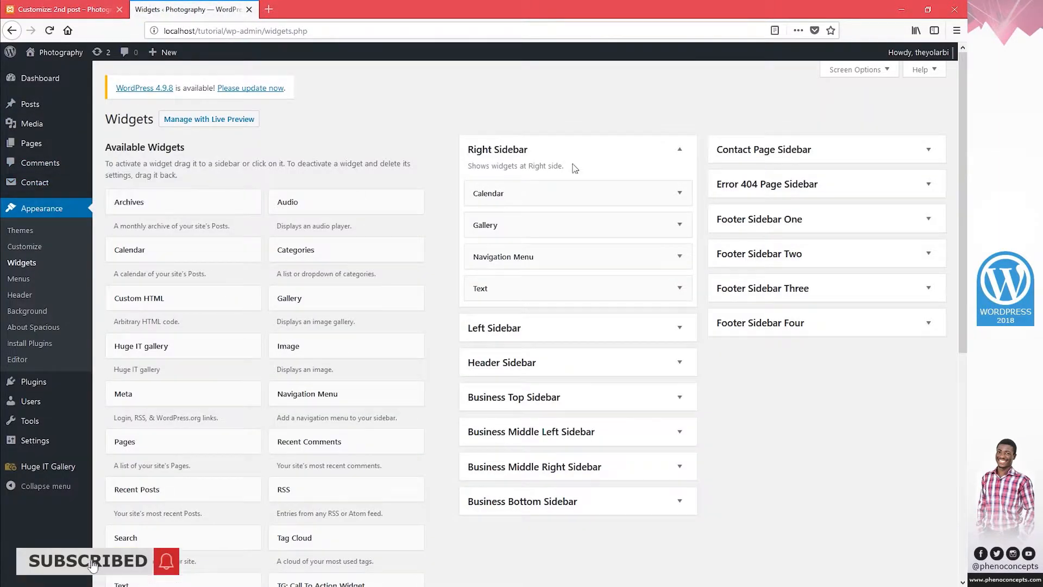
Collapse the Right Sidebar area and add a Calendar widget without a title to Footer Sidebar One.
left_click(572, 155)
left_click(769, 220)
left_click(770, 220)
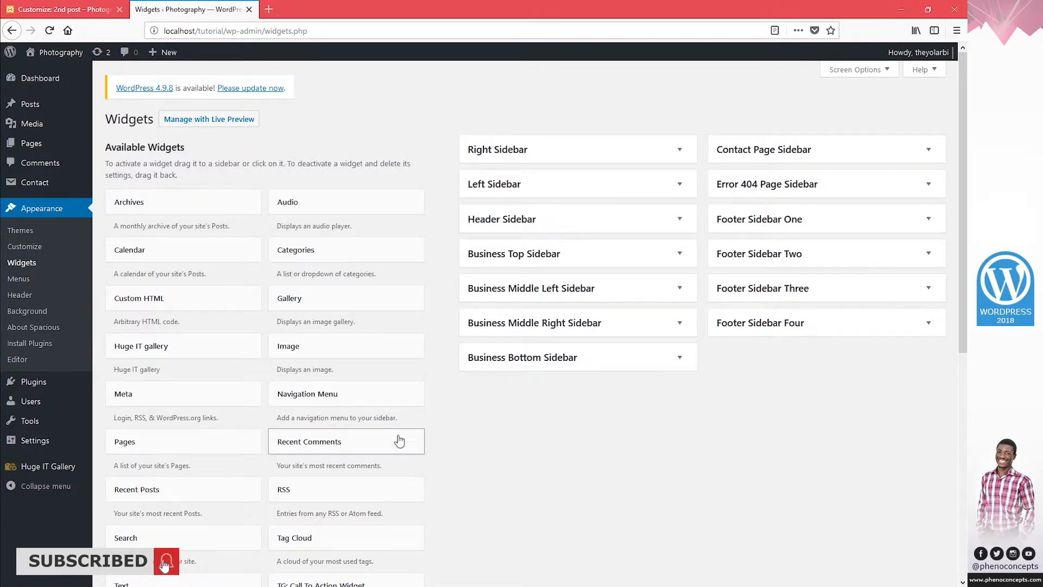
left_click_drag(146, 256, 785, 224)
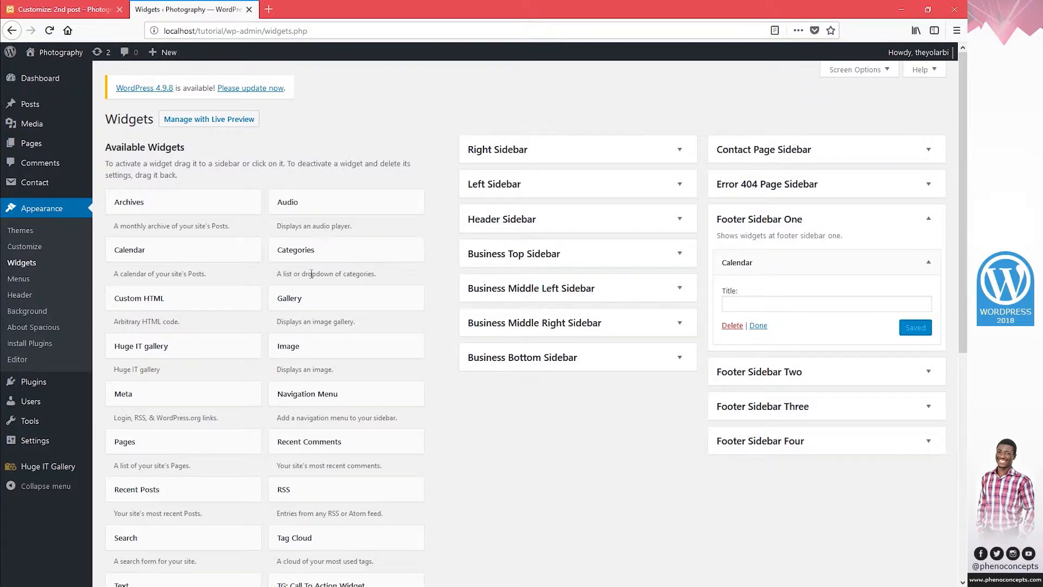
left_click(810, 223)
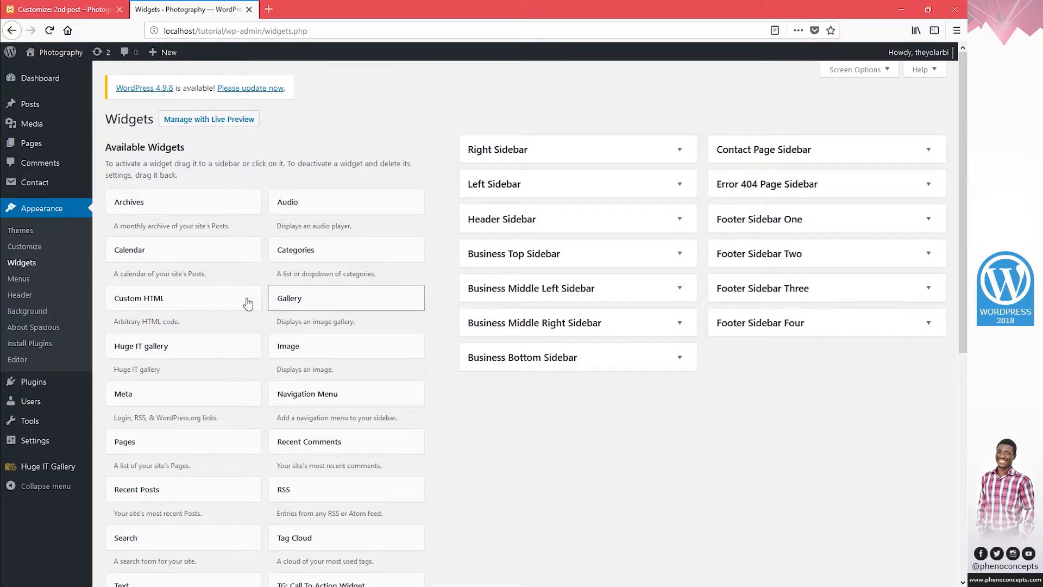
Add a Navigation Menu widget to Footer Sidebar Two, select the footer menu for it and save the widget.
left_click_drag(191, 337, 206, 353)
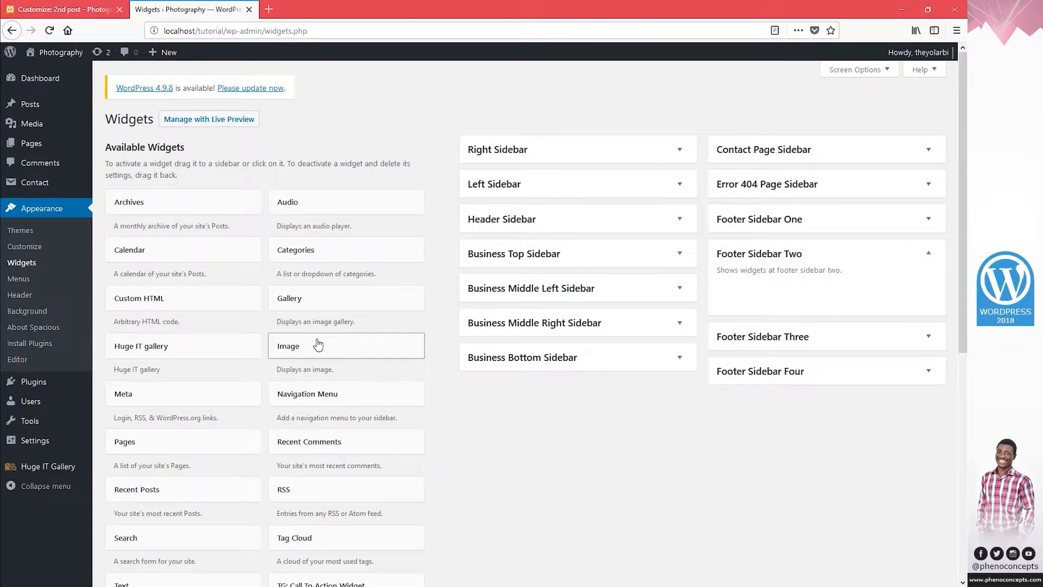
left_click_drag(303, 396, 768, 288)
left_click(797, 363)
left_click(796, 384)
left_click(913, 391)
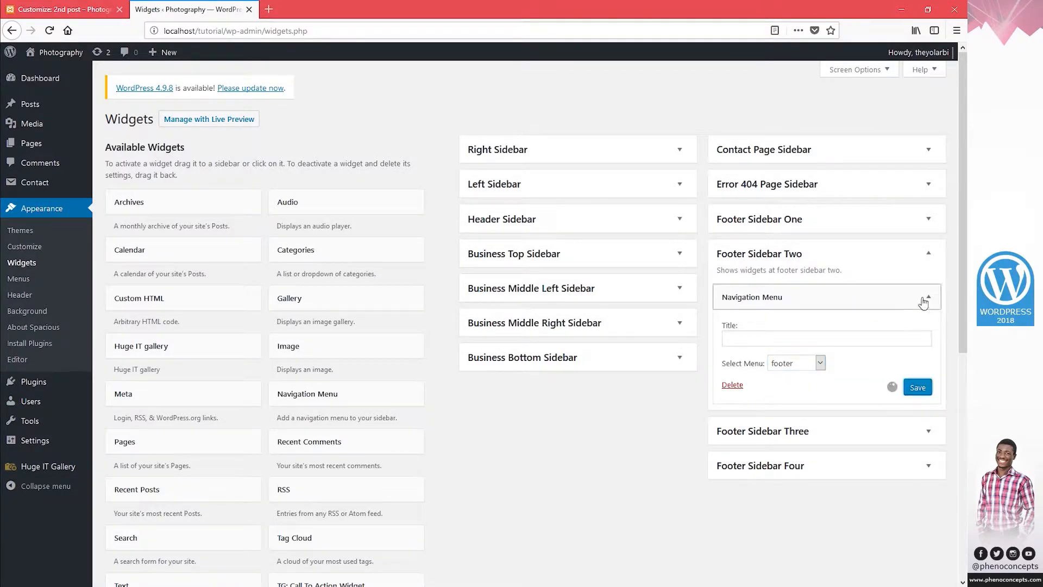
left_click(927, 298)
Add a Calendar widget to Footer Sidebar Three and a Pages widget to Footer Sidebar Four.
left_click_drag(165, 259, 796, 339)
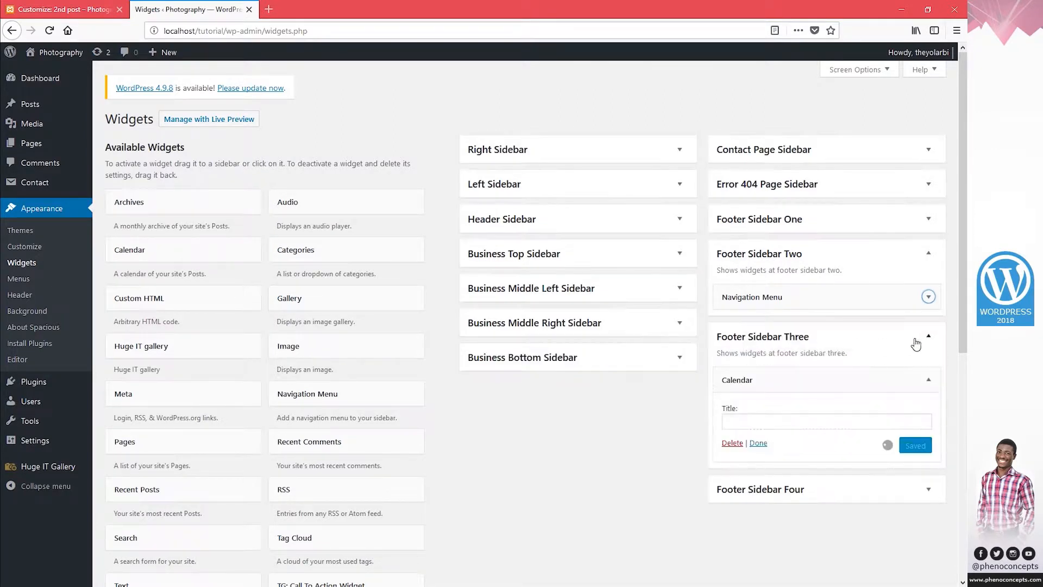
left_click(928, 336)
left_click(929, 256)
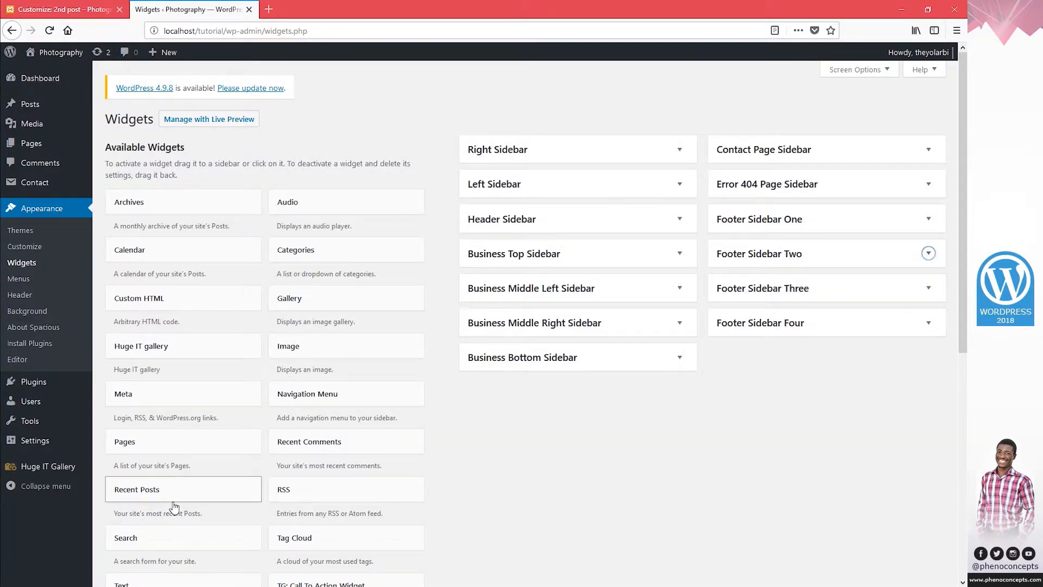
left_click_drag(196, 450, 886, 363)
left_click(931, 370)
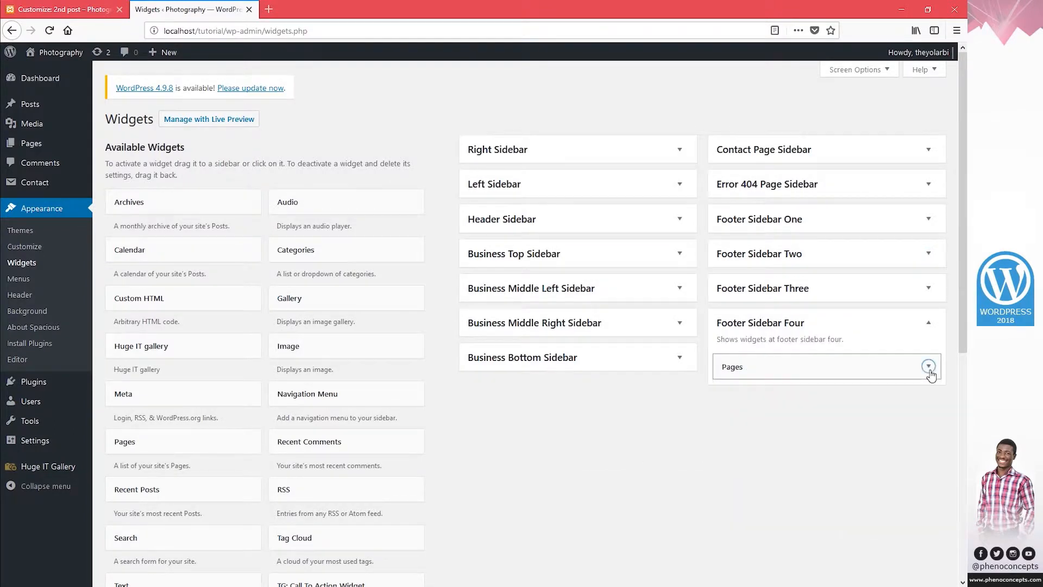
Close the Widgets page, publish the pending customizer changes and reload the customizer to check the footer widgets in the homepage preview.
left_click(249, 10)
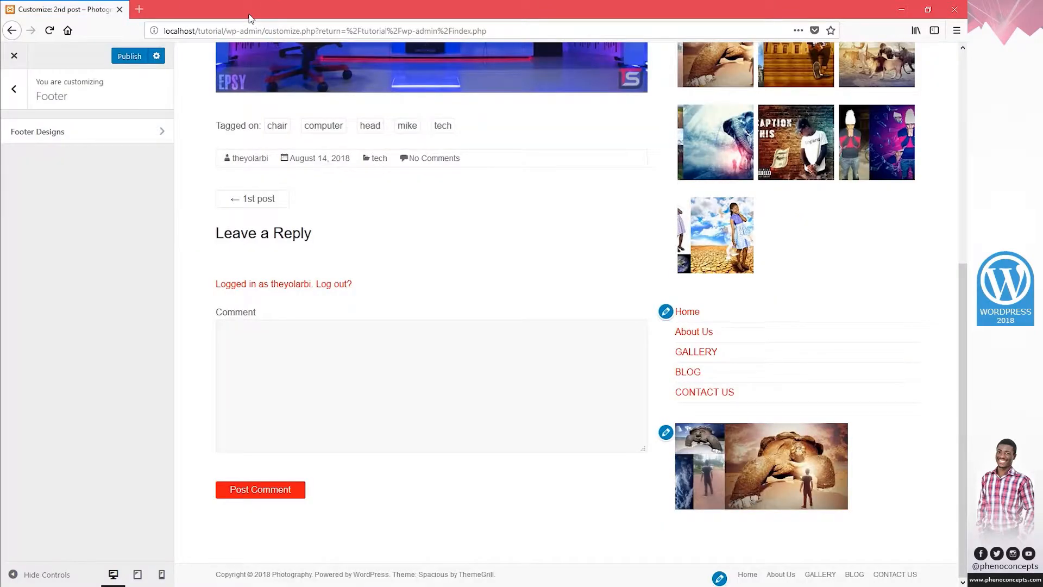
left_click(131, 57)
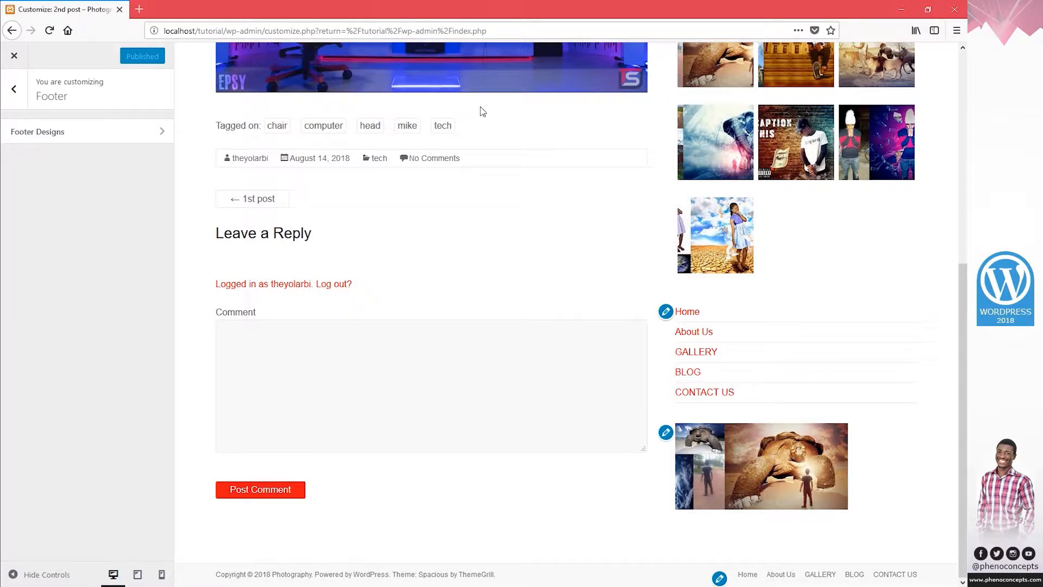
left_click(50, 31)
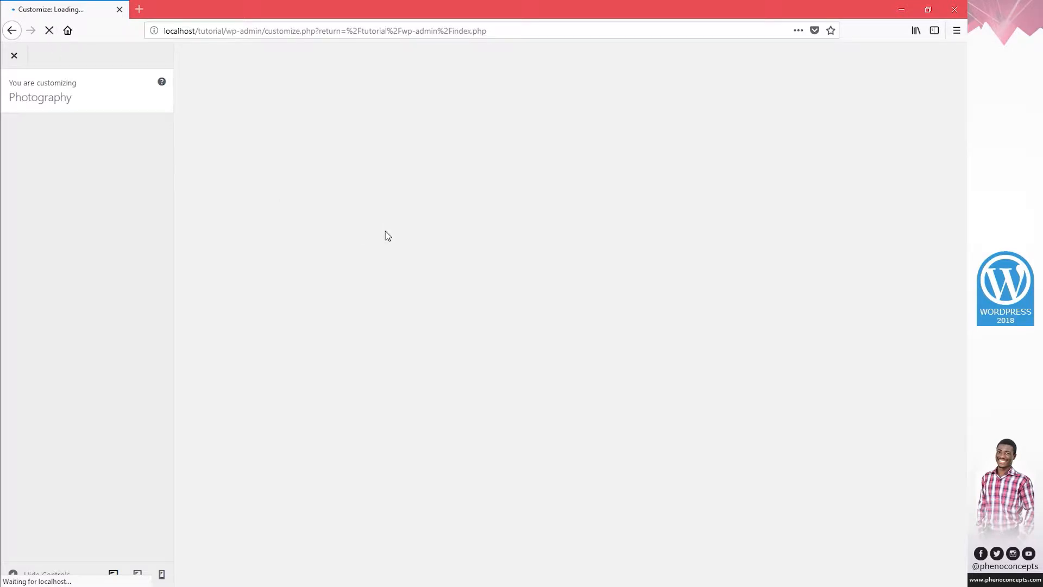
scroll(650, 357, "down", 10)
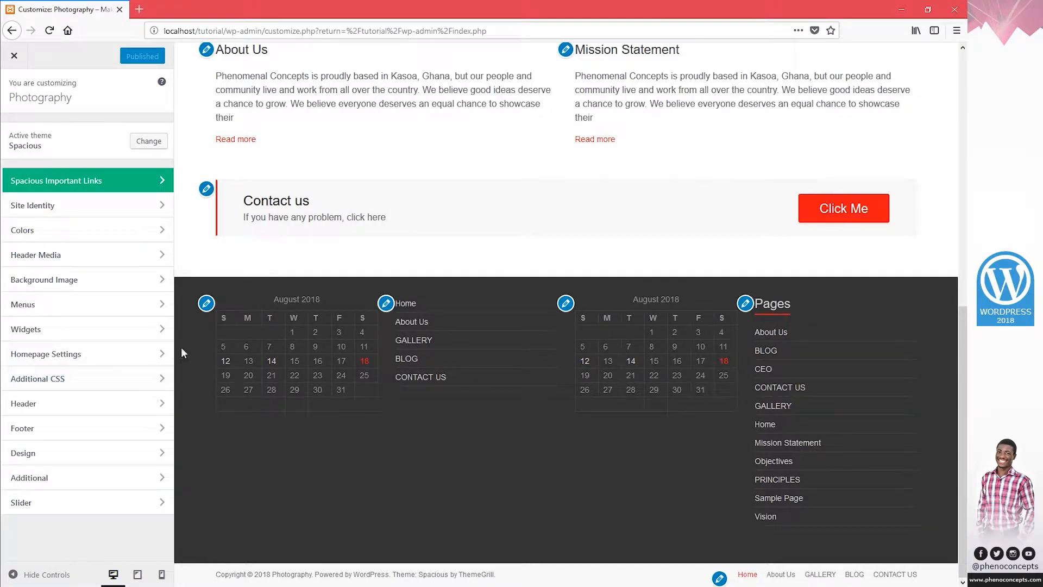
left_click(87, 503)
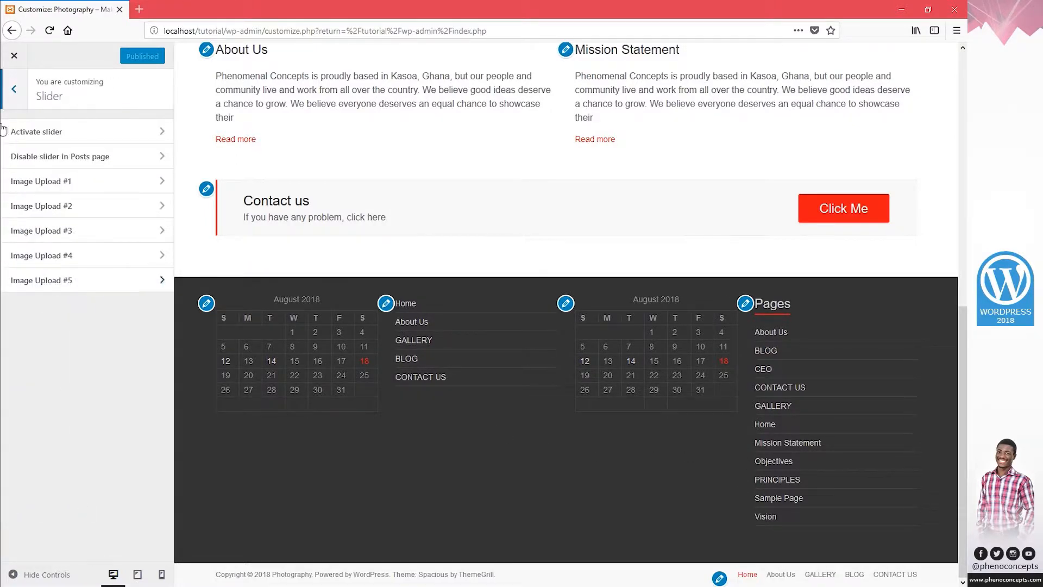
left_click(17, 101)
left_click(70, 406)
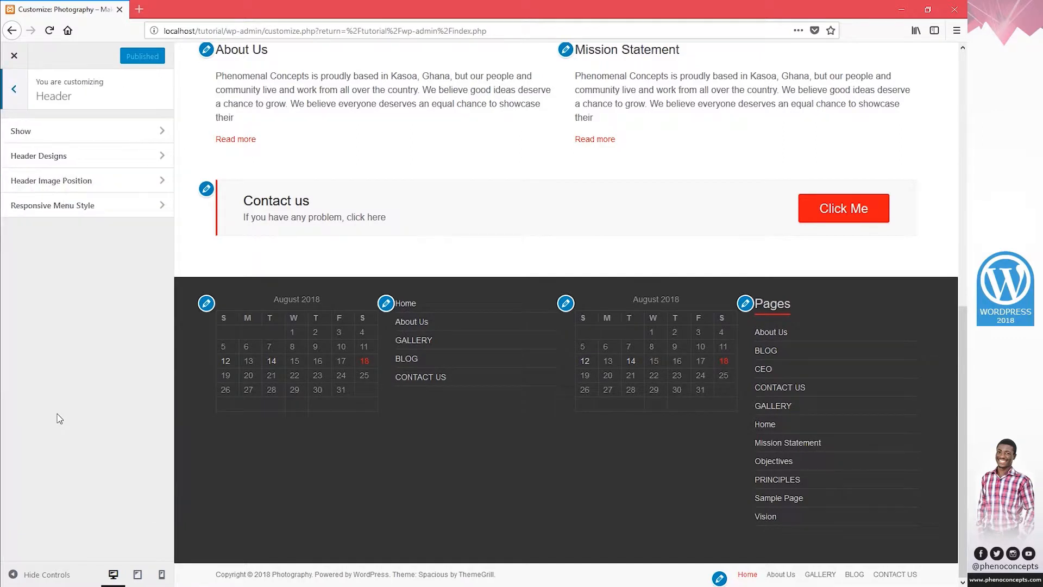
left_click(14, 89)
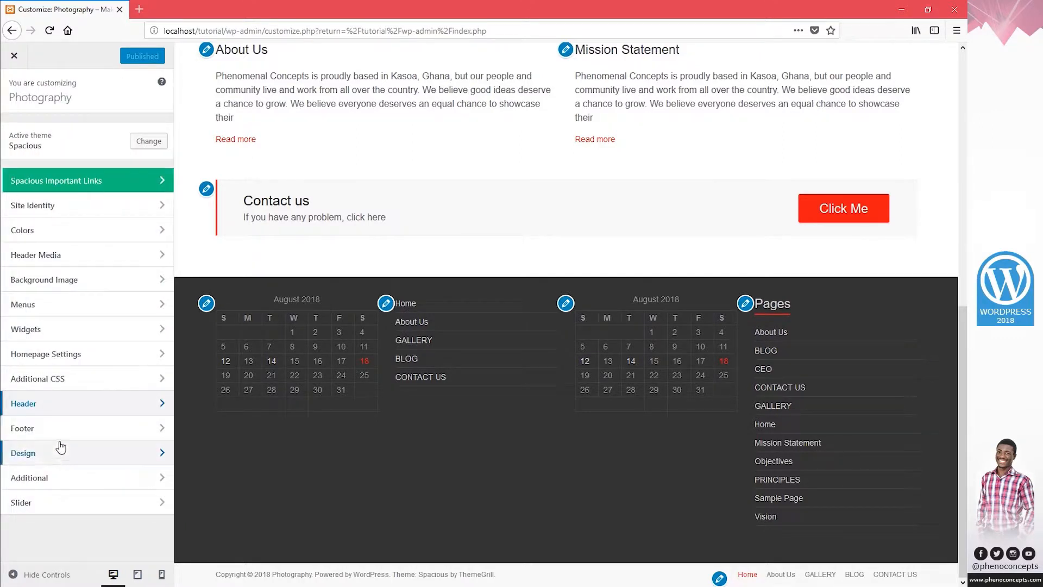
Try the Style 2 footer design, review it in the homepage preview and switch back to Style 1.
left_click(59, 429)
left_click(70, 144)
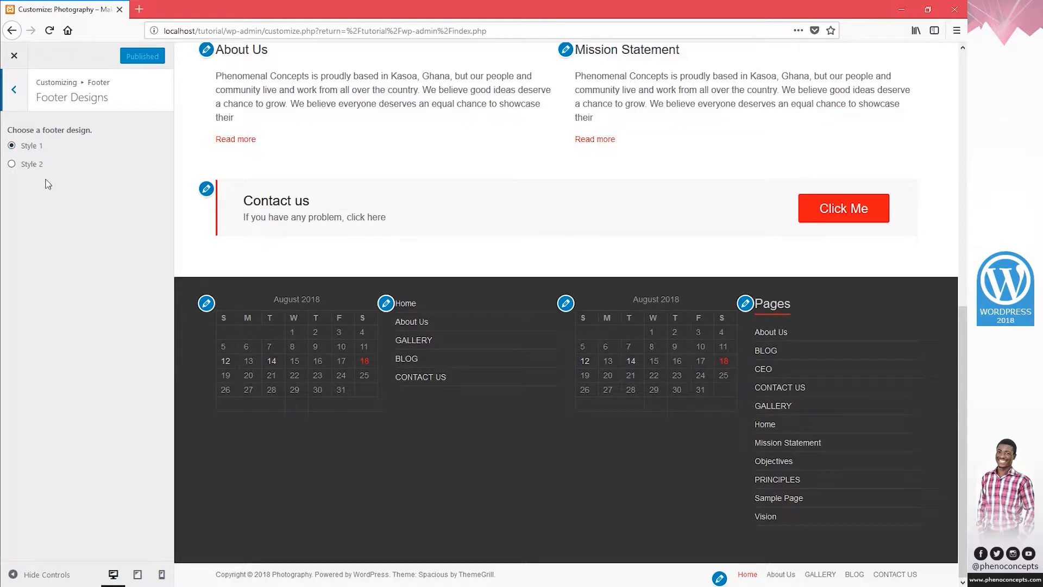
left_click(26, 168)
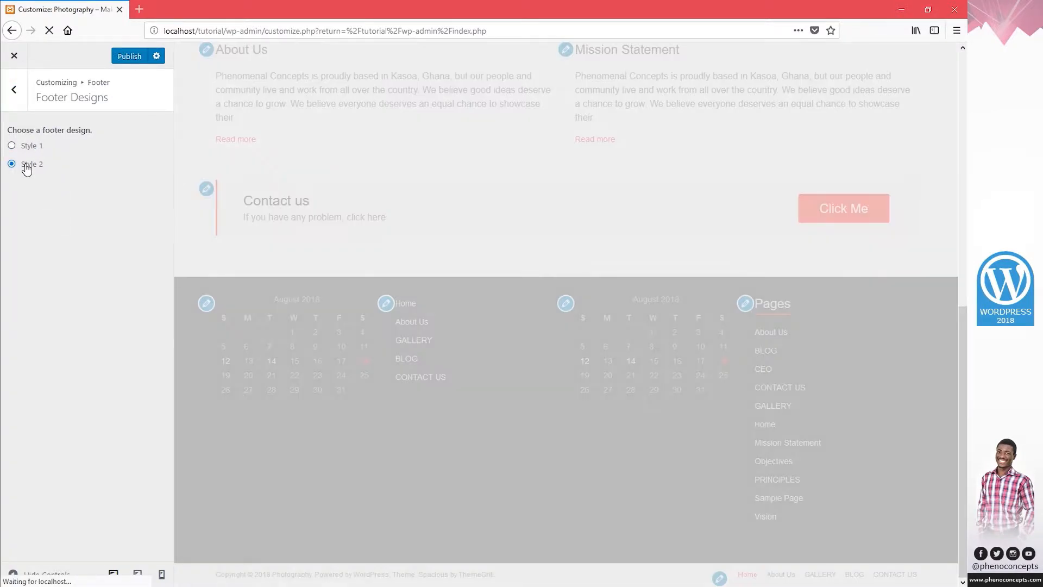
scroll(422, 246, "down", 2)
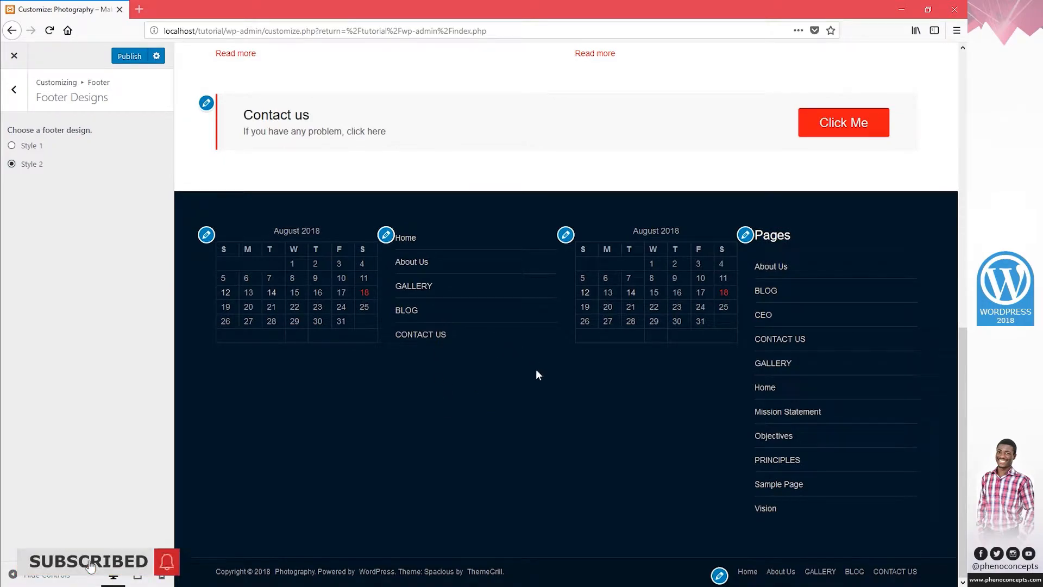
scroll(536, 371, "up", 6)
scroll(536, 375, "down", 6)
left_click(37, 147)
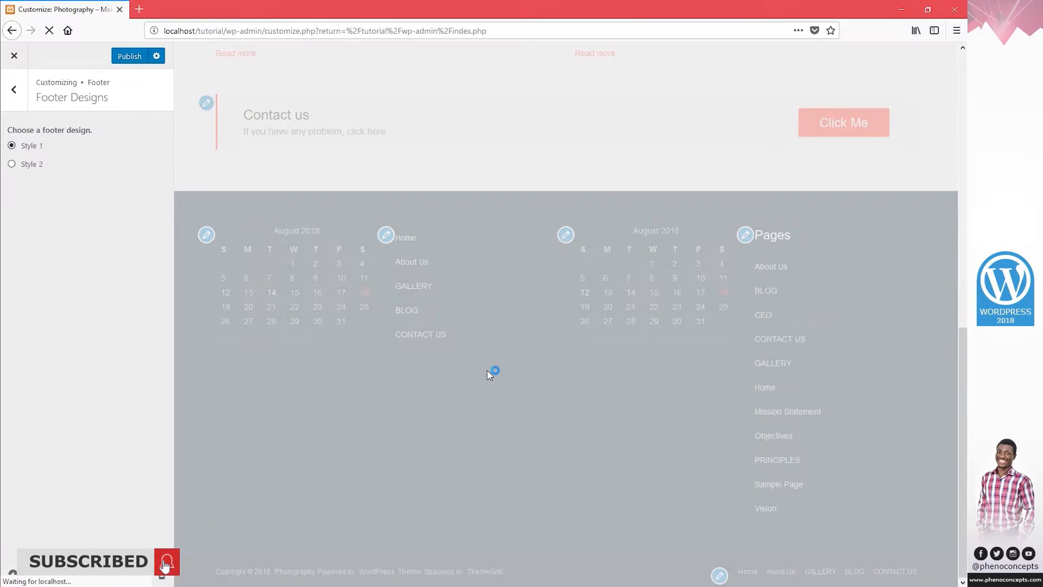
scroll(488, 376, "down", 4)
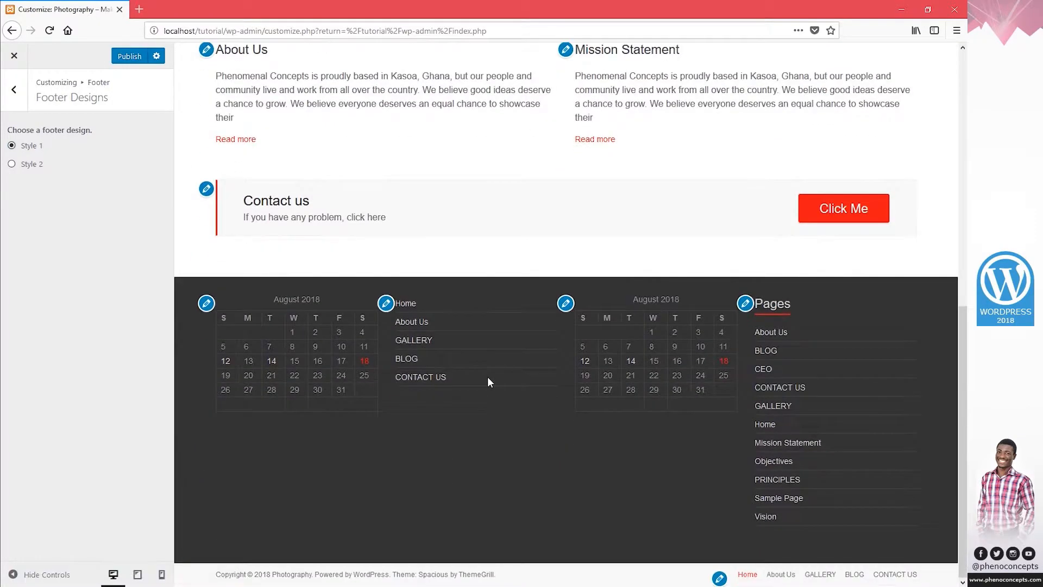
Select the Style 2 footer design again and preview it together with the dark Color Skin.
left_click(27, 169)
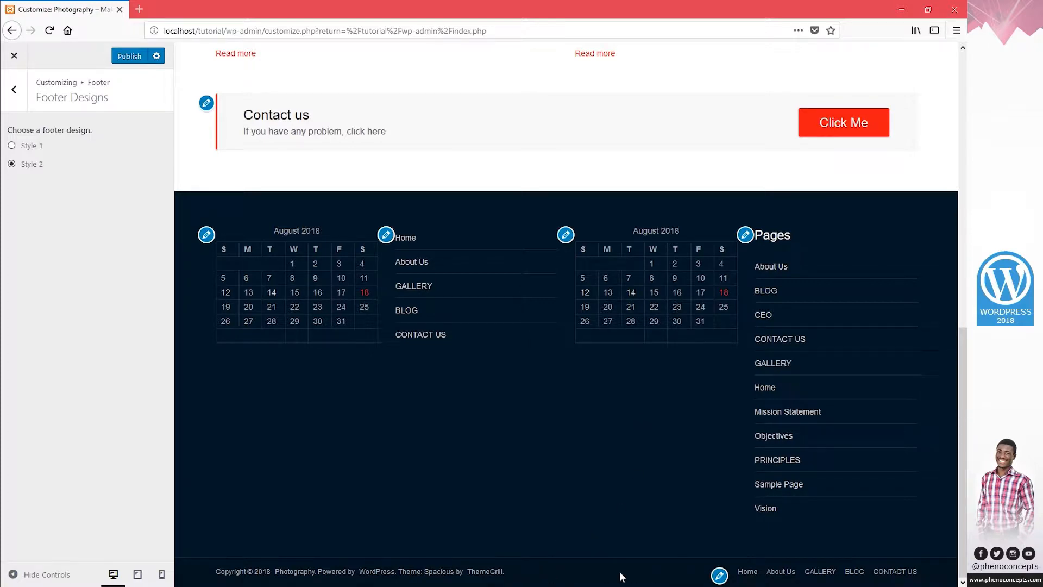
left_click(11, 89)
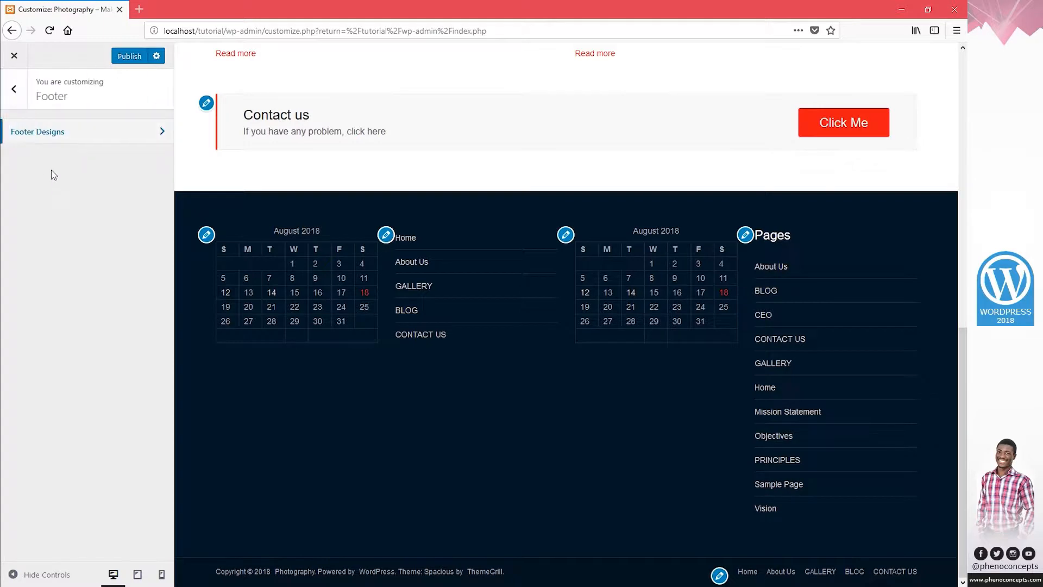
left_click(11, 89)
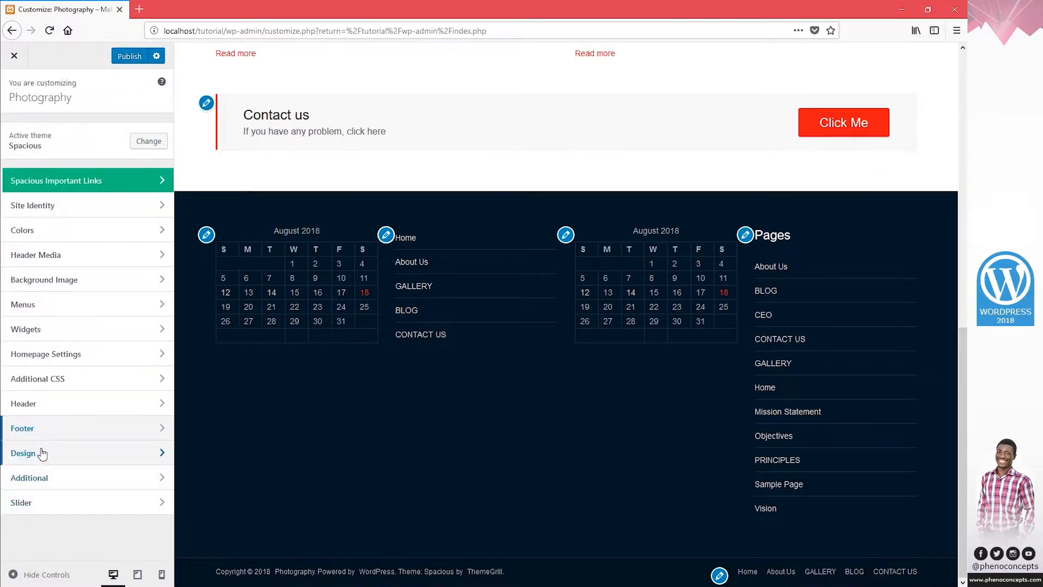
left_click(41, 454)
left_click(42, 279)
left_click(52, 296)
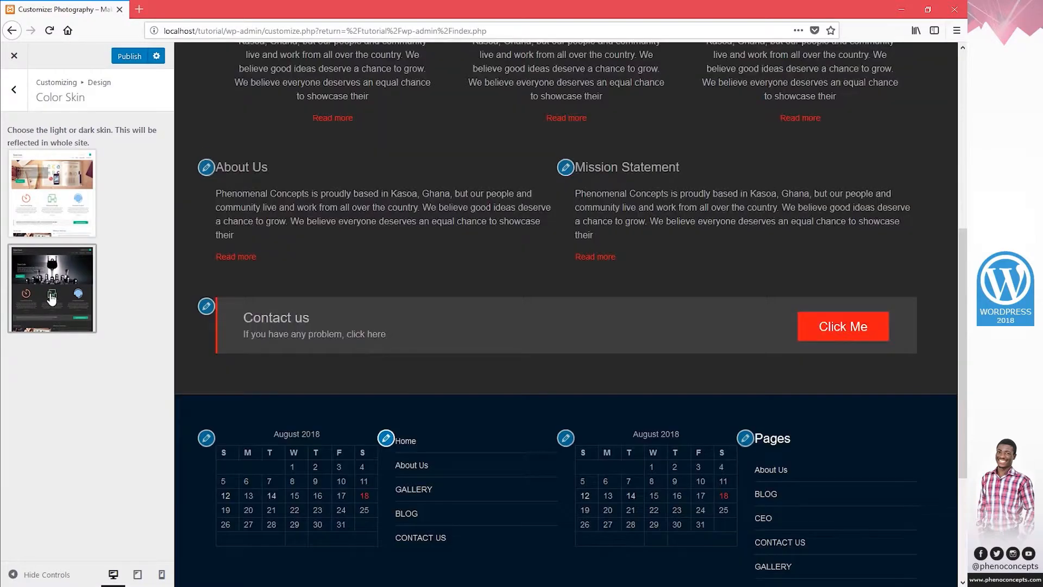
scroll(686, 423, "down", 3)
scroll(686, 422, "up", 10)
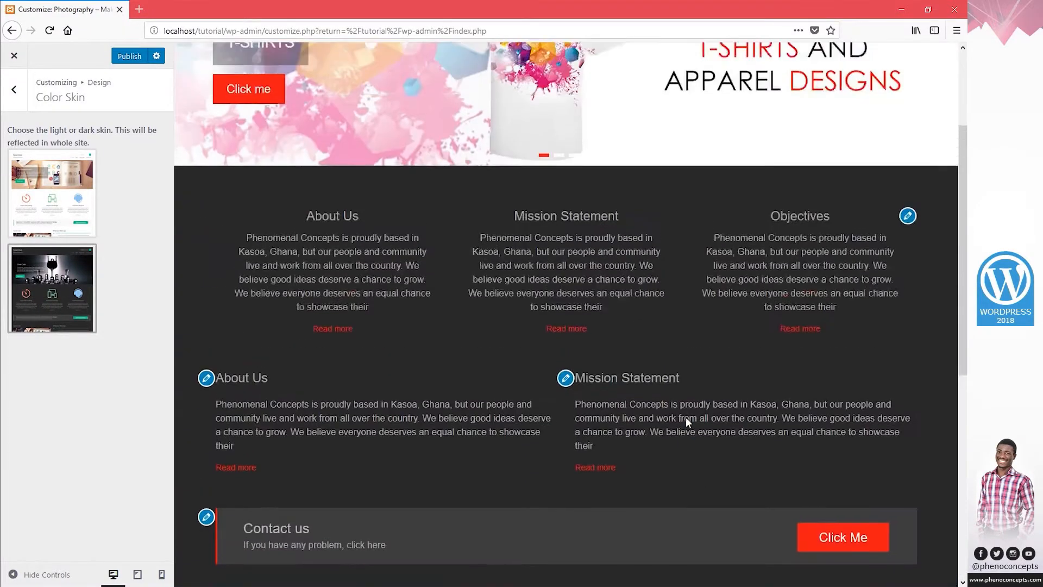
Reselect the light Color Skin and set the footer design back to Style 1.
left_click(71, 212)
left_click(15, 95)
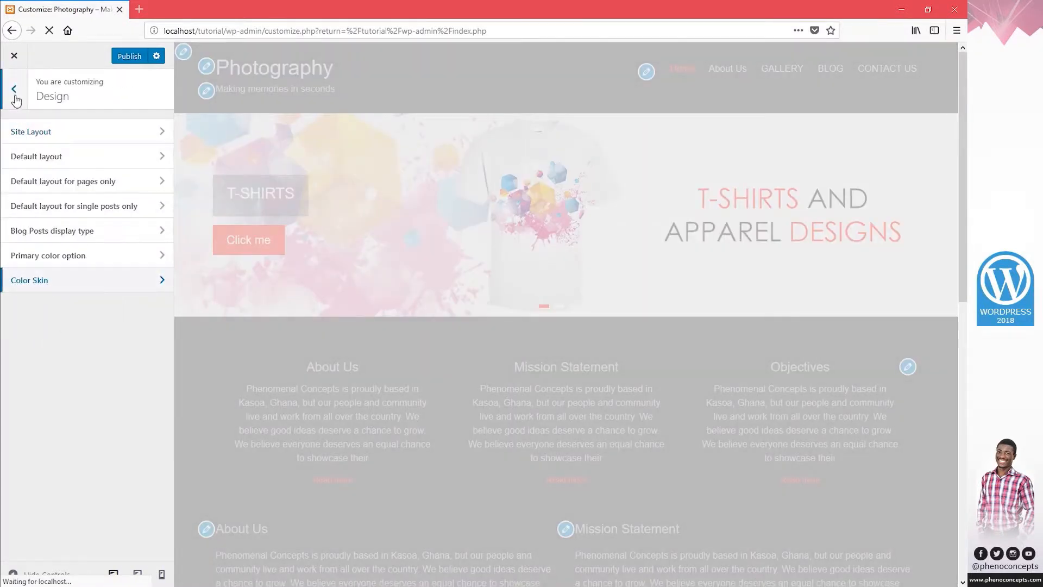
left_click(15, 92)
left_click(60, 433)
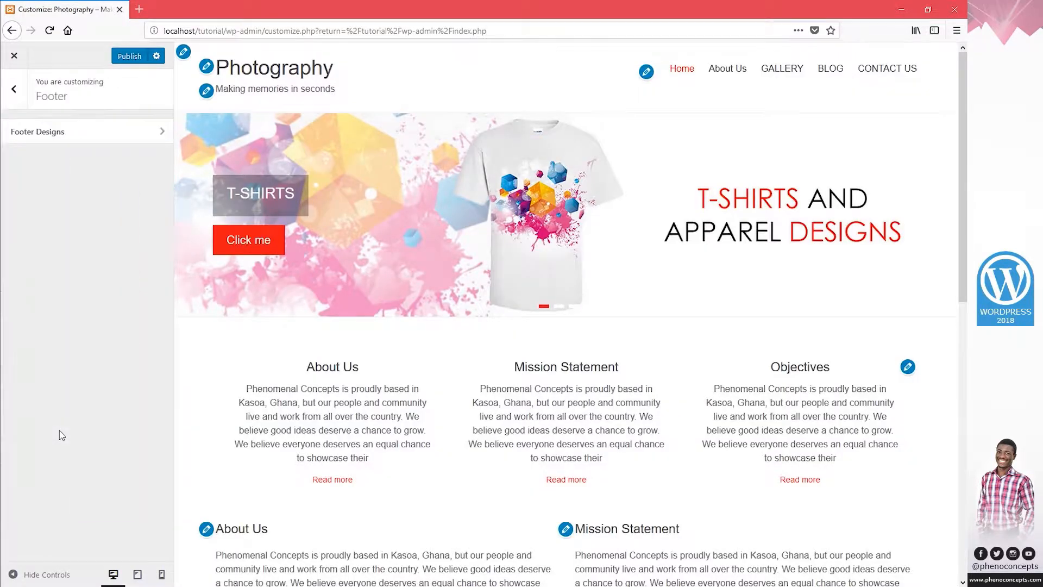
left_click(32, 131)
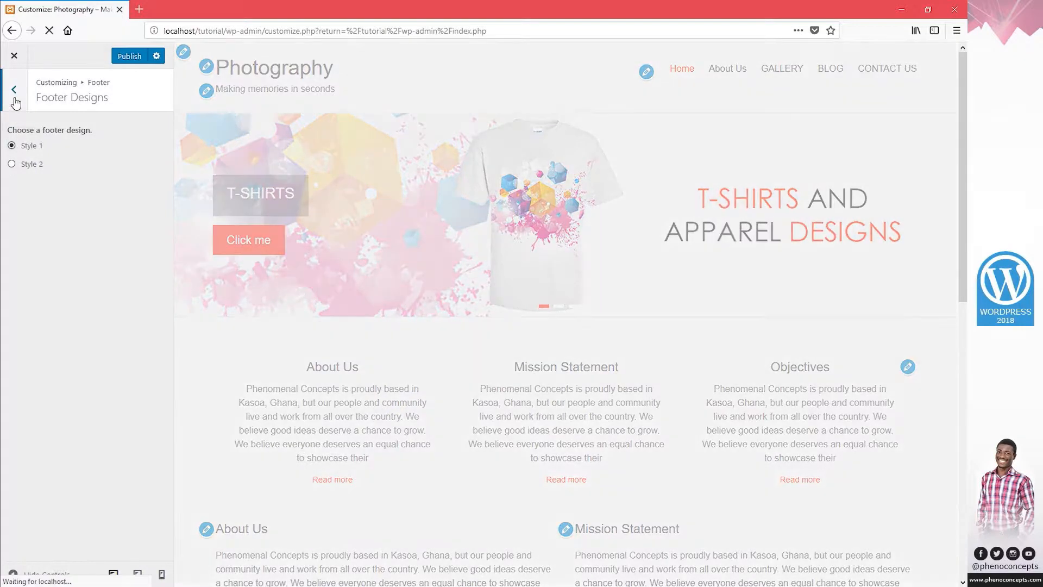
left_click(15, 102)
left_click(16, 102)
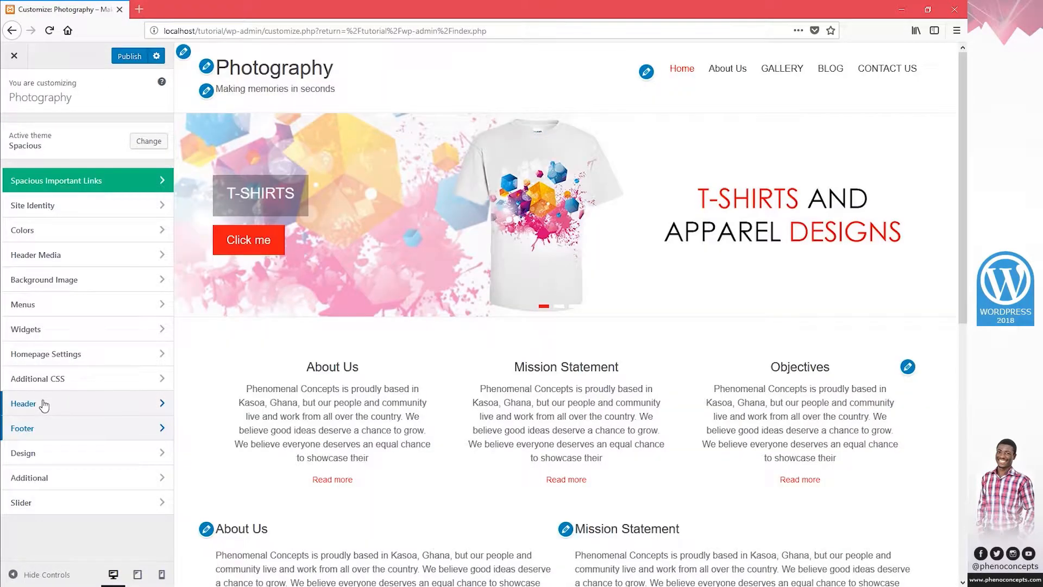
Set the Header's Show option to Header Logo Only.
left_click(43, 403)
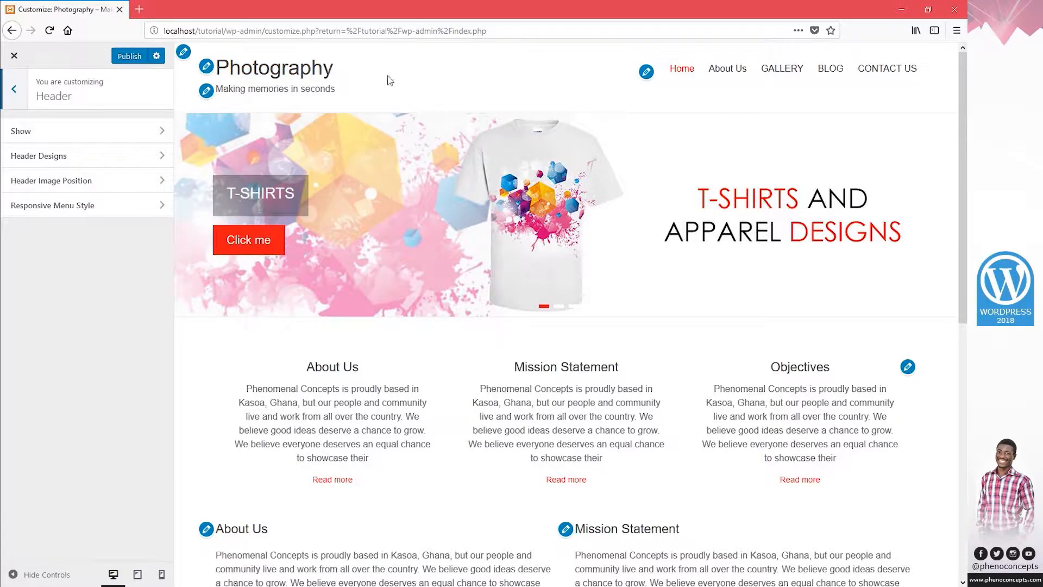
left_click(104, 131)
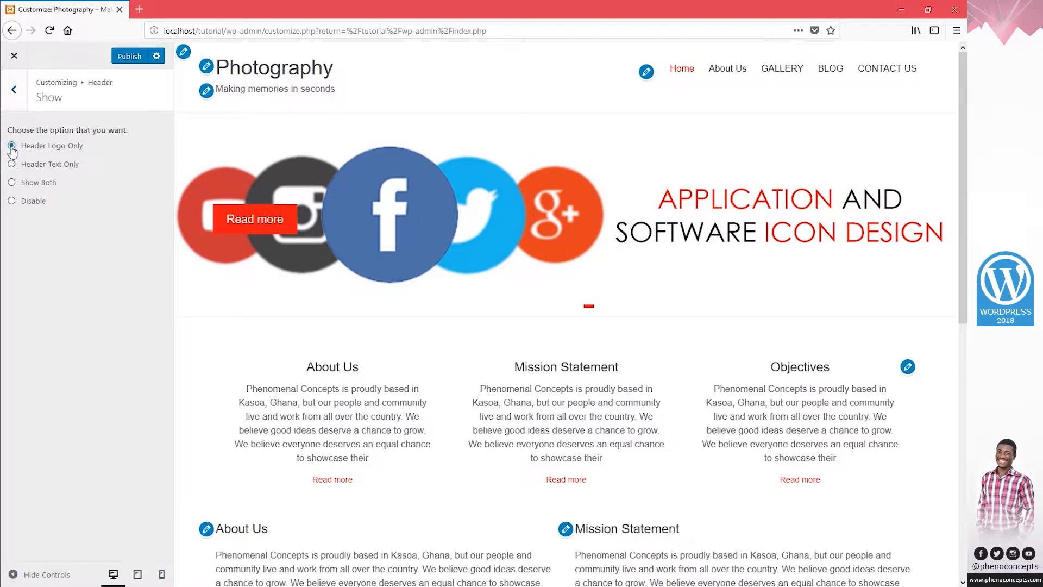
left_click(12, 150)
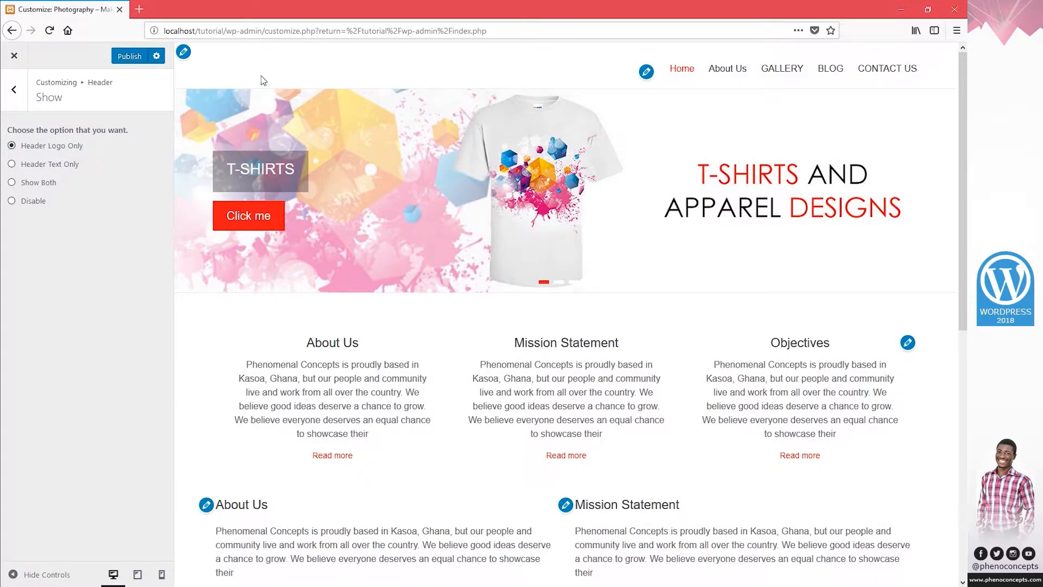
In Site Identity, upload the Logo 2018 file from the Images folder and set it as the site logo without cropping.
left_click(15, 93)
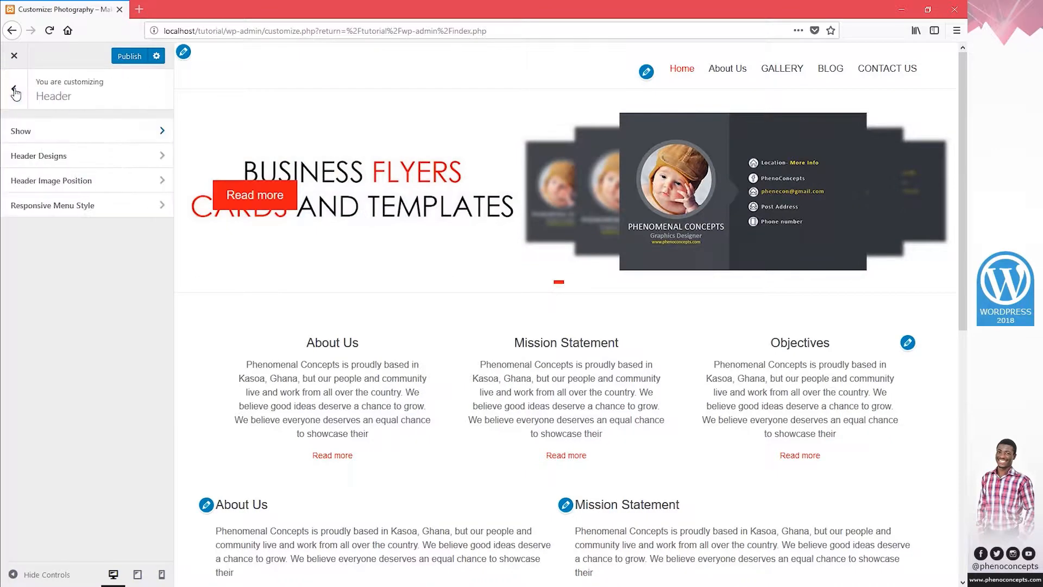
left_click(15, 93)
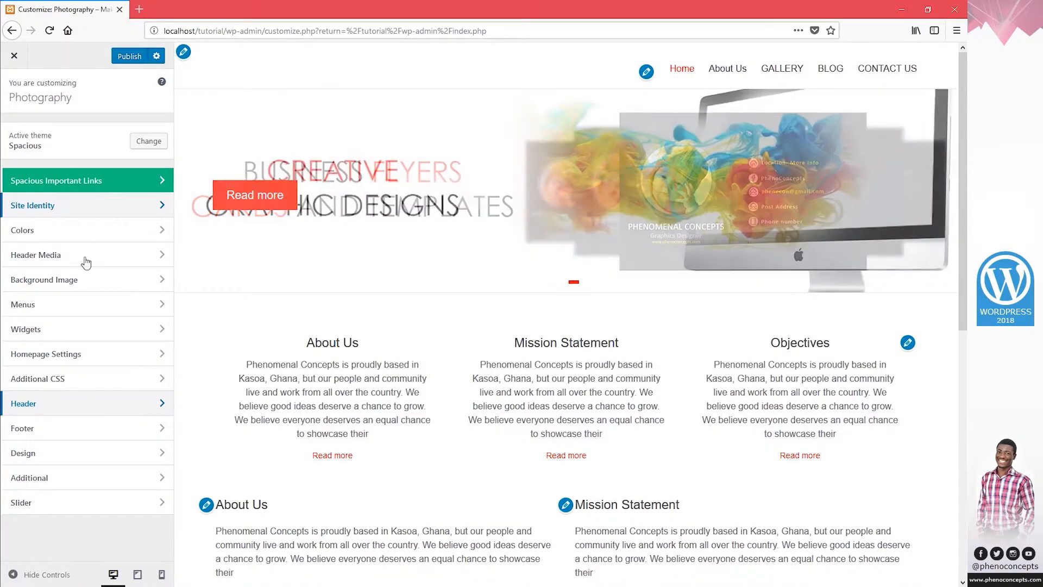
left_click(61, 209)
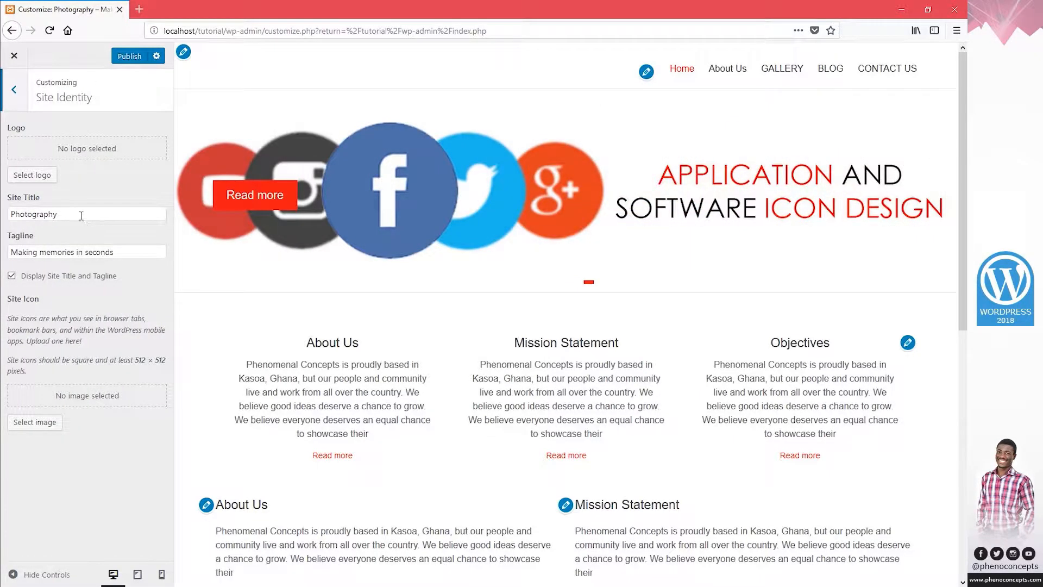
left_click_drag(81, 216, 2, 204)
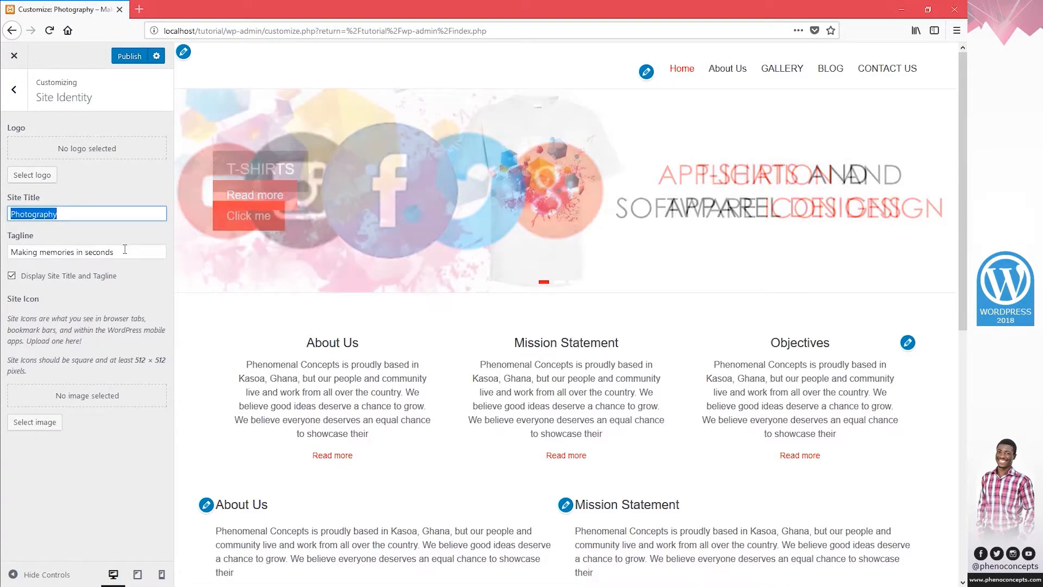
left_click_drag(123, 252, 2, 253)
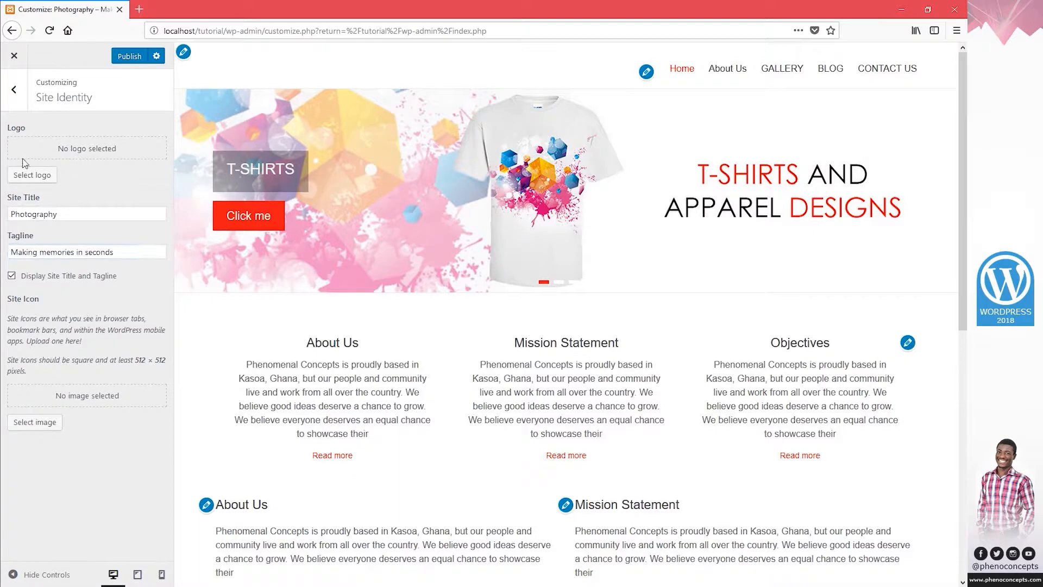
left_click(30, 177)
left_click(58, 100)
left_click(501, 294)
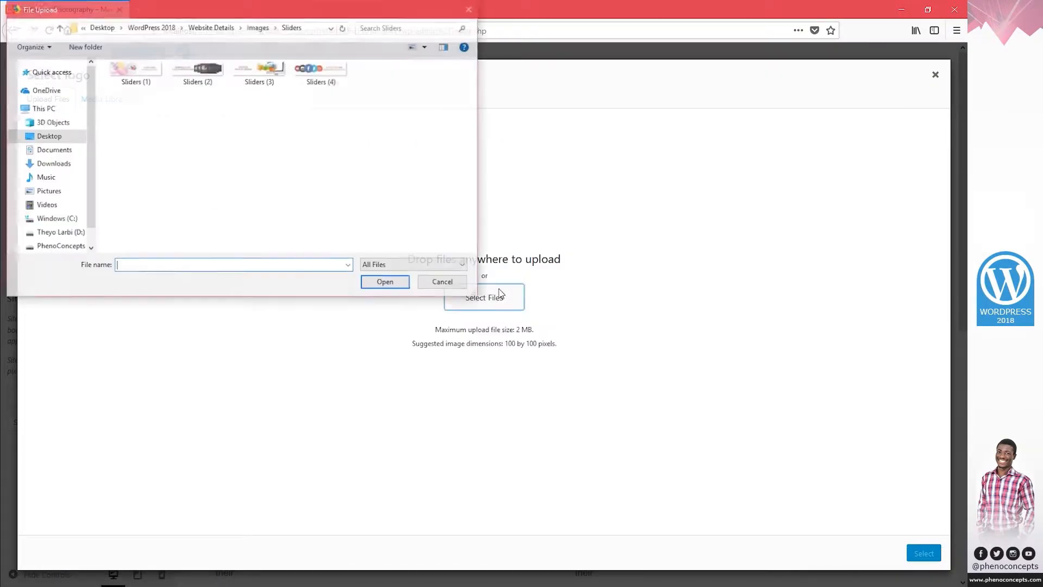
left_click(59, 29)
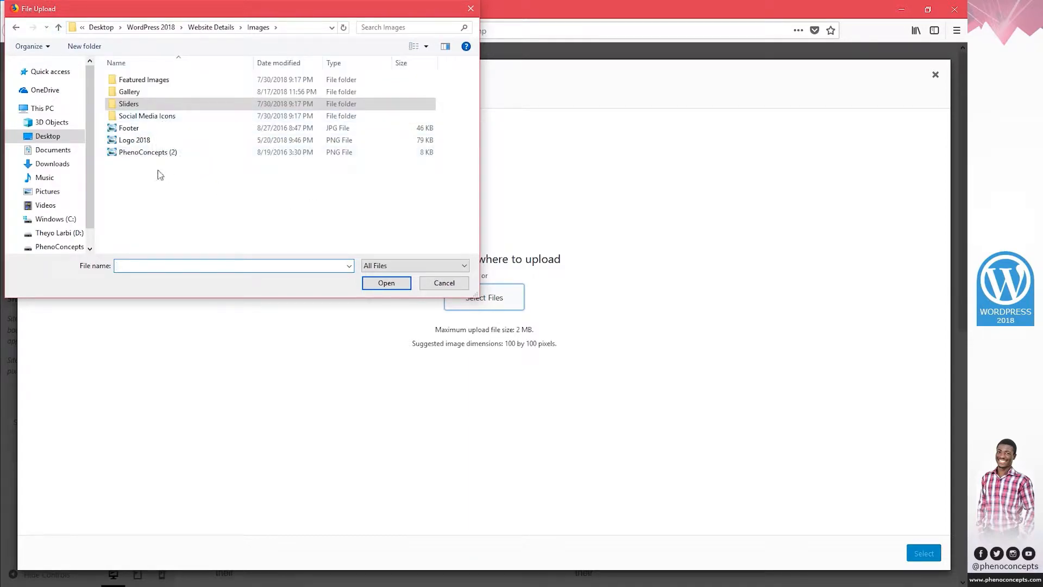
double_click(135, 141)
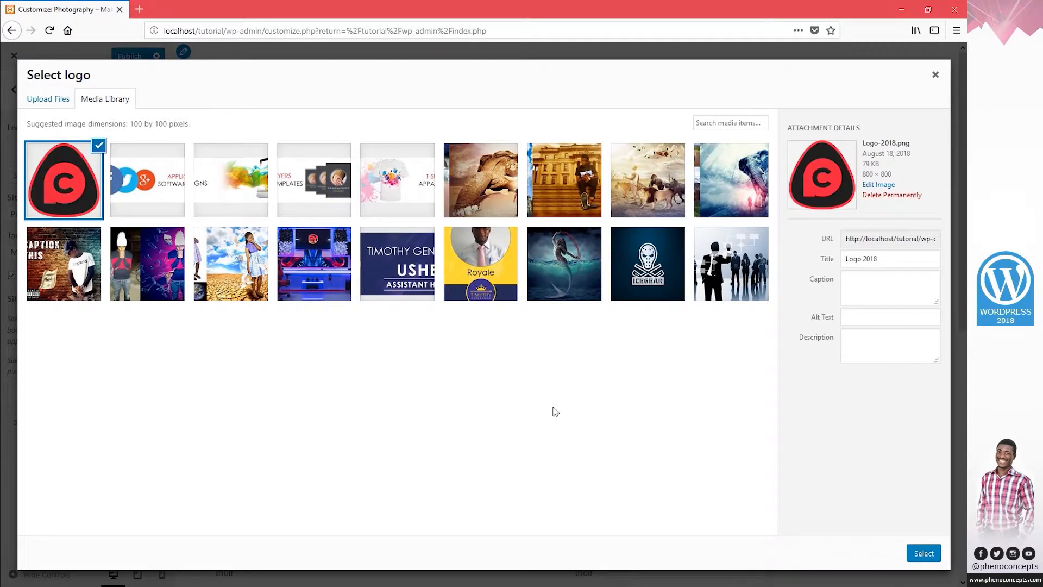
left_click(920, 554)
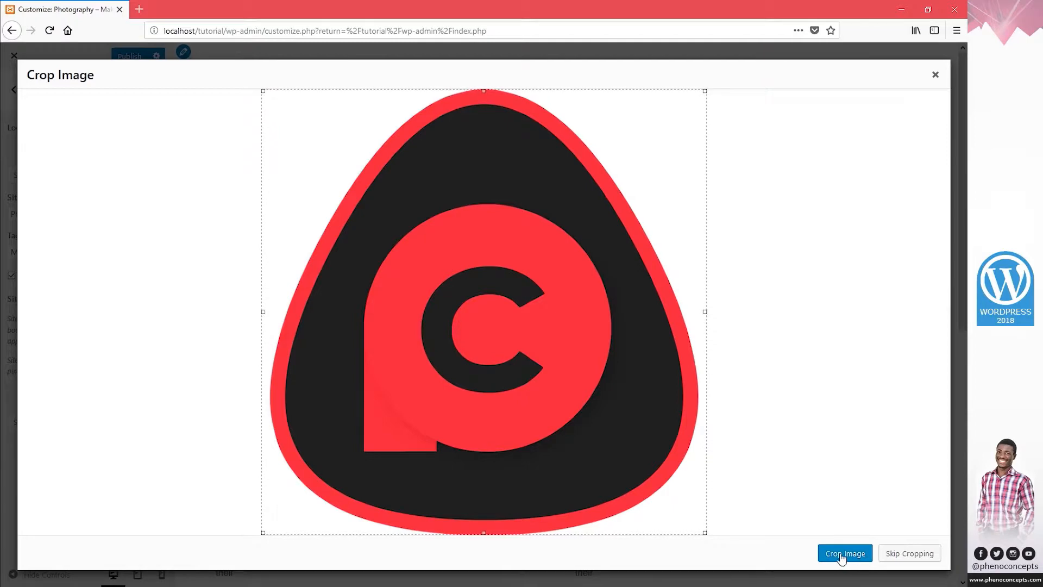
left_click(922, 554)
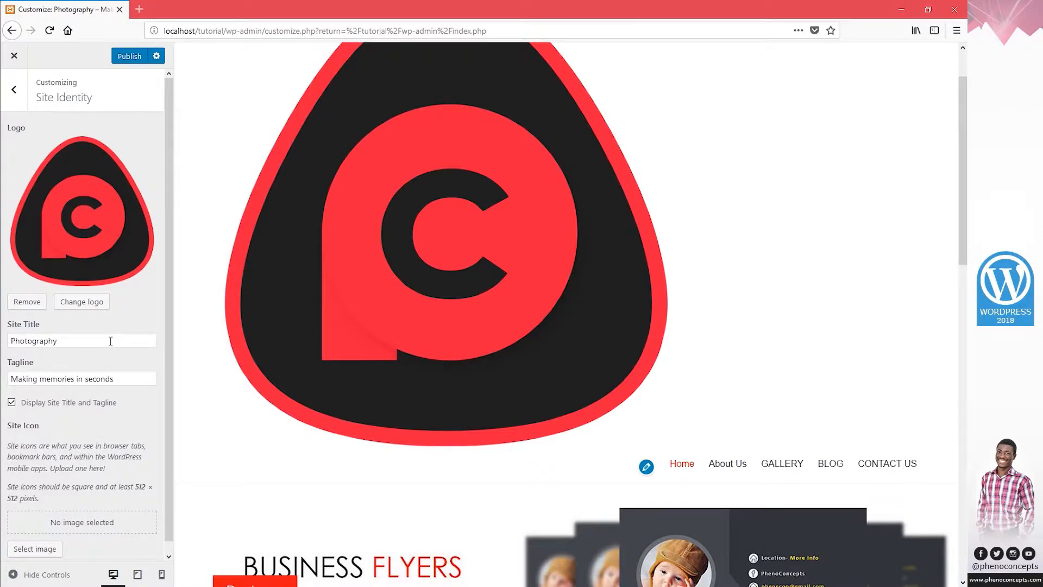
Open the Logo 2018 image from the logo selection for editing, scale it to 80 × 80 and update the media file.
left_click(69, 233)
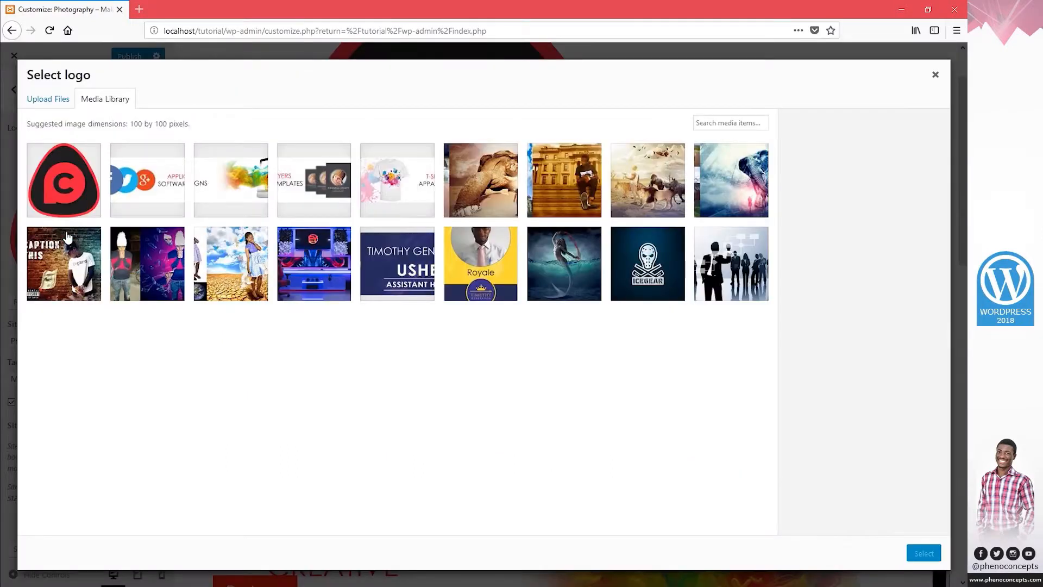
left_click(64, 184)
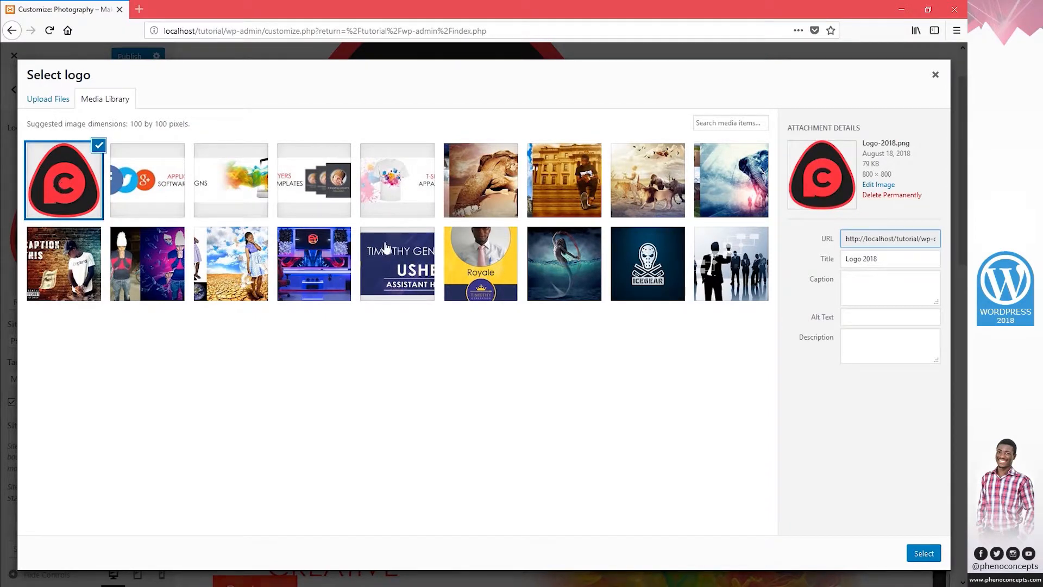
left_click_drag(895, 174, 862, 179)
double_click(877, 174)
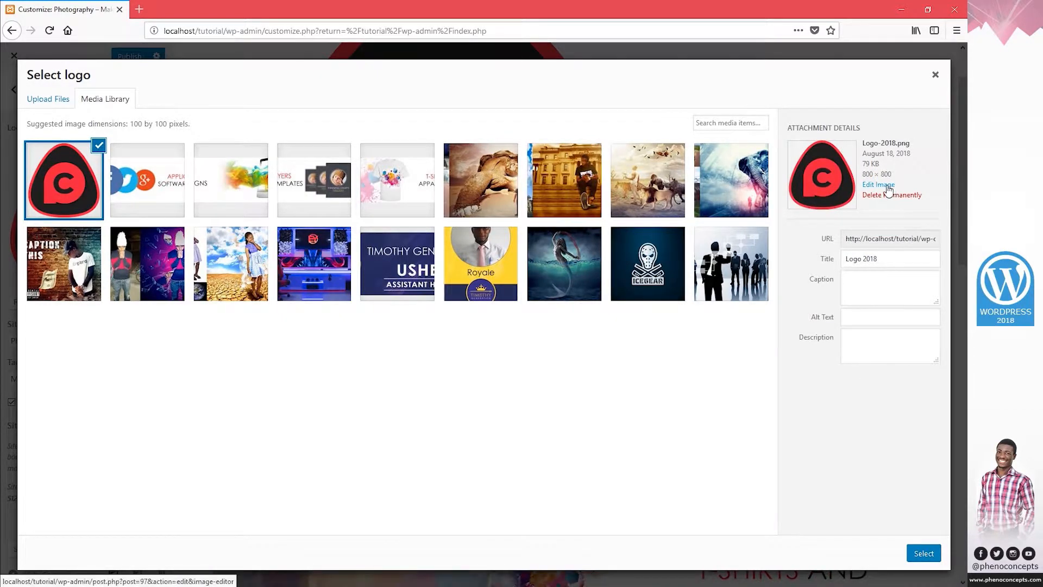
left_click(880, 185)
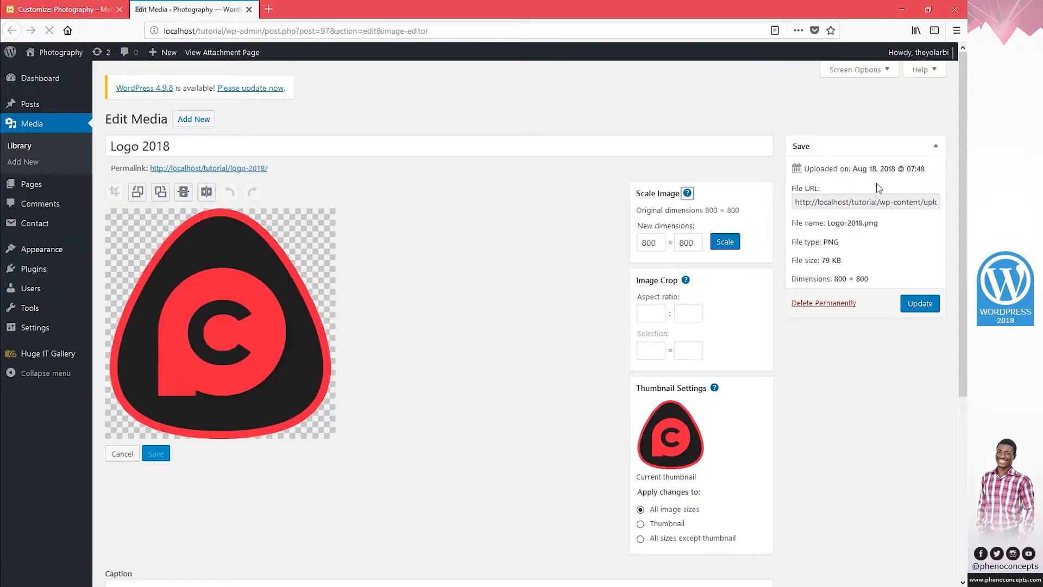
left_click_drag(664, 243, 597, 241)
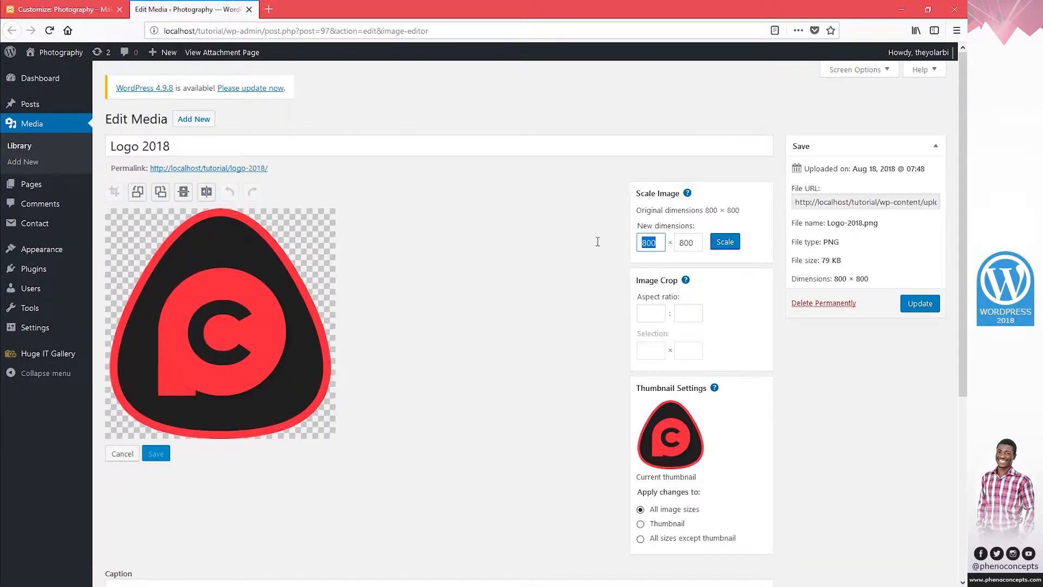
type("8")
left_click(726, 245)
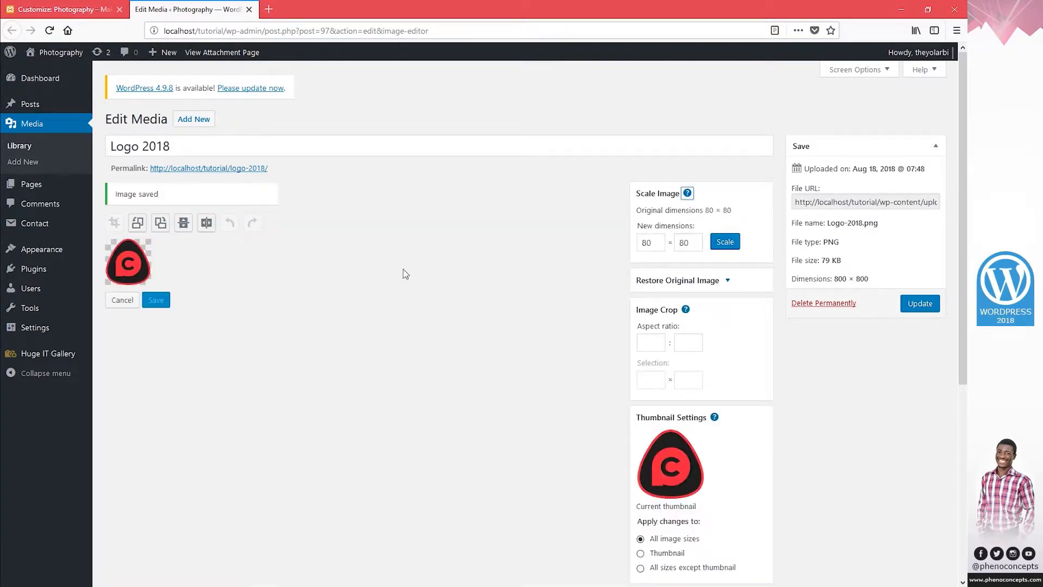
left_click(920, 303)
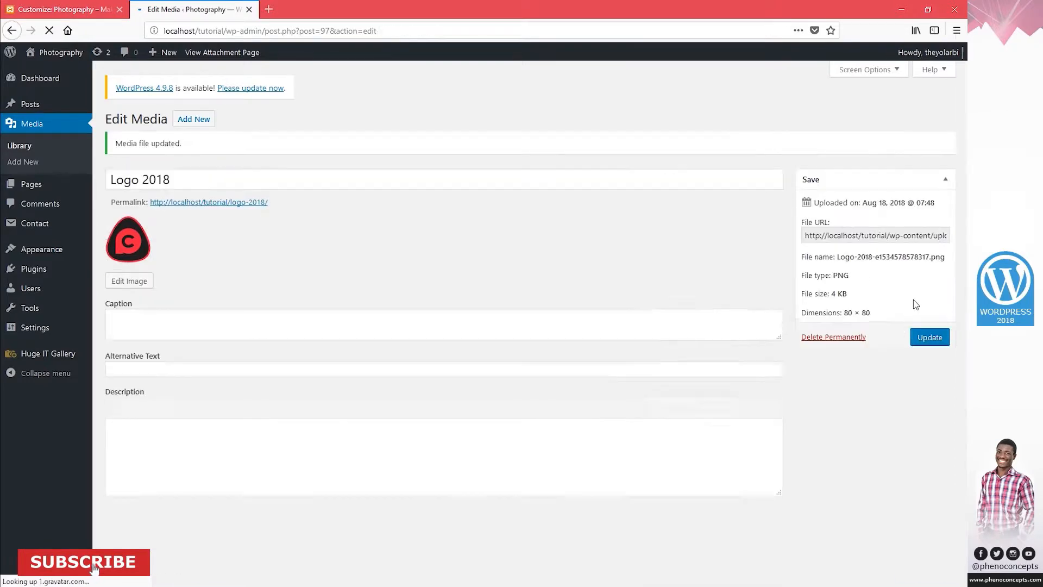
left_click(249, 9)
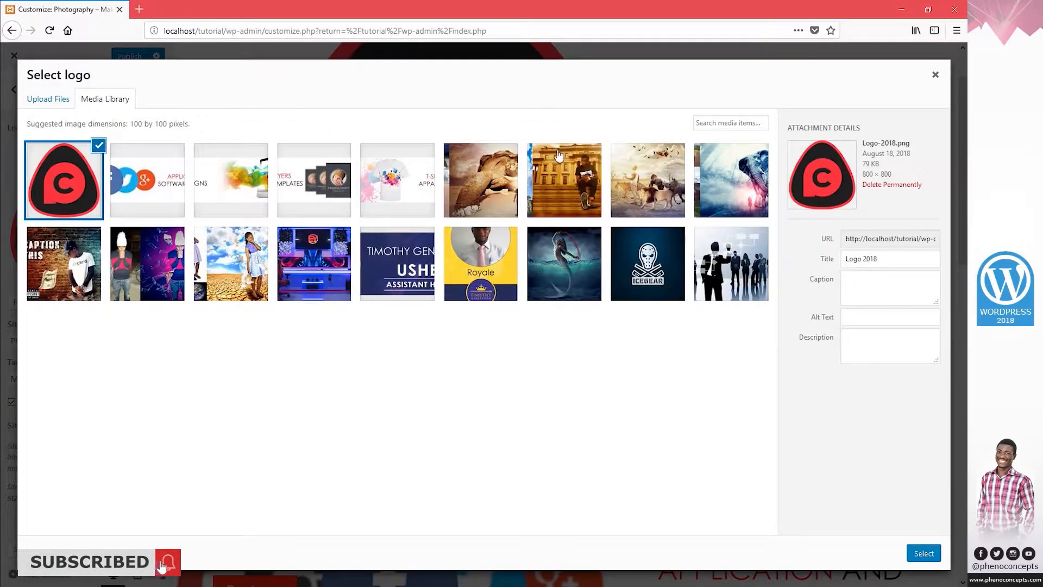
Dismiss the logo selection, publish the customizer changes and reload the page to refresh the logo preview.
left_click(936, 74)
left_click(121, 58)
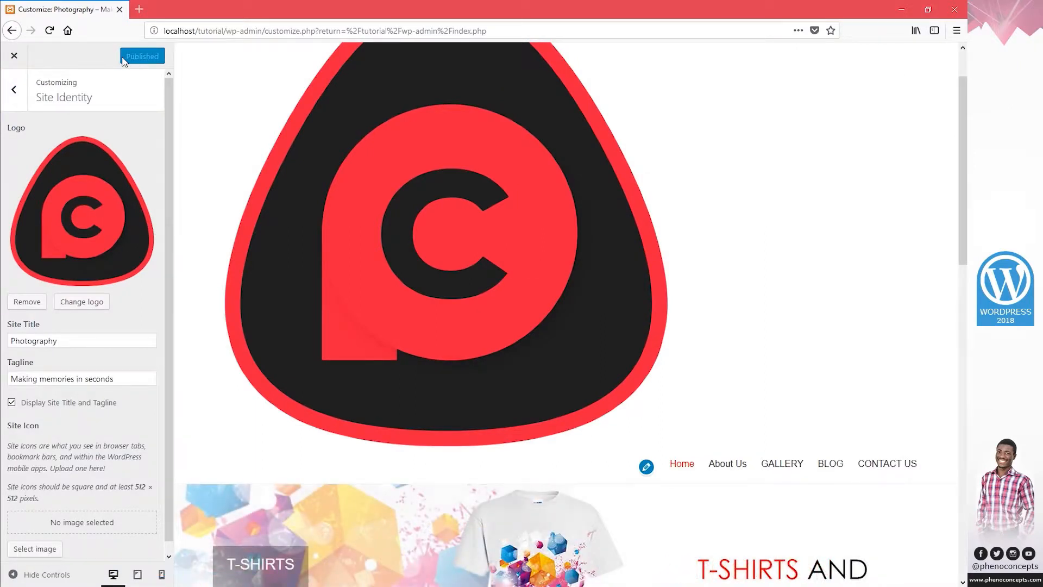
left_click(49, 30)
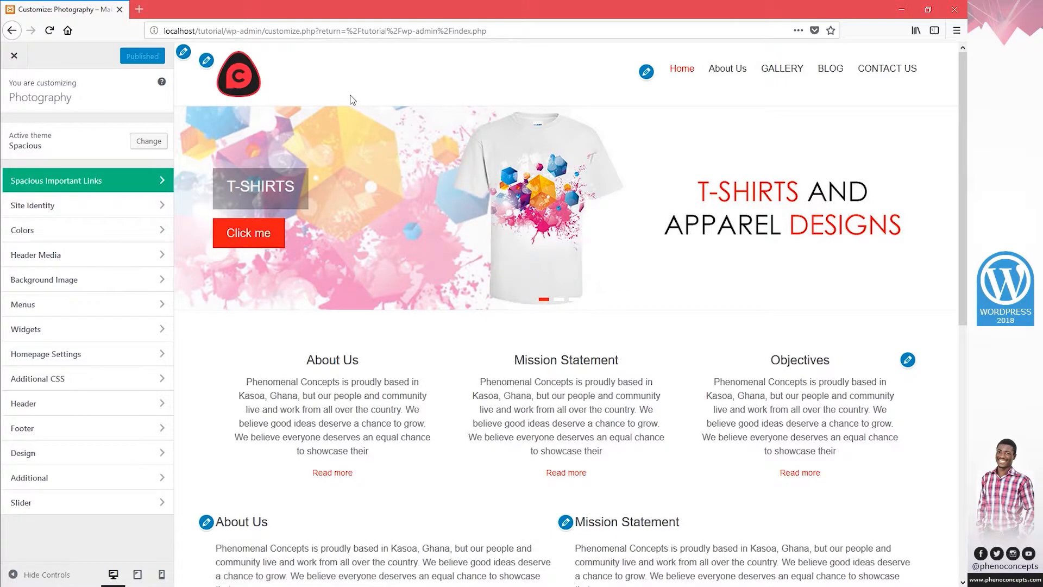
Set the Header's Show option to Show Both so the logo and header text are displayed together.
left_click(112, 207)
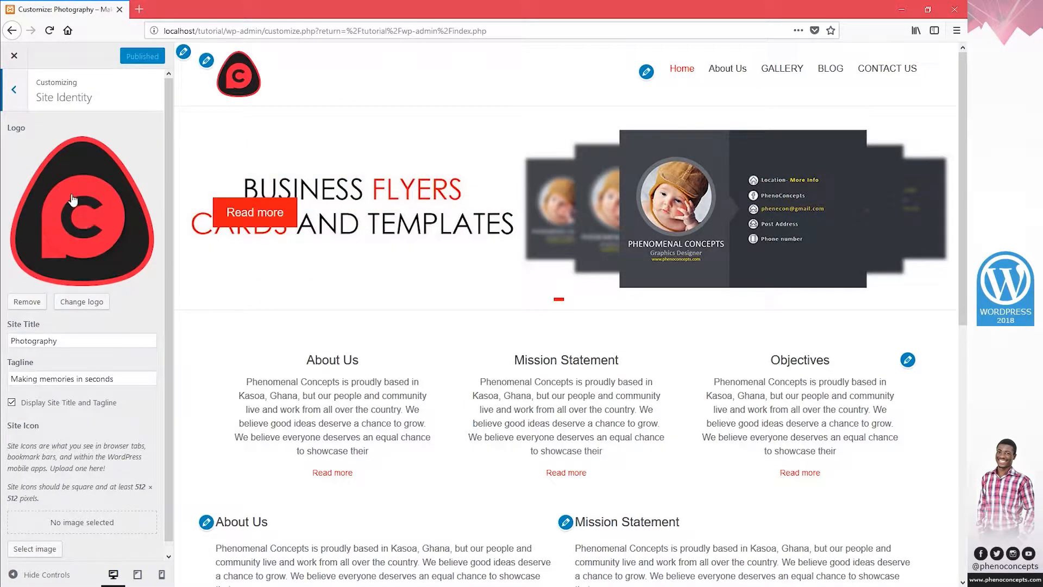
left_click(17, 92)
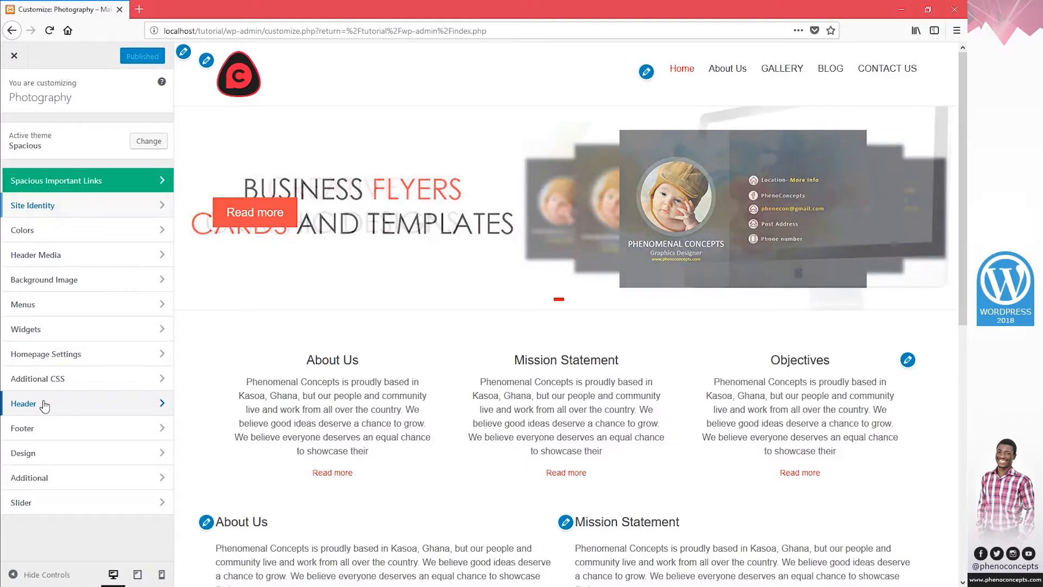
left_click(47, 400)
left_click(52, 137)
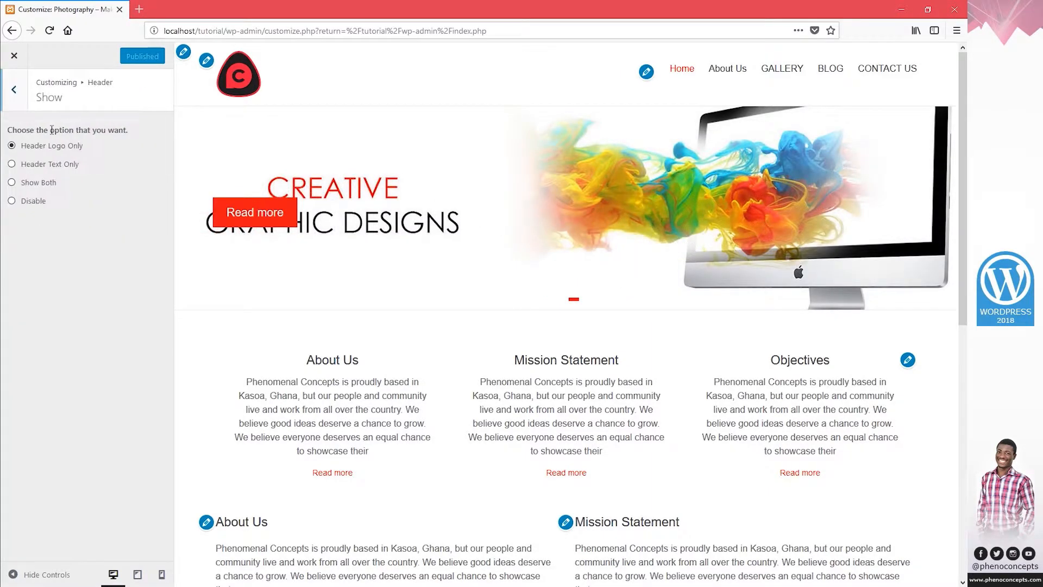
left_click(37, 166)
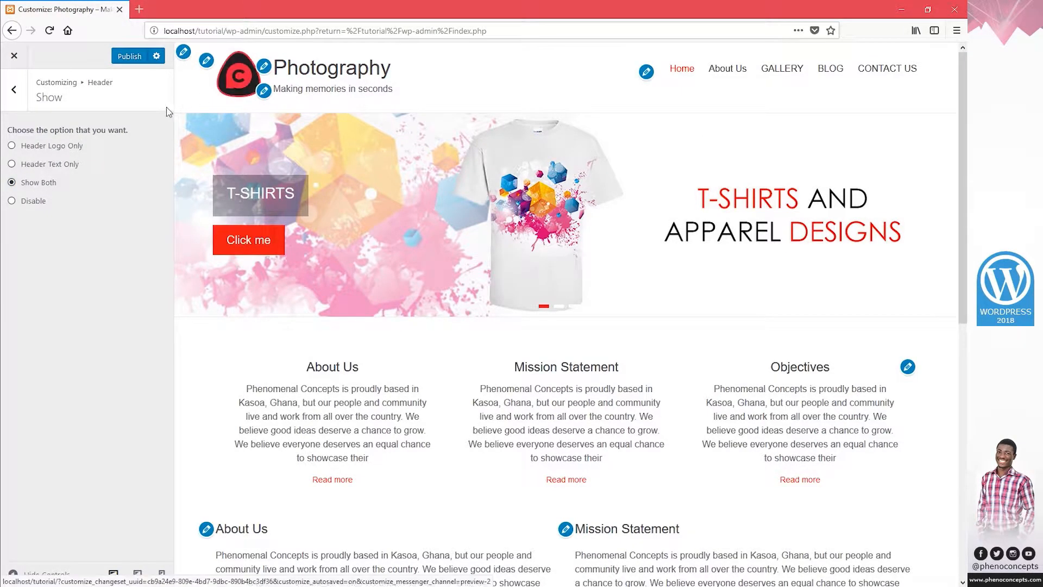
Return to the Site Identity settings and view the live Photography site in a separate browser tab to check its tab icon.
left_click(14, 92)
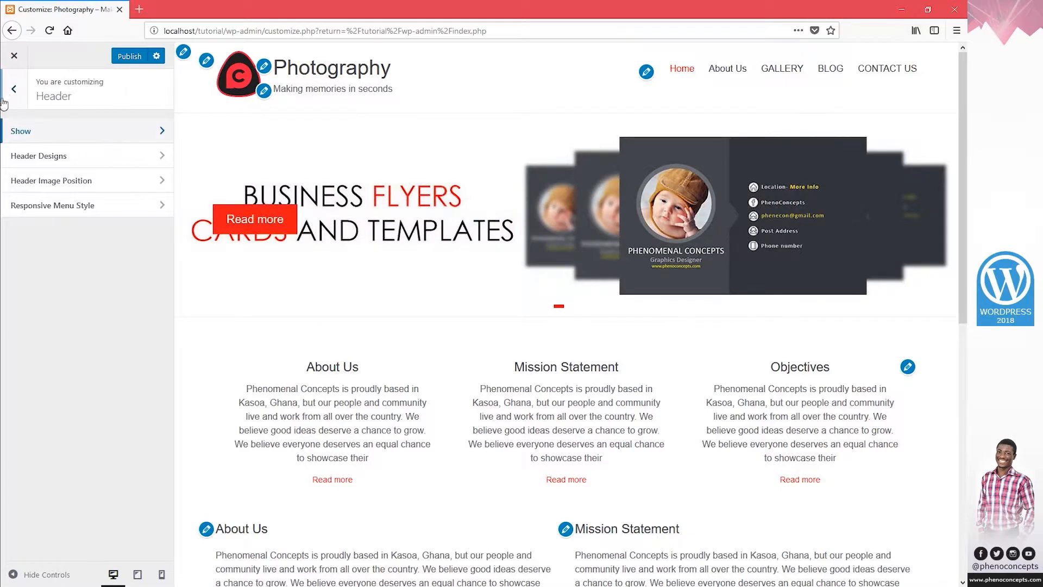
left_click(15, 91)
left_click(62, 211)
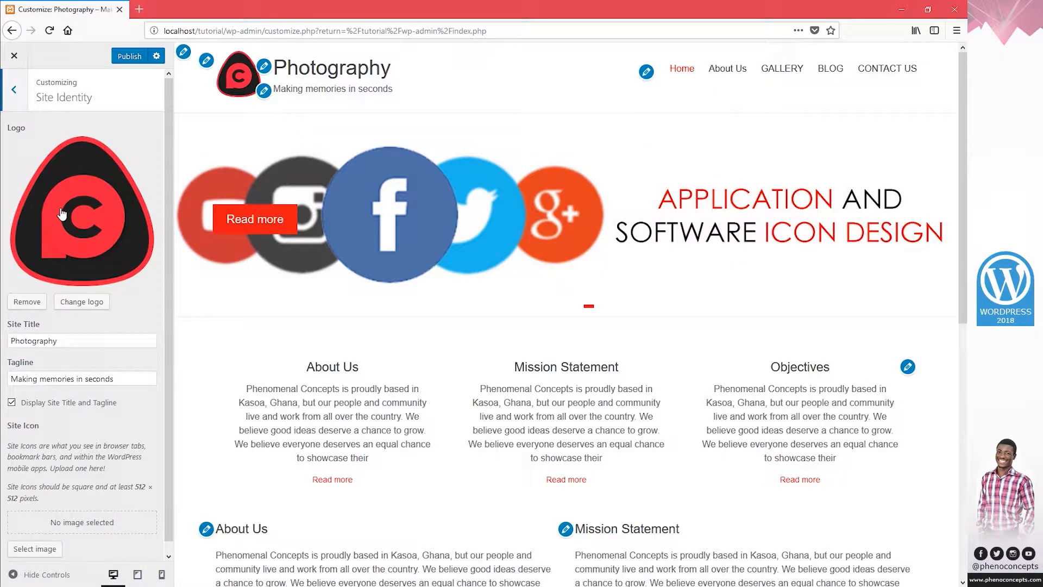
scroll(65, 217, "down", 1)
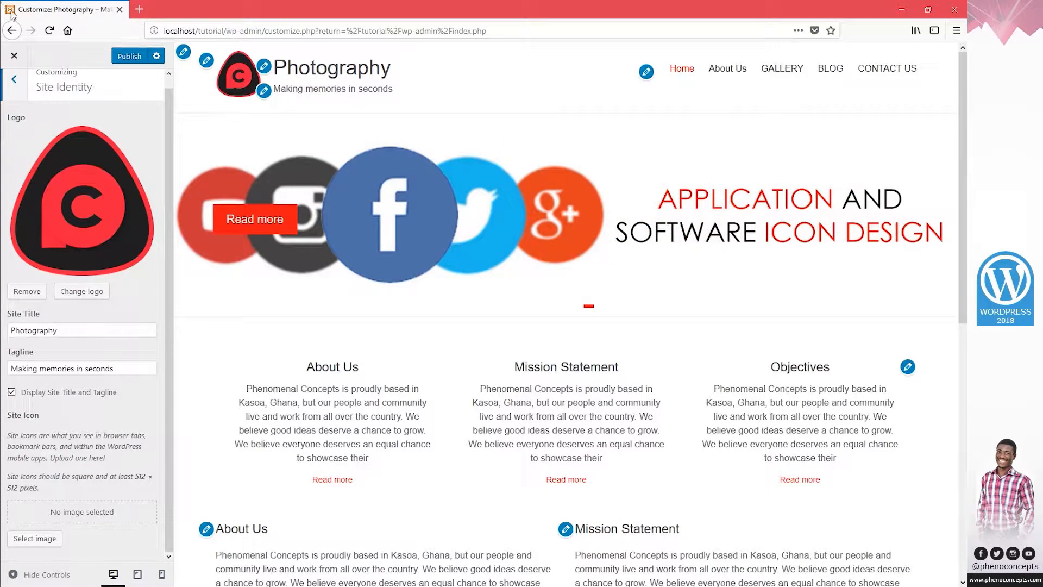
left_click(148, 8)
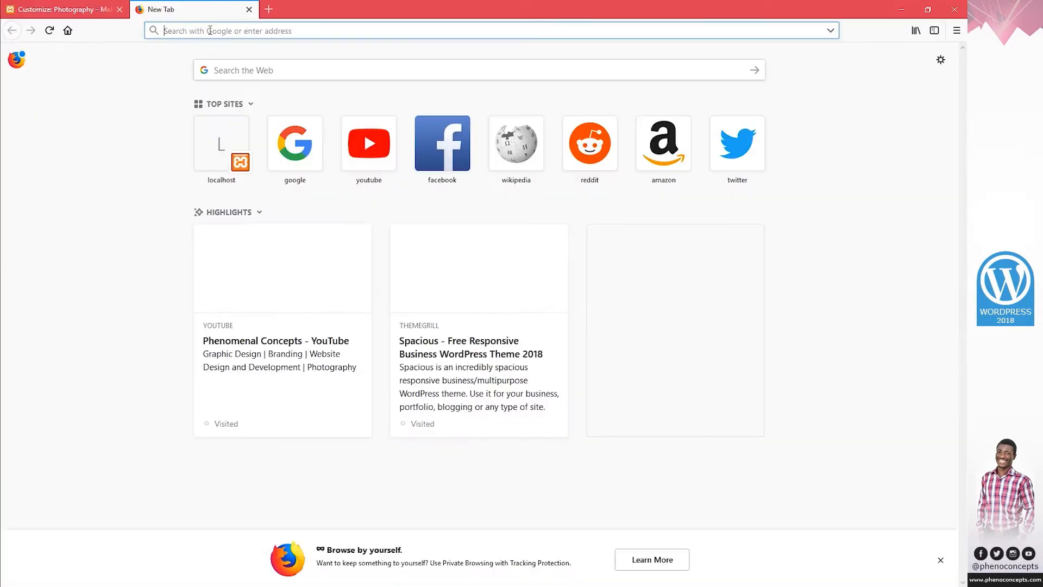
left_click(218, 139)
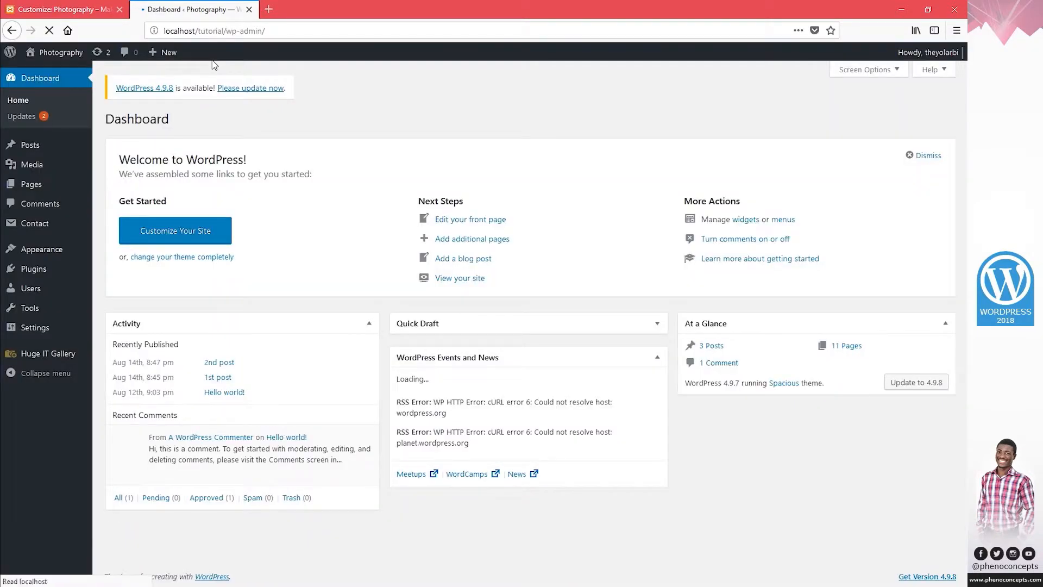
left_click(57, 56)
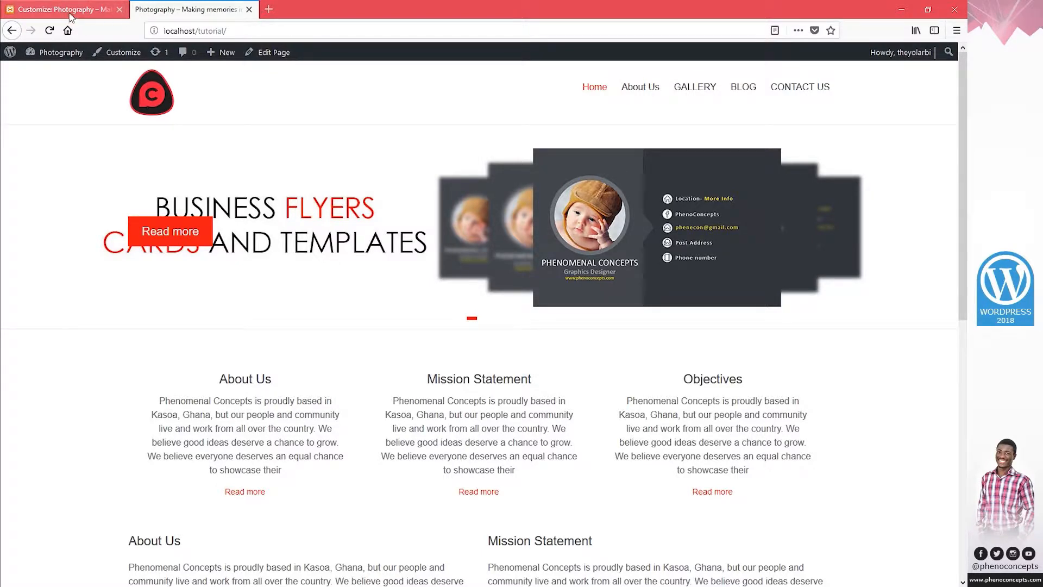
left_click(30, 13)
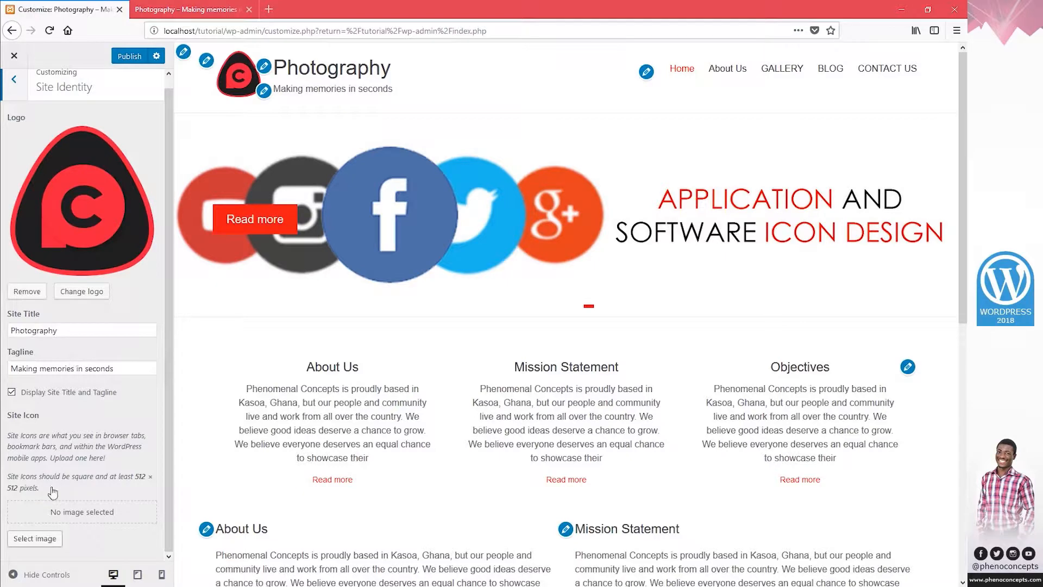
Set the Logo 2018 image from the media library as the Site Icon, skipping the crop.
left_click(37, 538)
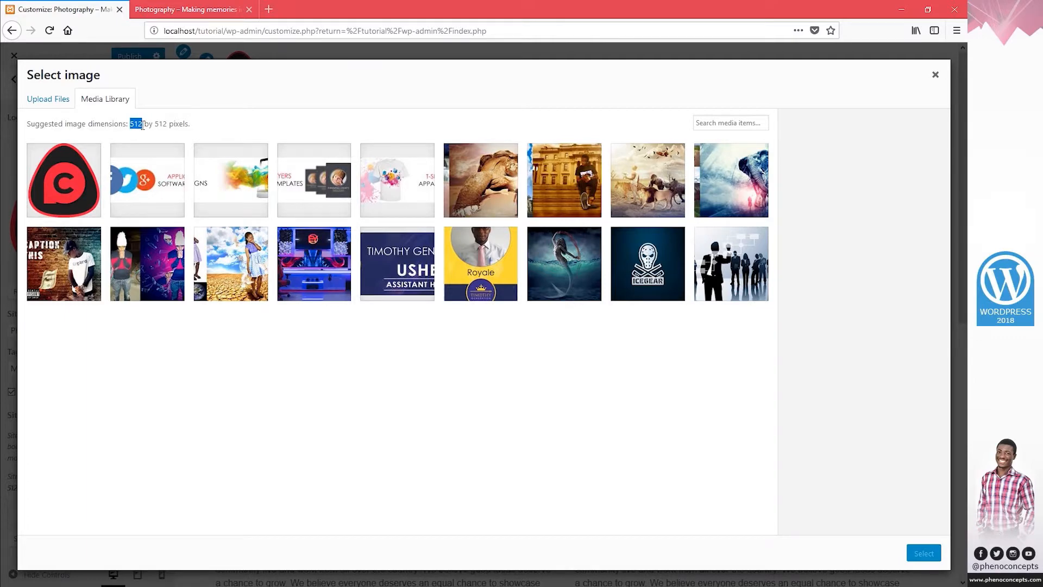
left_click(77, 194)
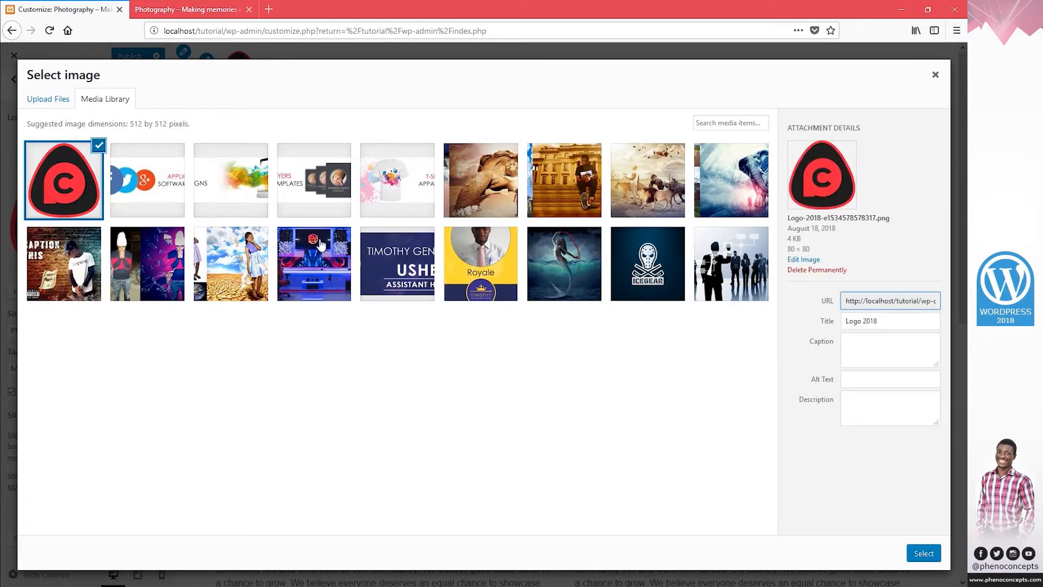
left_click(918, 550)
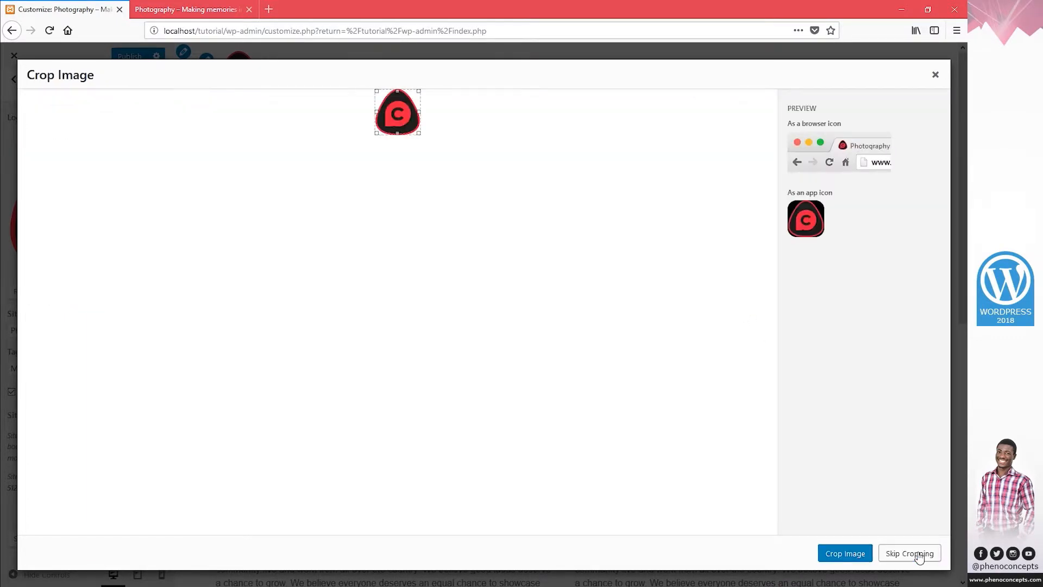
left_click(911, 554)
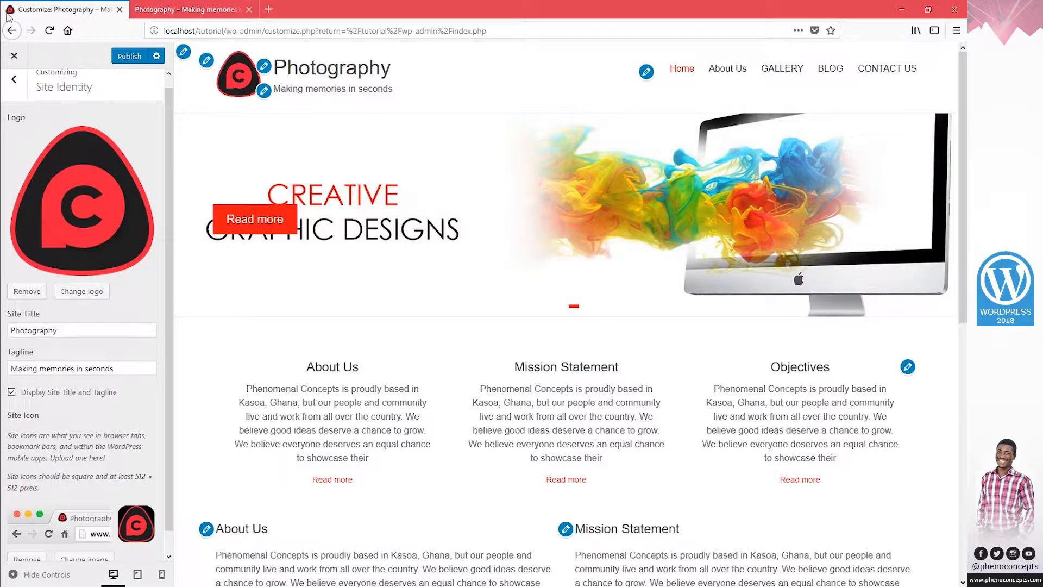
Publish the customizer changes and reload the live Photography home page in the other browser tab to check its header and tab icon.
left_click(188, 9)
left_click(159, 99)
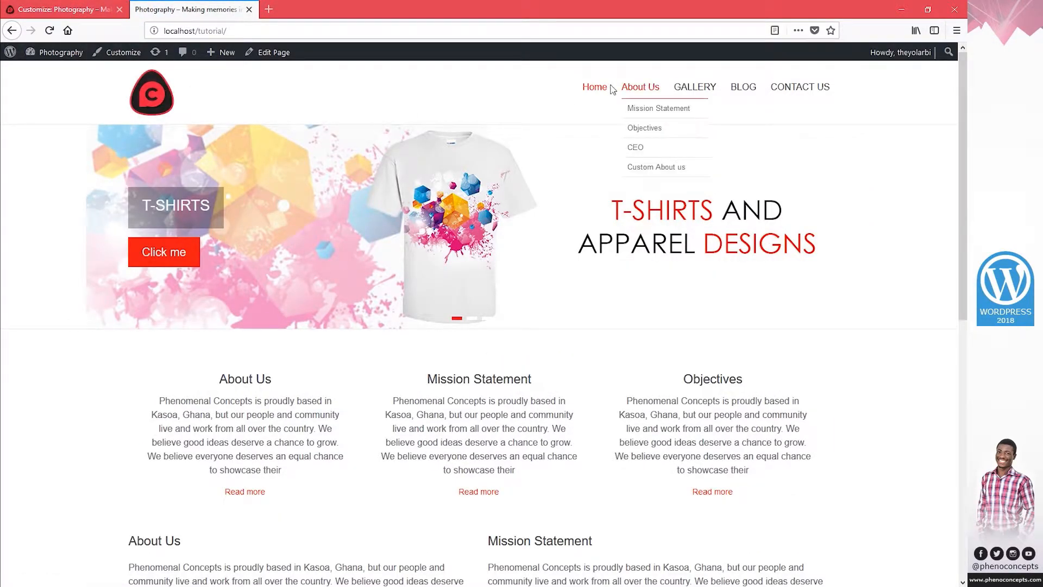
left_click(580, 90)
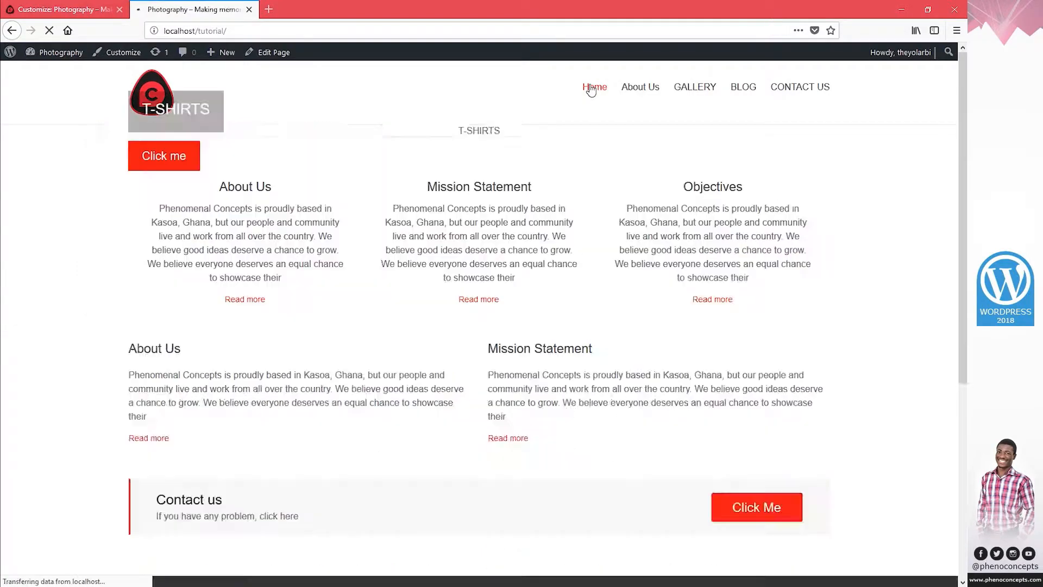
left_click(58, 4)
left_click(137, 57)
left_click(184, 9)
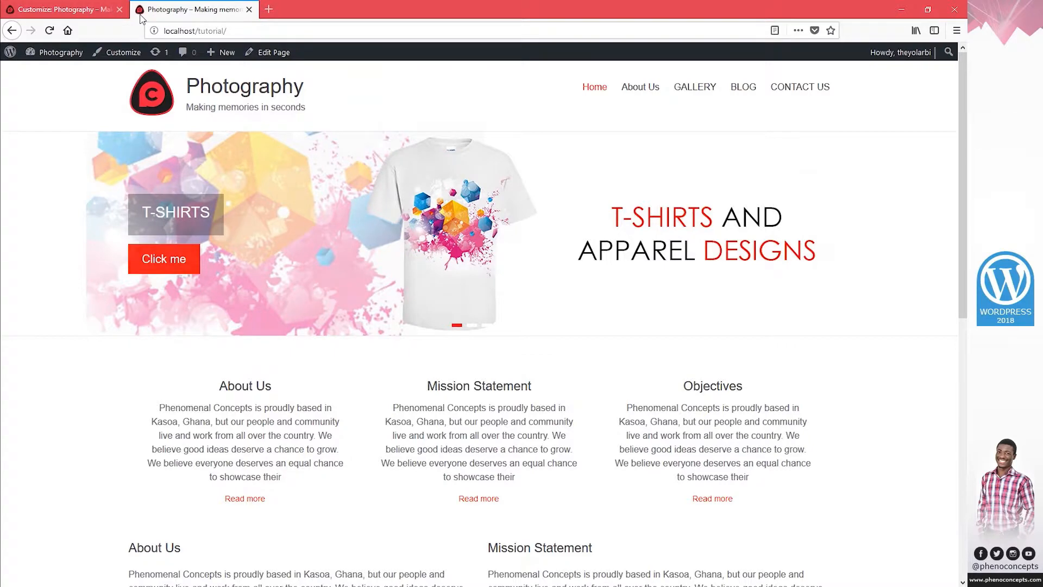
left_click(74, 7)
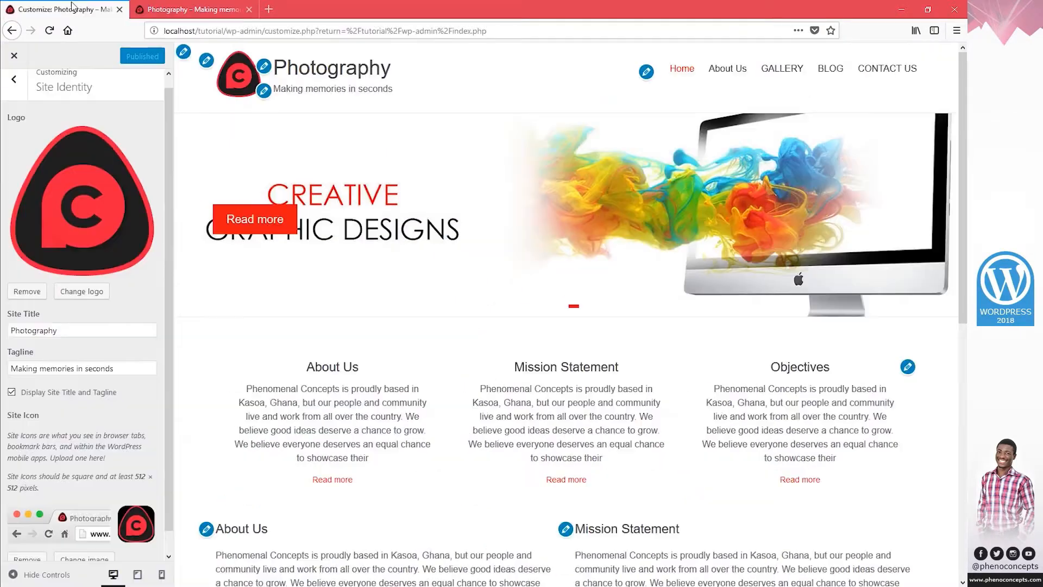
Try the red #dd3333 as the Header Text Color in the Colors settings and restore the default color.
scroll(63, 160, "down", 1)
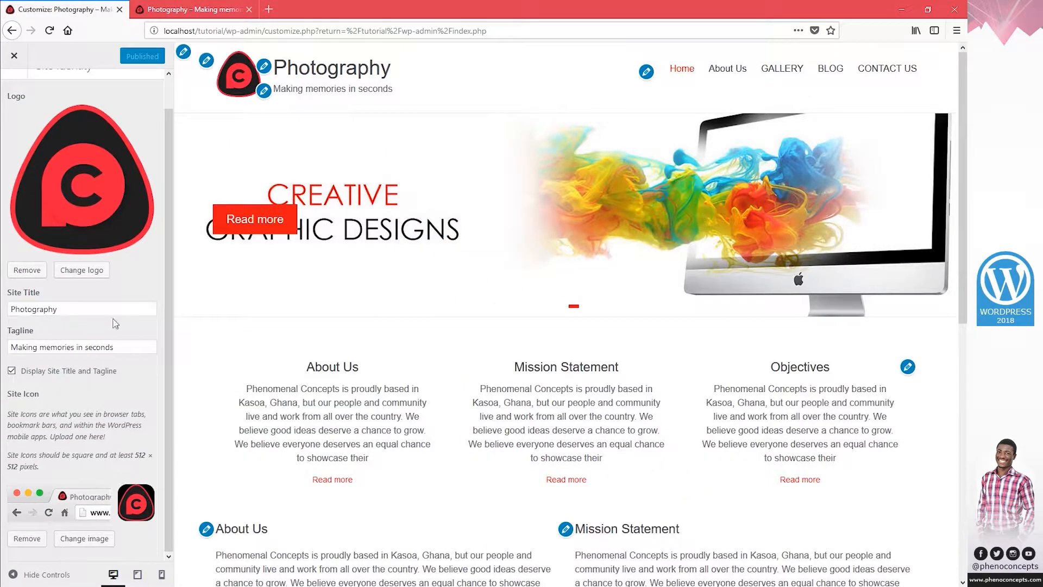
scroll(64, 160, "up", 1)
left_click(13, 92)
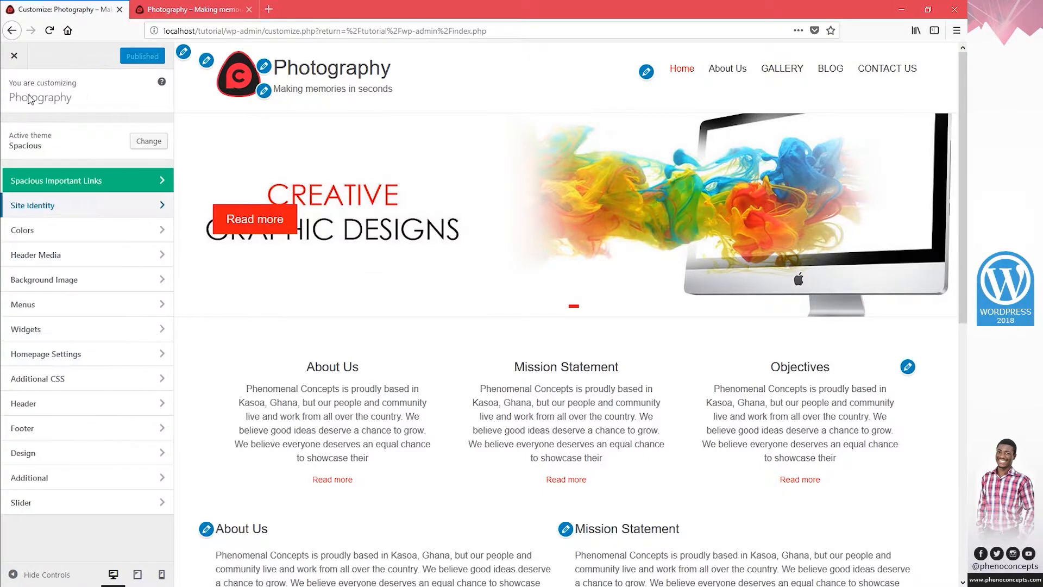
left_click(39, 231)
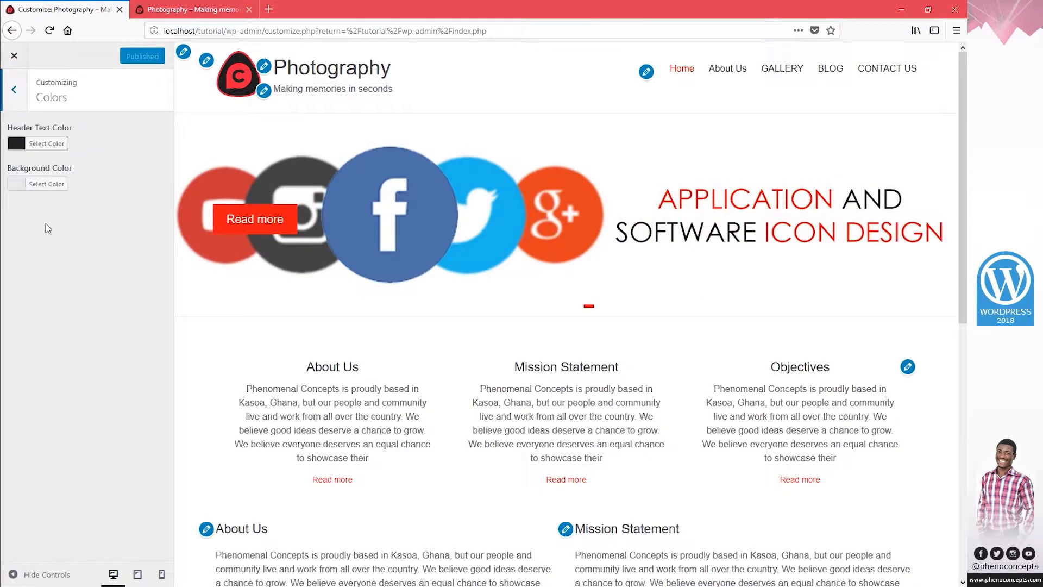
left_click_drag(17, 128, 68, 127)
left_click(46, 127)
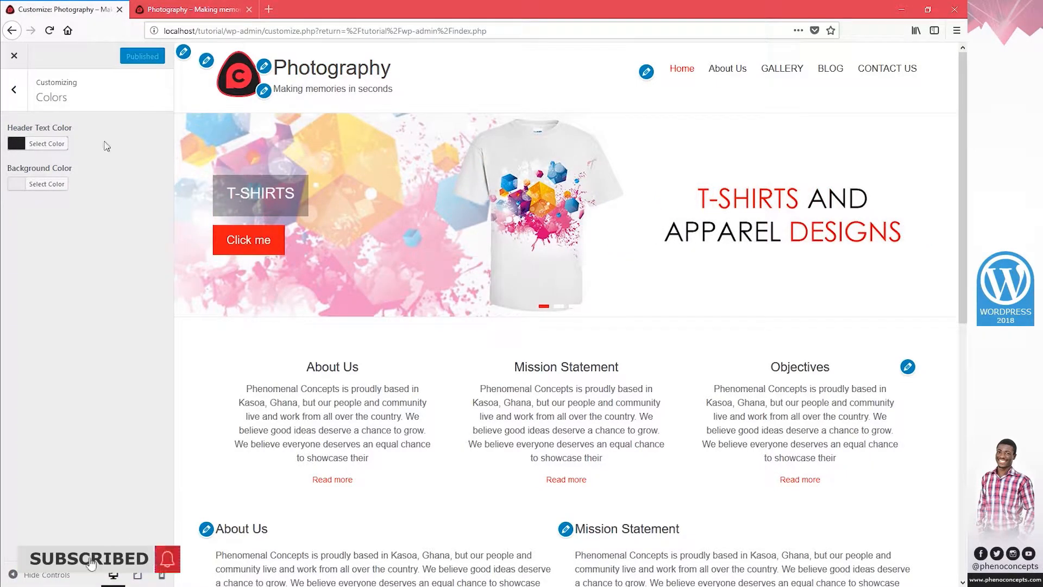
left_click(47, 143)
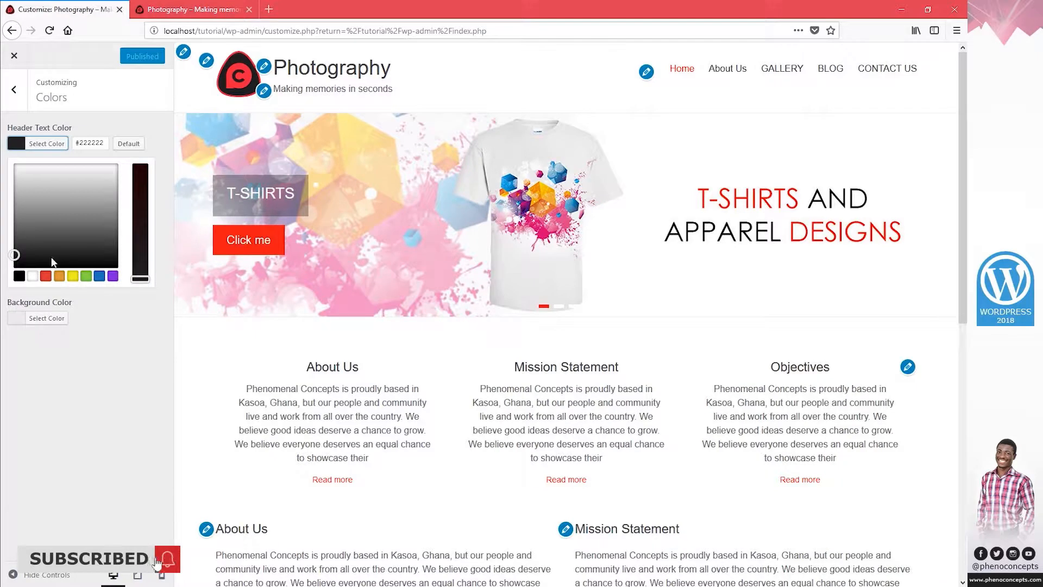
left_click(45, 277)
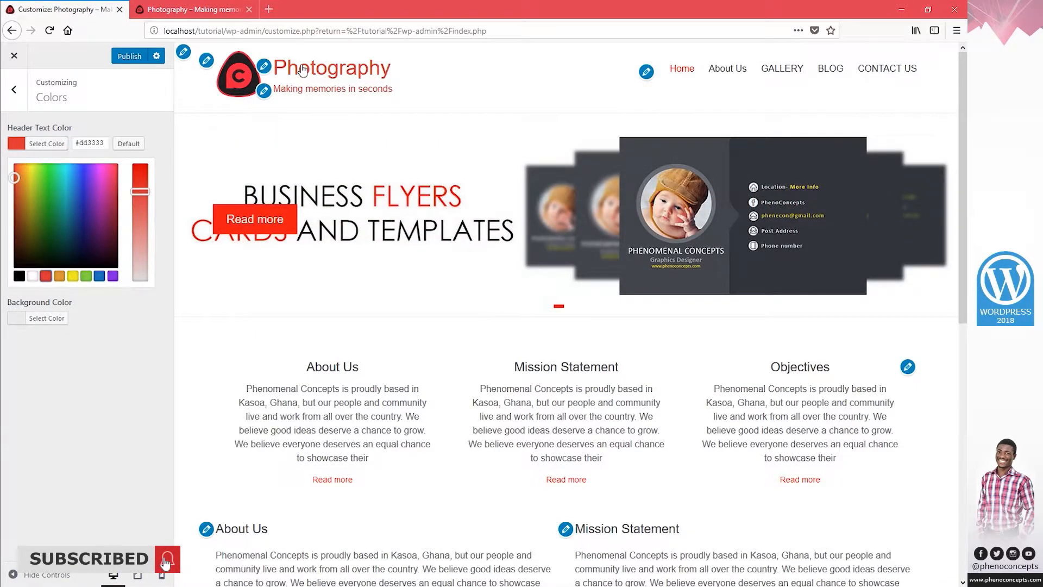
left_click(129, 143)
left_click(9, 97)
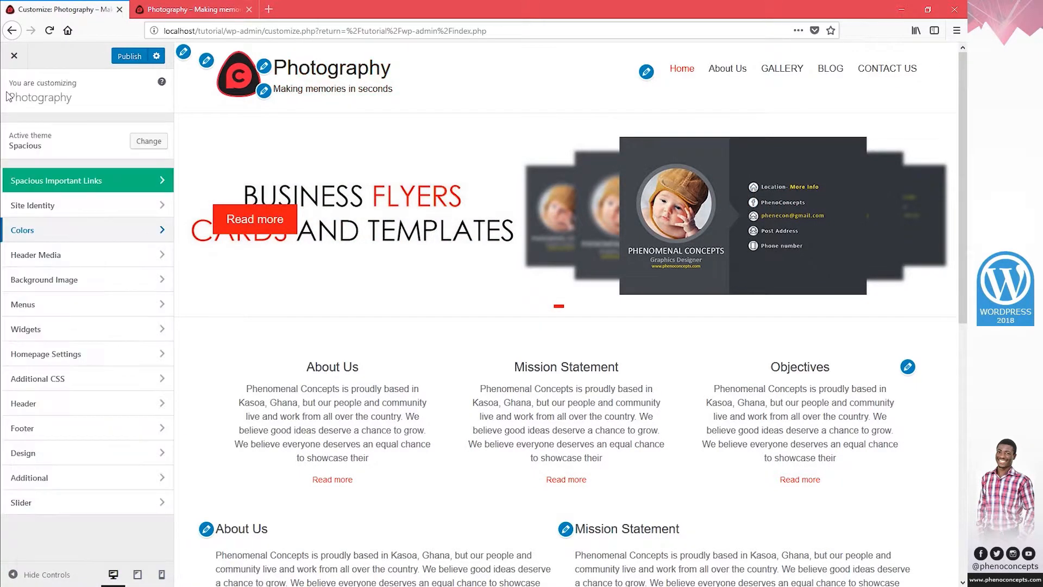
Set Buniess-Card-Size-Template.jpg from the media library as a cropped header image in the Header Media settings.
left_click(55, 263)
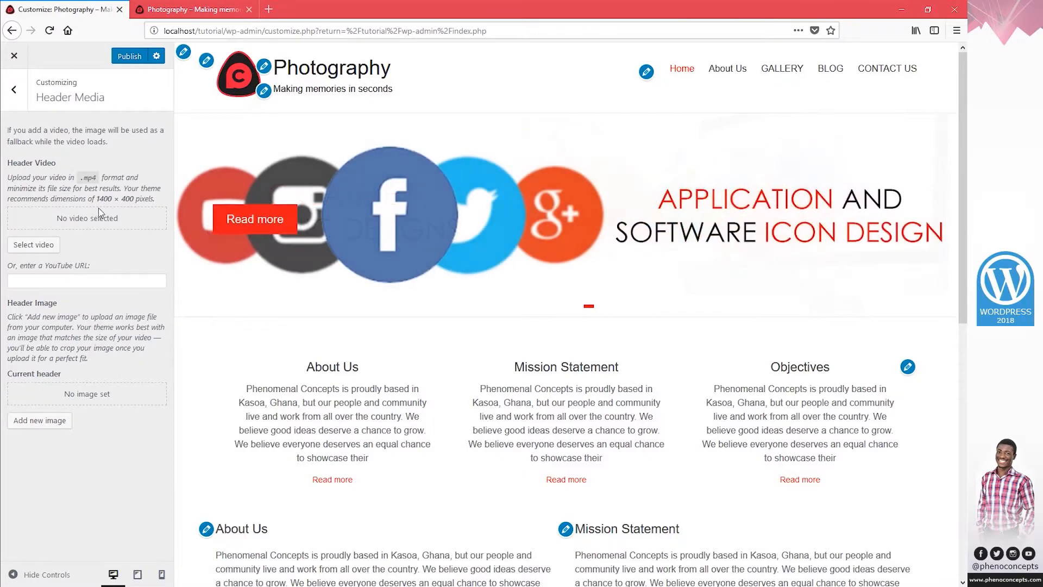
left_click_drag(100, 197, 126, 198)
left_click(132, 198)
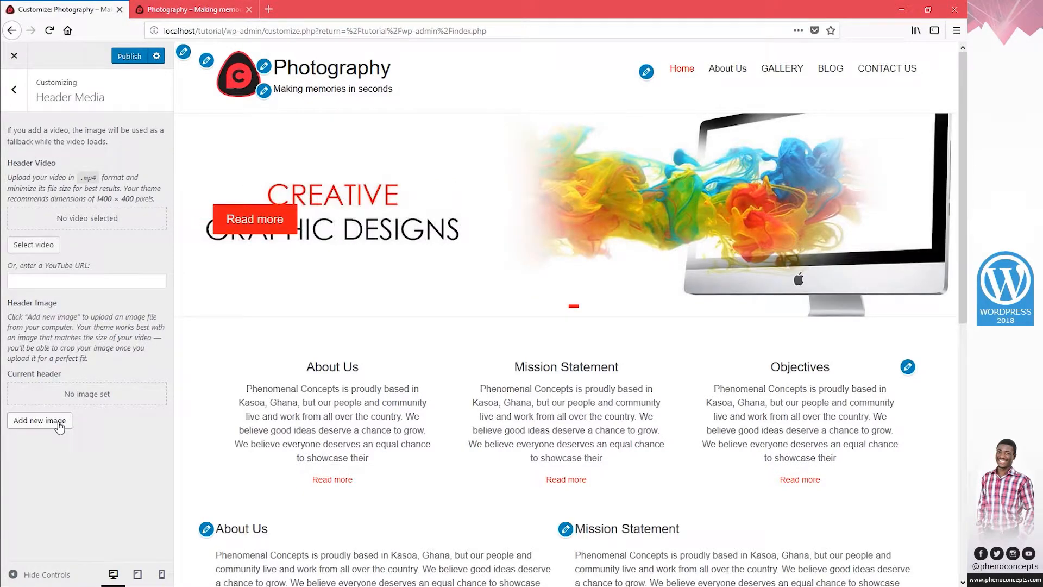
left_click(58, 422)
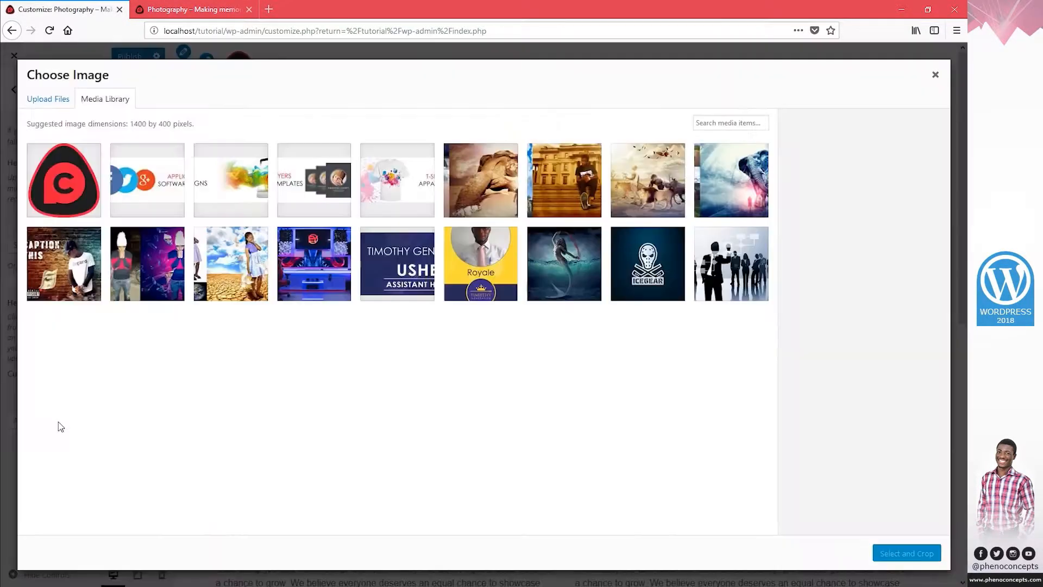
left_click(429, 245)
left_click(329, 263)
left_click(398, 260)
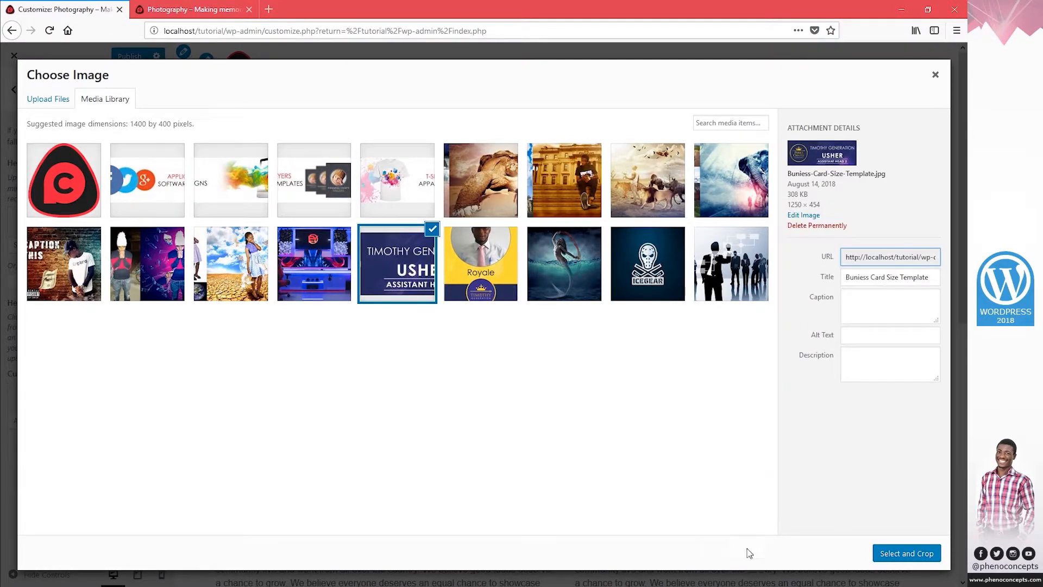
left_click(888, 553)
left_click(844, 554)
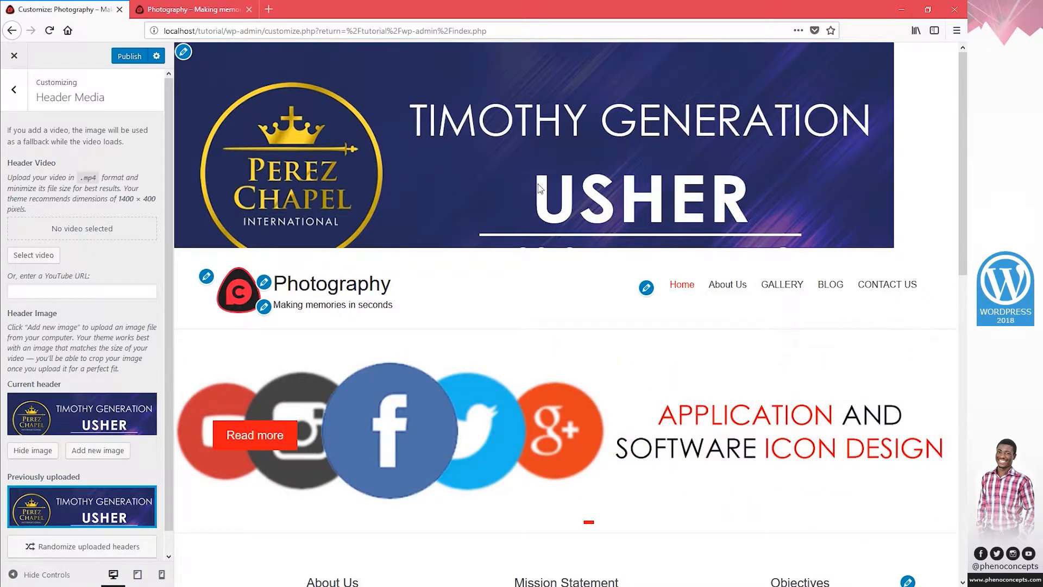
Preview the header image on the About Us and GALLERY pages, and remove it from the header and the previously uploaded images.
left_click(720, 284)
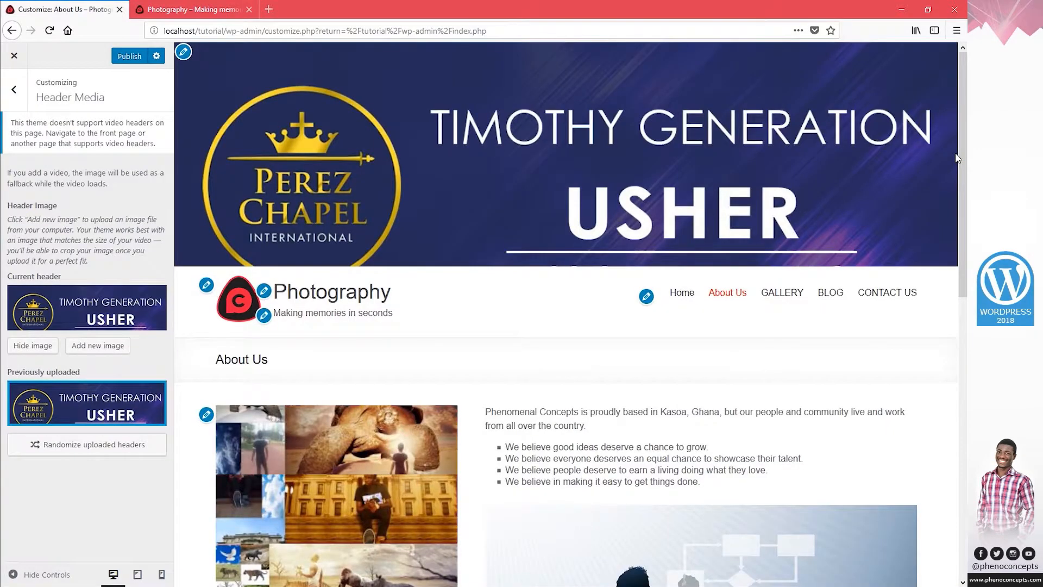
left_click(793, 294)
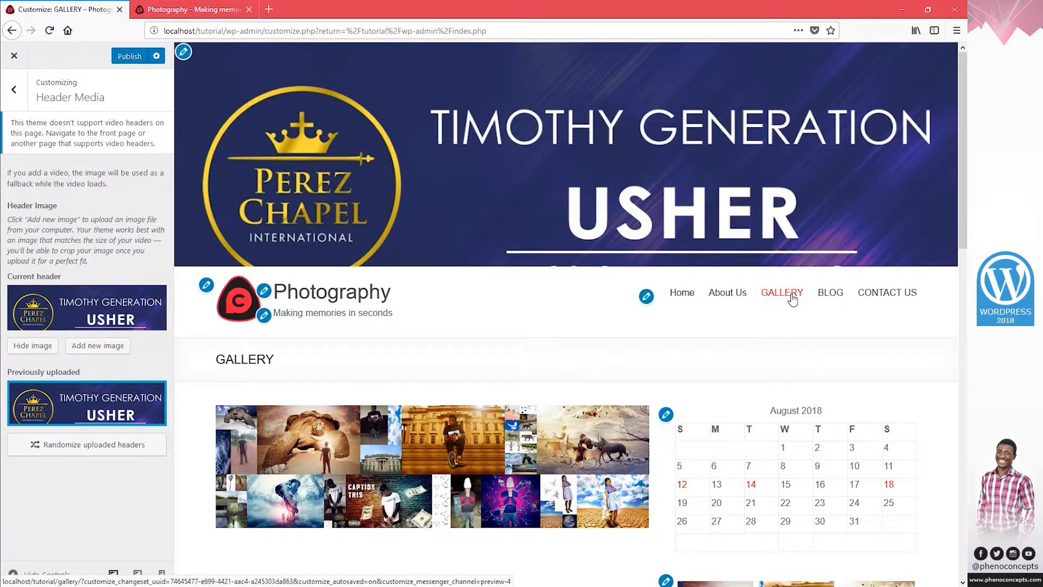
left_click(37, 346)
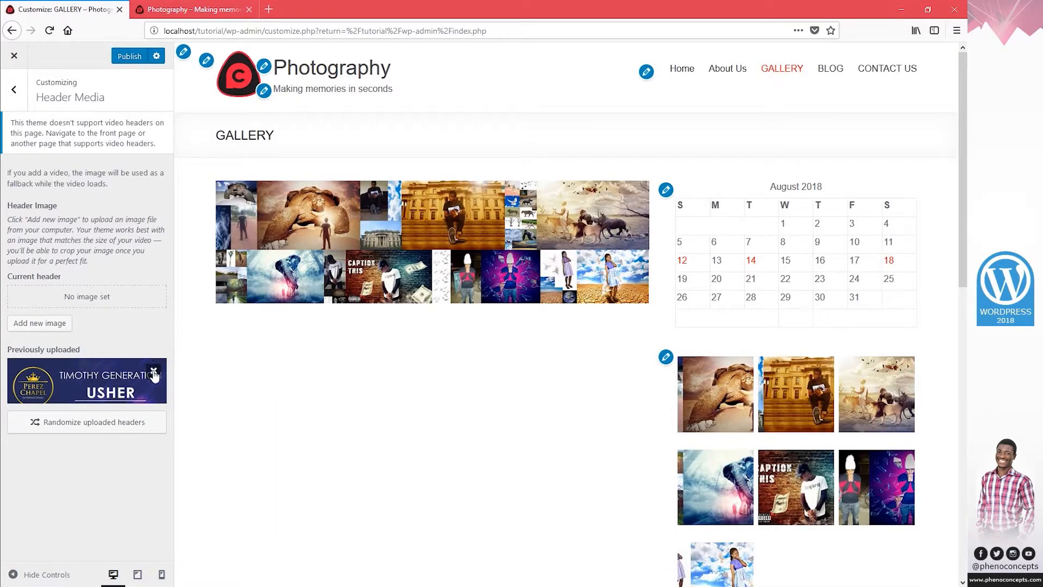
left_click(155, 371)
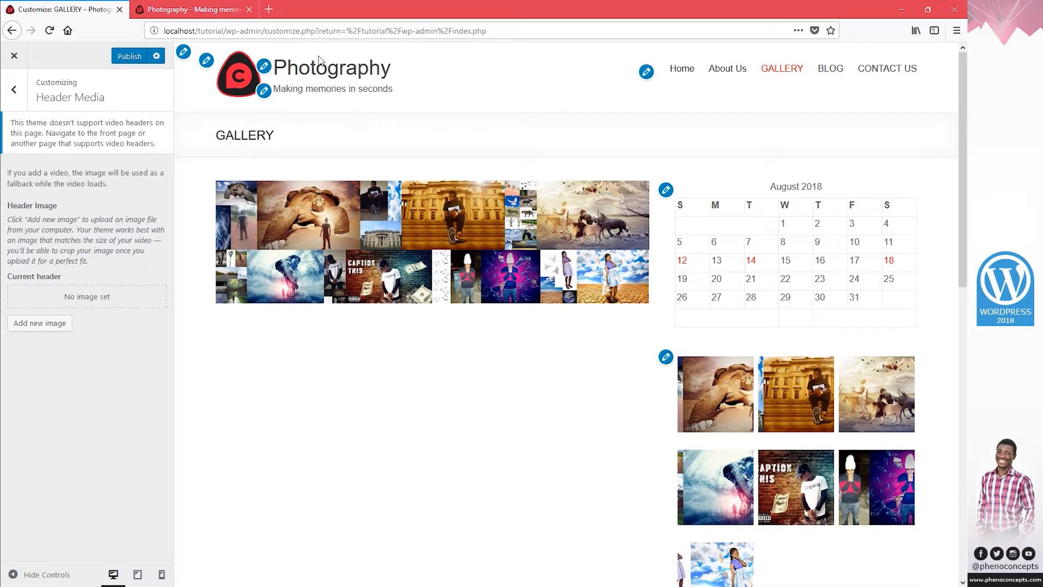
Set the desert-and-sky collage of the girl in a blue dress as the Background Image and publish the change.
left_click(15, 88)
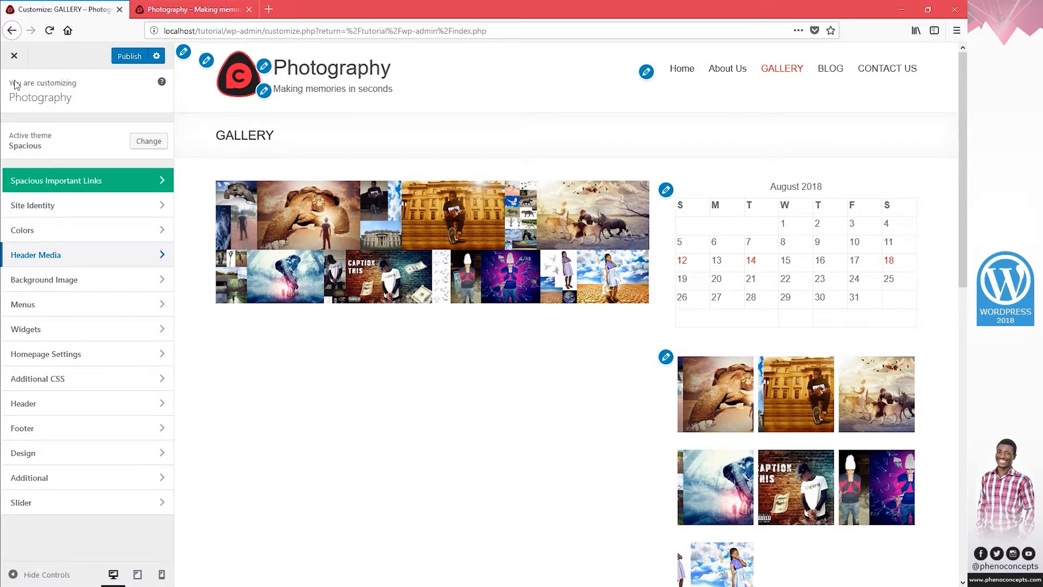
left_click(92, 285)
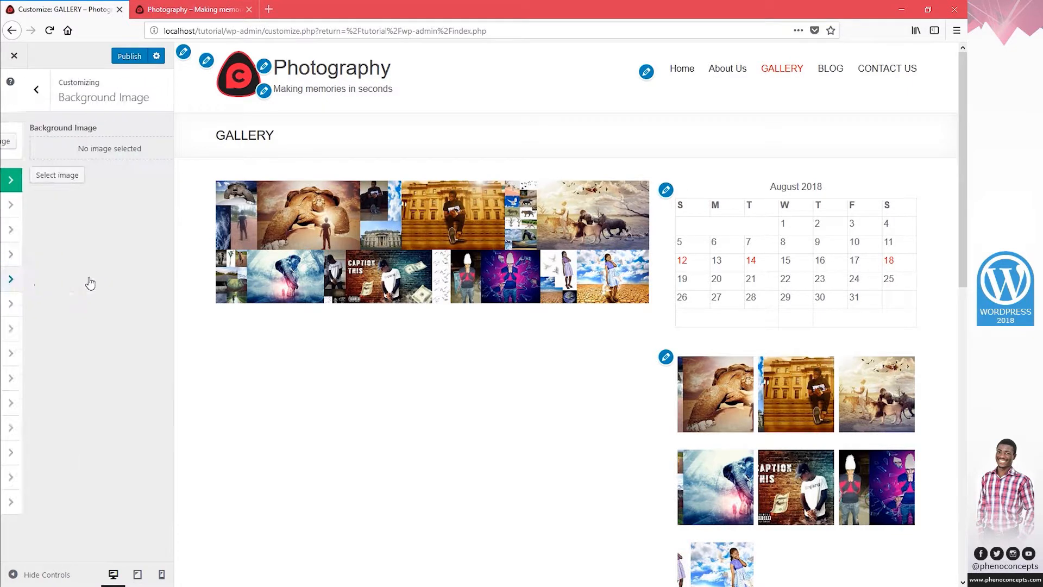
left_click(197, 9)
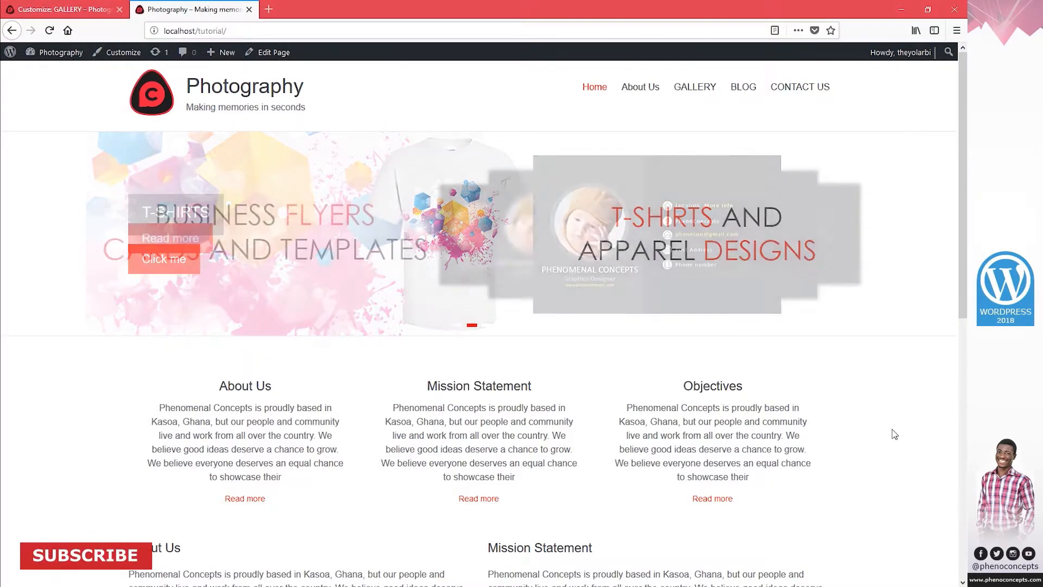
scroll(389, 484, "down", 5)
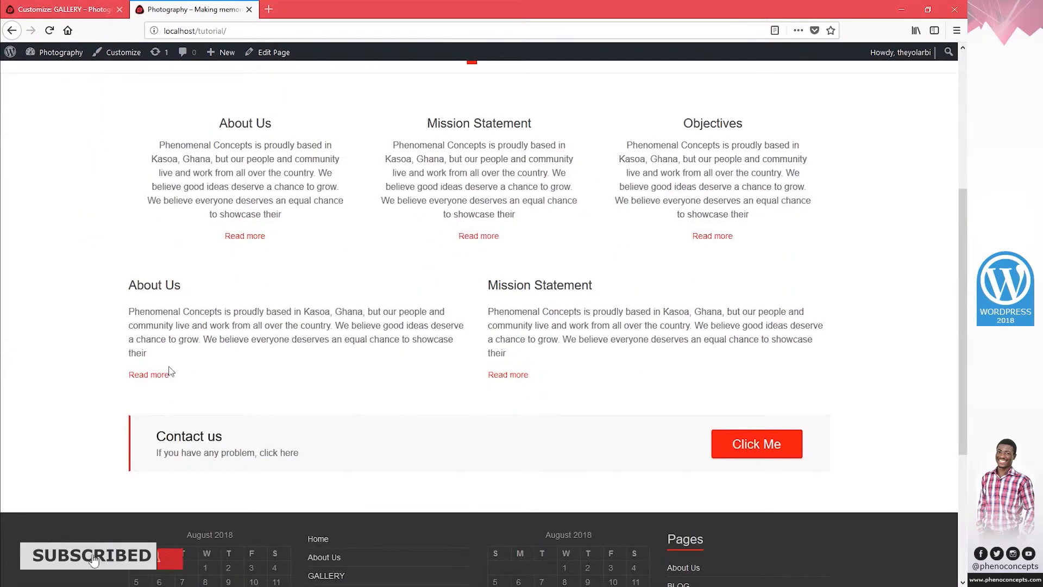
scroll(194, 347, "up", 5)
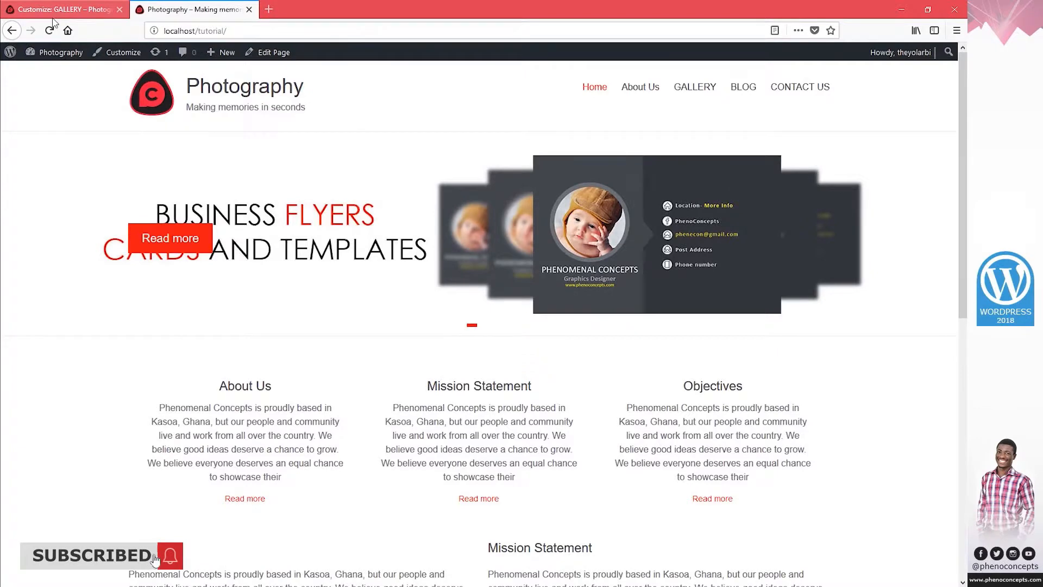
left_click(53, 11)
left_click(39, 175)
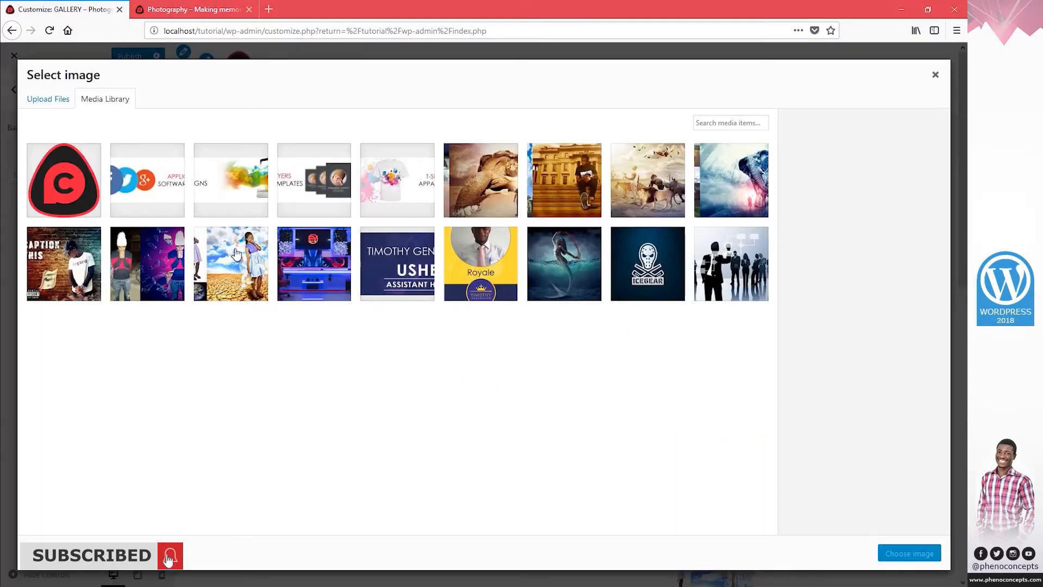
left_click(244, 277)
left_click(905, 559)
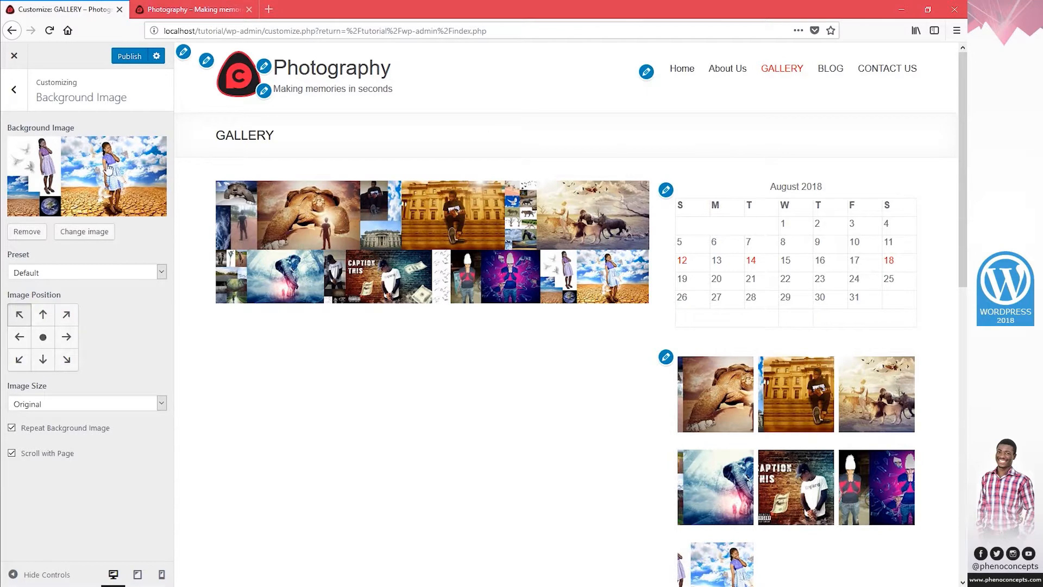
left_click(120, 58)
Try the boxed 978px Site Layout, look over the GALLERY page's background, and restore the wide layout with content width of 1218px.
left_click(21, 93)
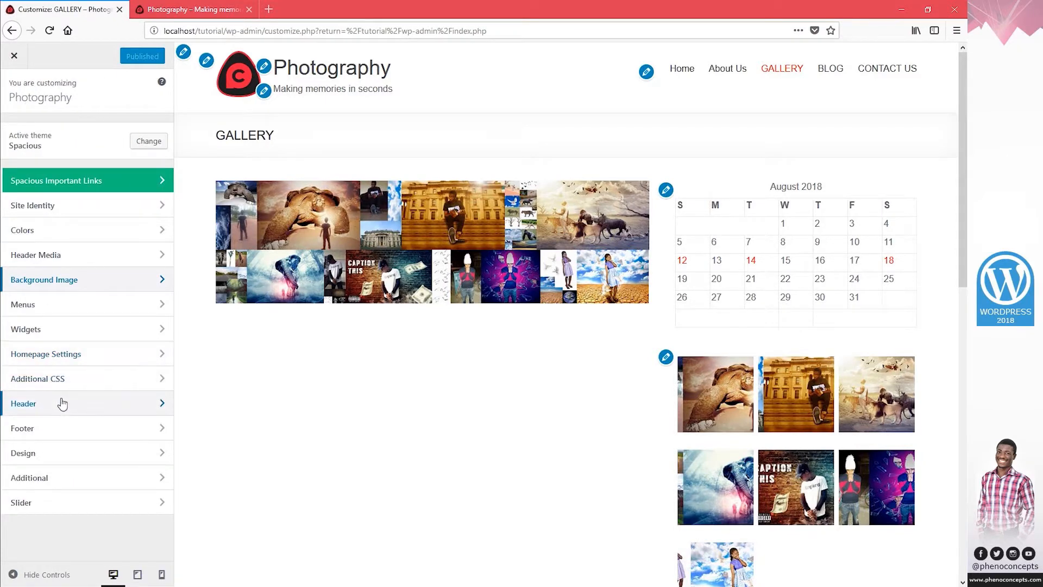
left_click(51, 461)
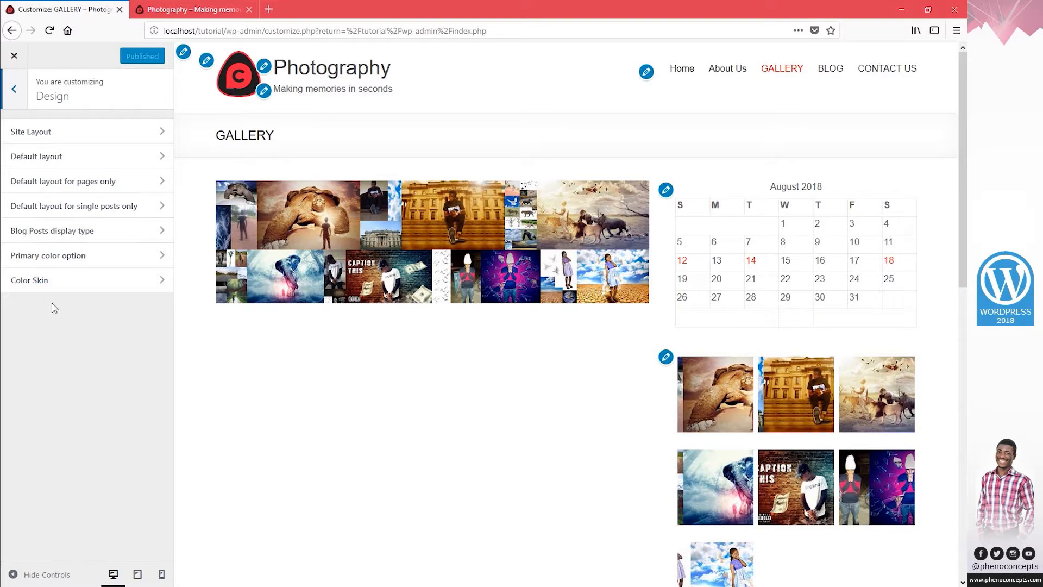
left_click(48, 141)
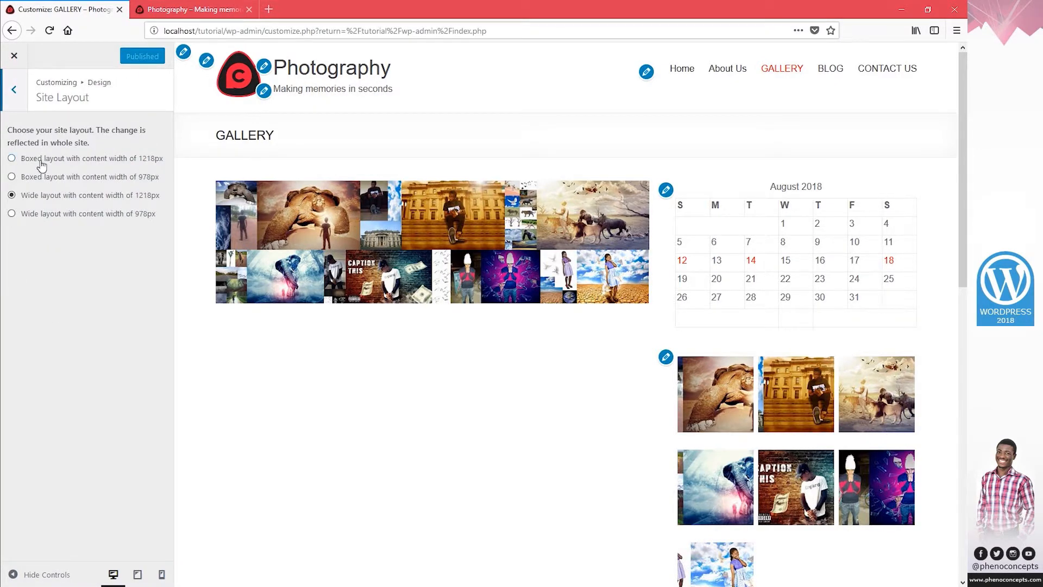
left_click(37, 180)
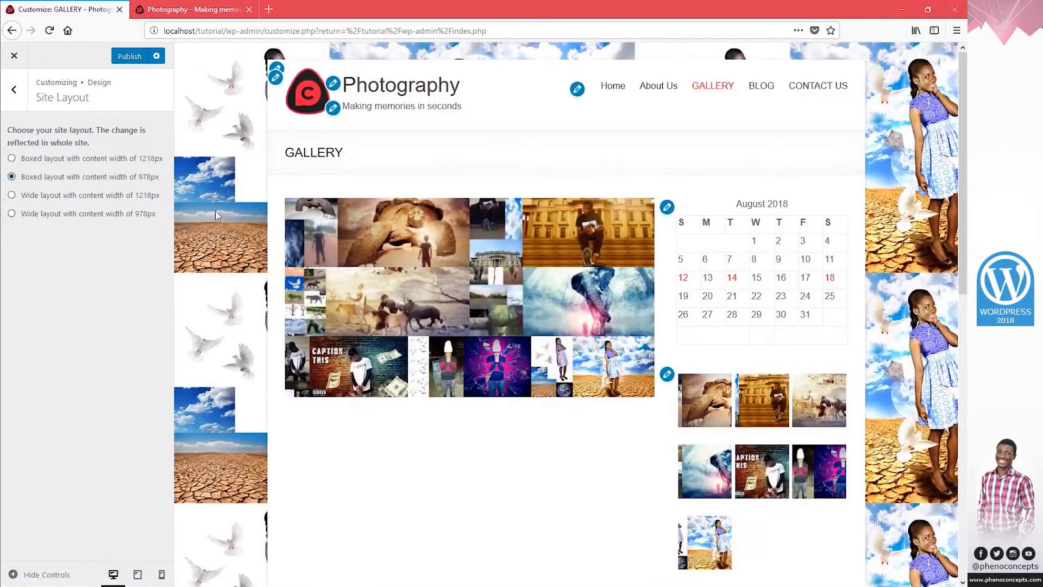
scroll(240, 277, "down", 4)
scroll(224, 367, "down", 4)
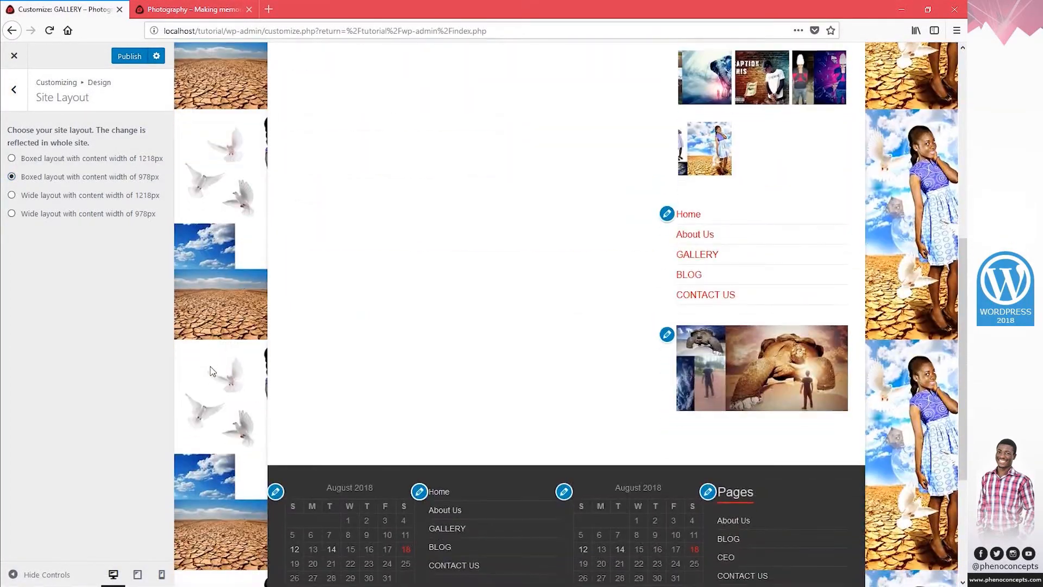
scroll(209, 397, "up", 8)
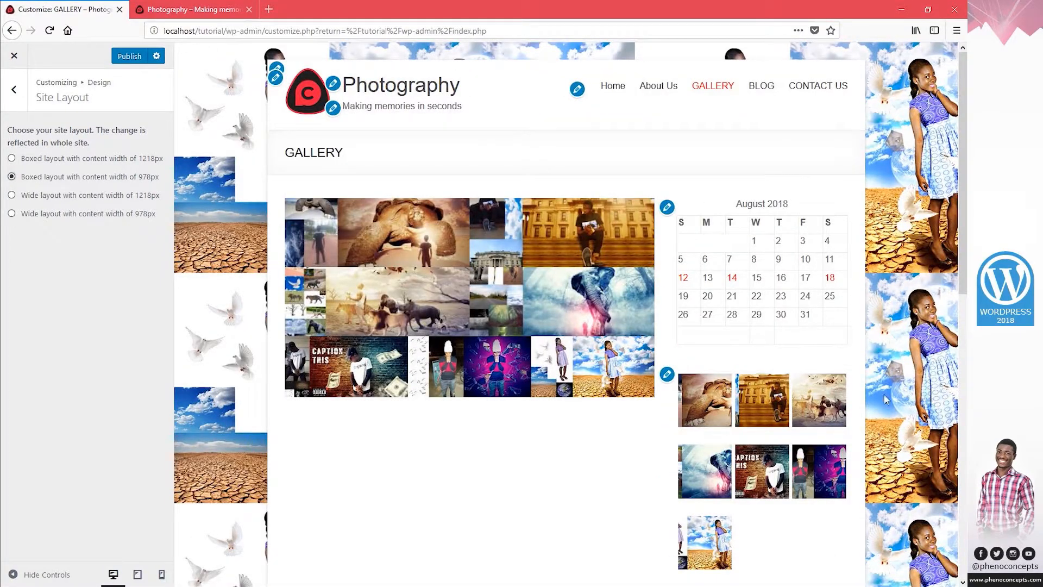
scroll(230, 345, "down", 10)
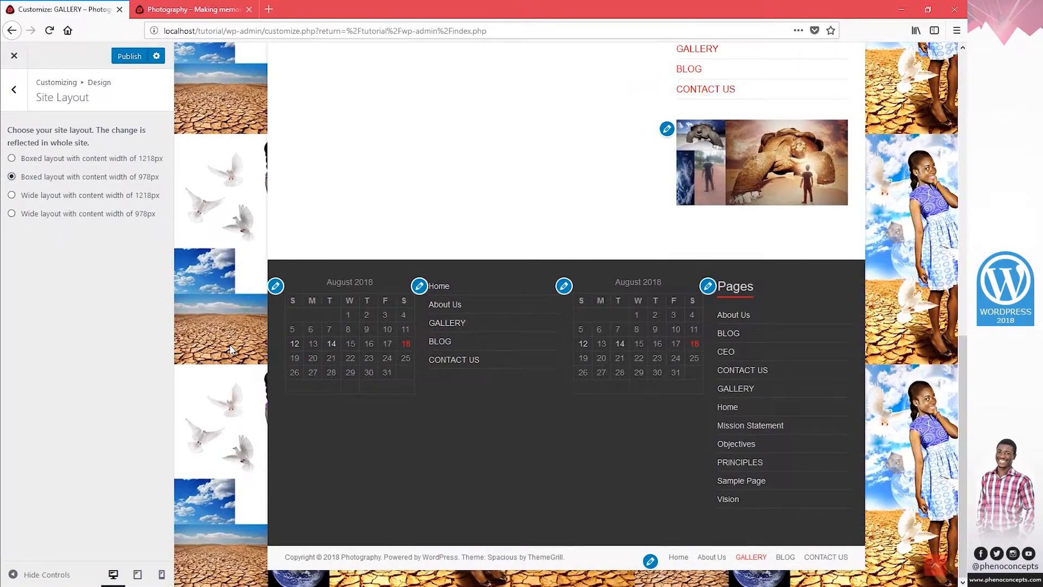
left_click(86, 197)
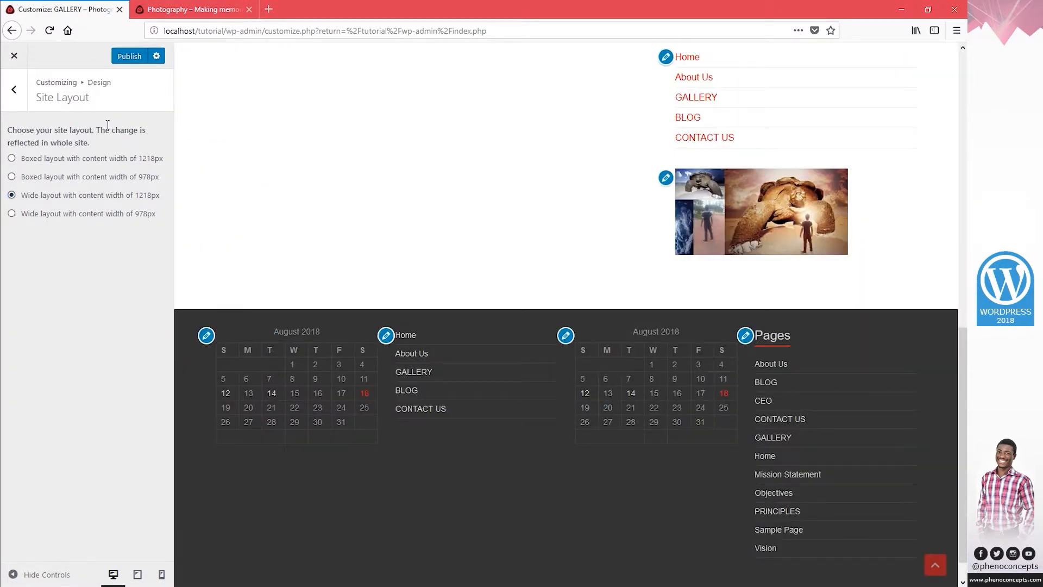
Leave the Site Layout settings and remove the site's Background Image.
left_click(14, 89)
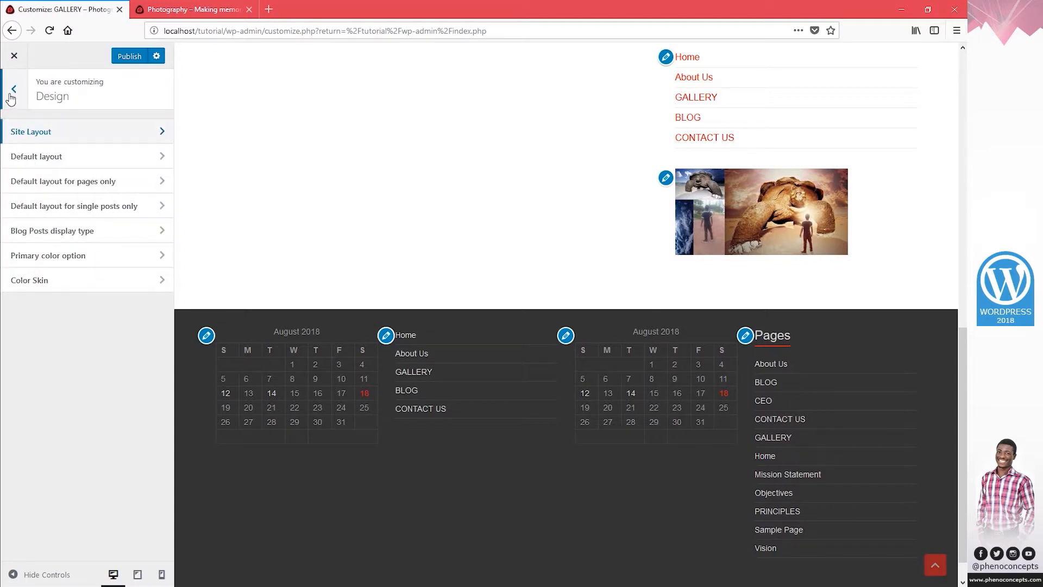
left_click(14, 90)
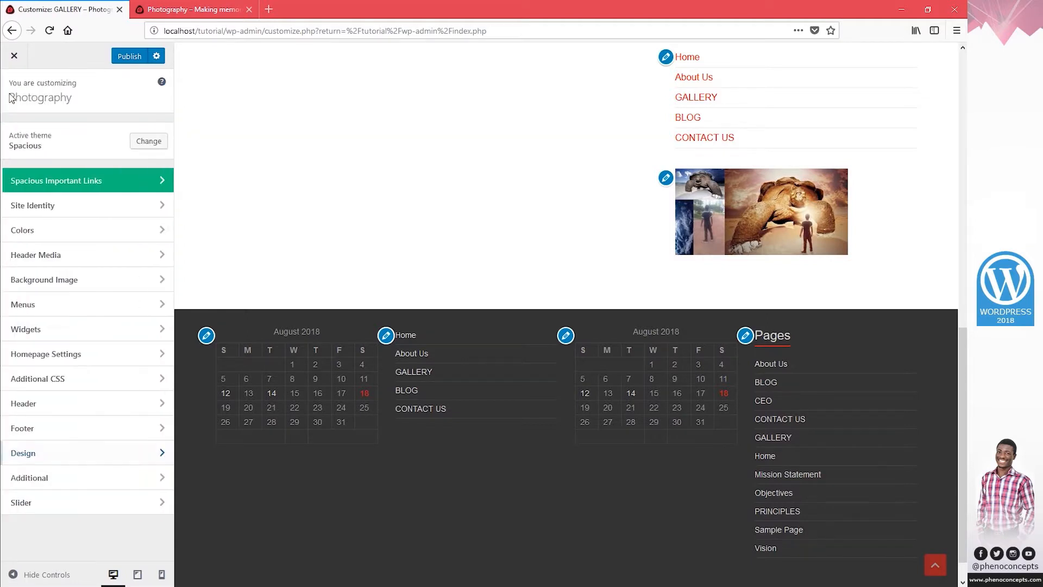
left_click(77, 280)
left_click(22, 231)
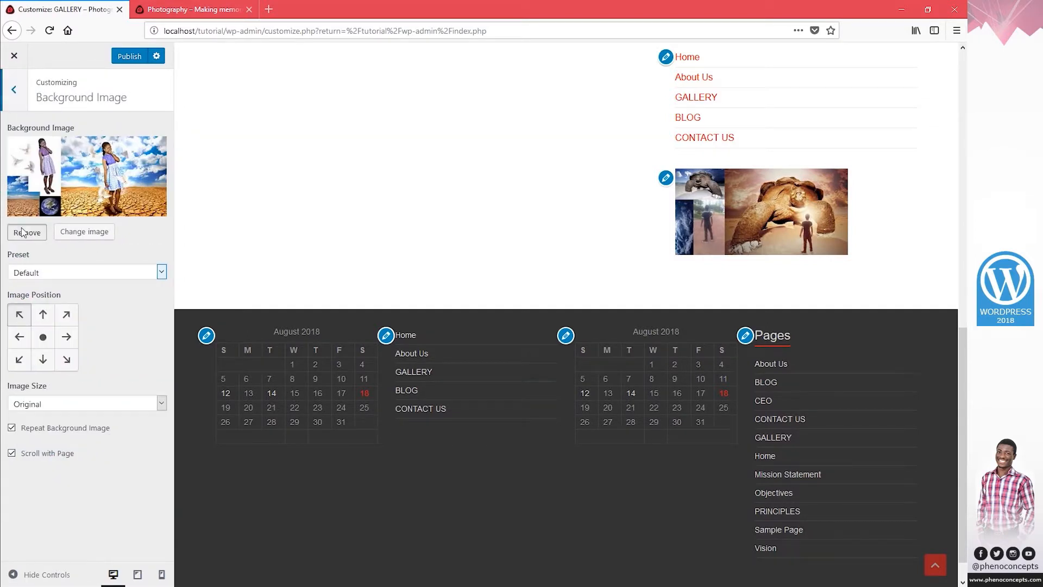
left_click(14, 90)
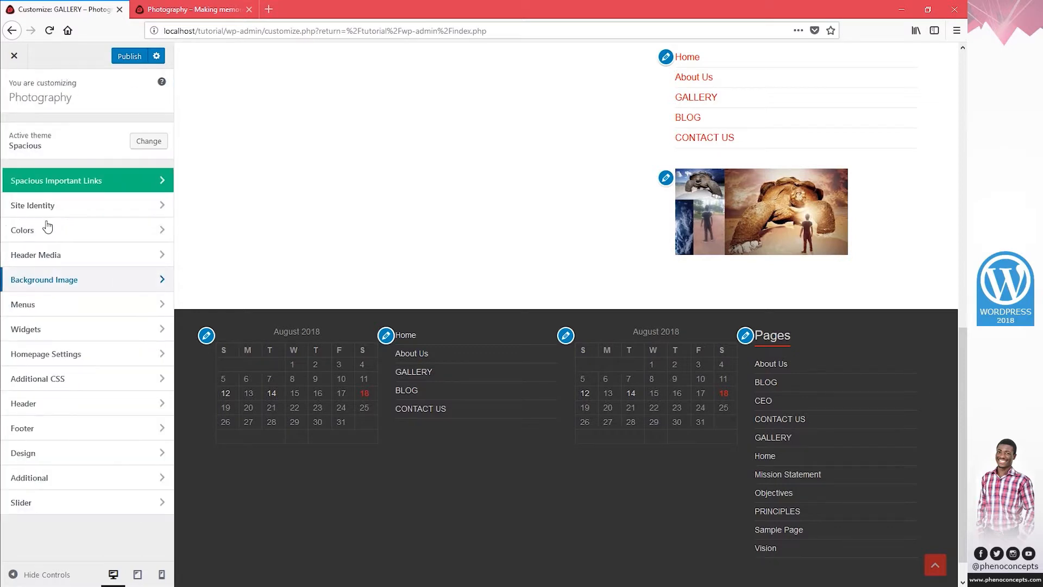
Examine the footer menu in the customizer's Menus settings and compare it with the Menus page in the dashboard.
left_click(101, 307)
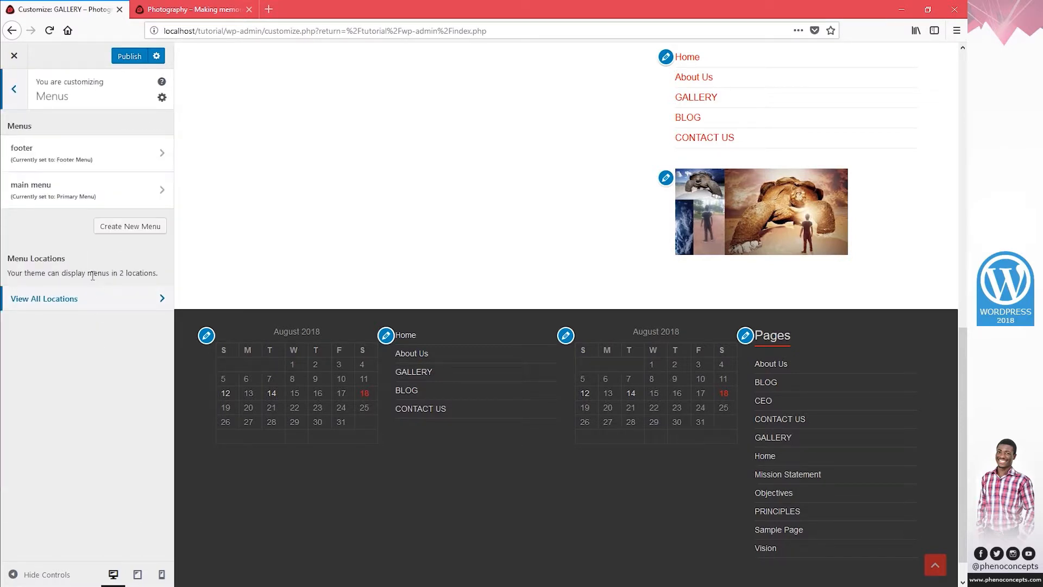
left_click(90, 160)
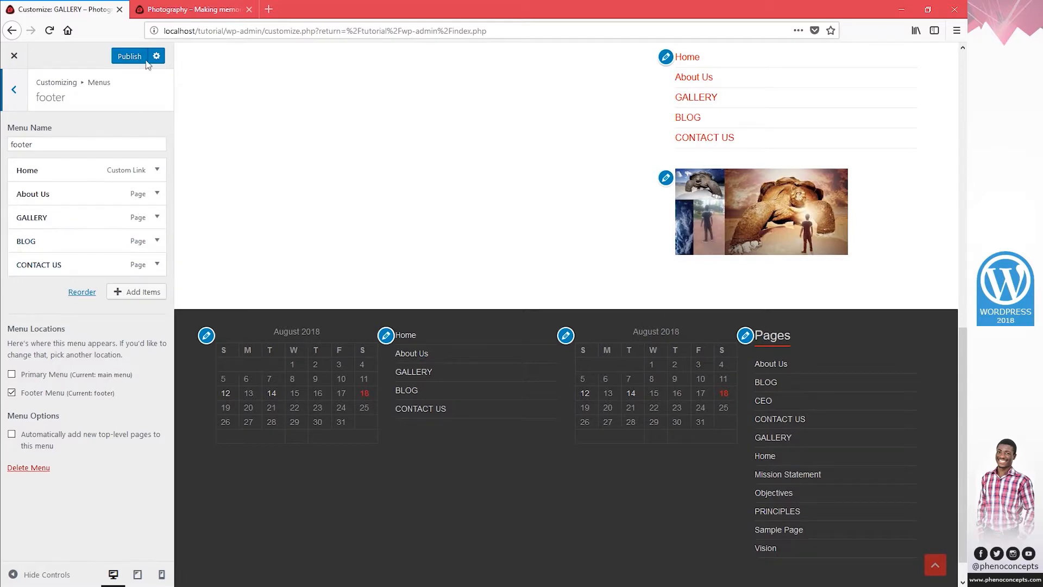
left_click(193, 9)
mouse_move(49, 54)
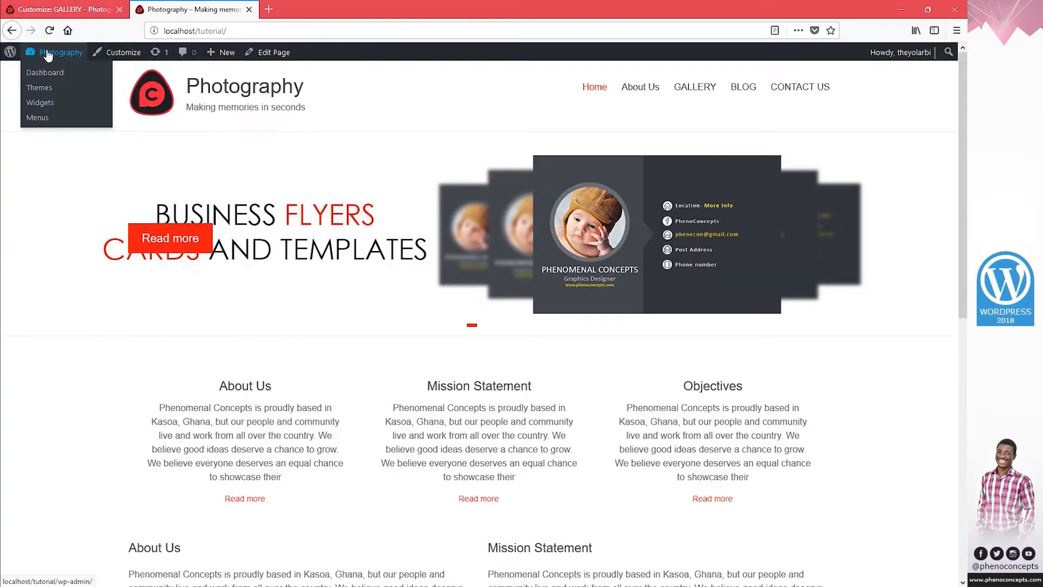
left_click(41, 119)
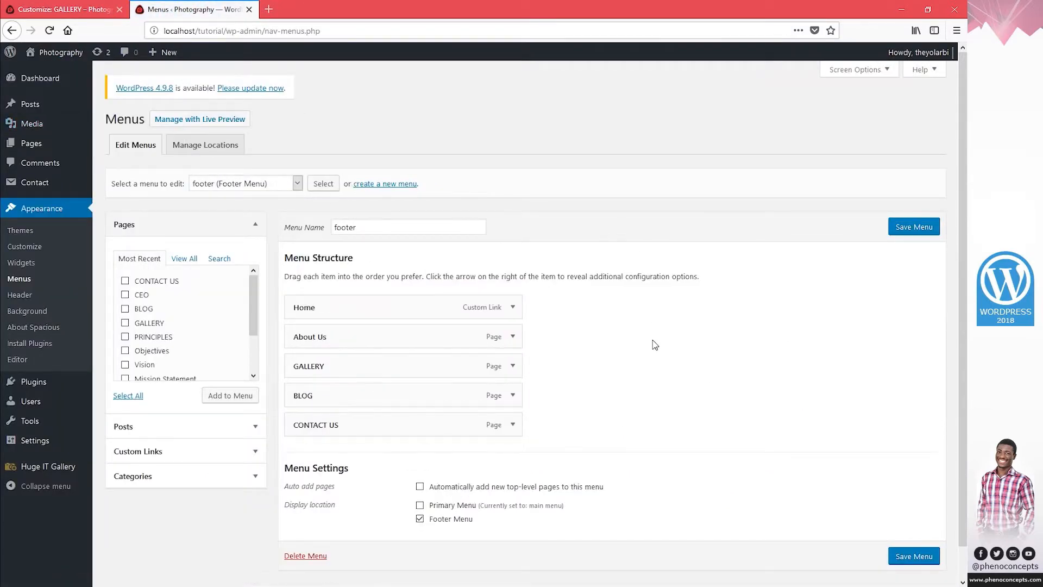
scroll(639, 273, "down", 1)
left_click(62, 9)
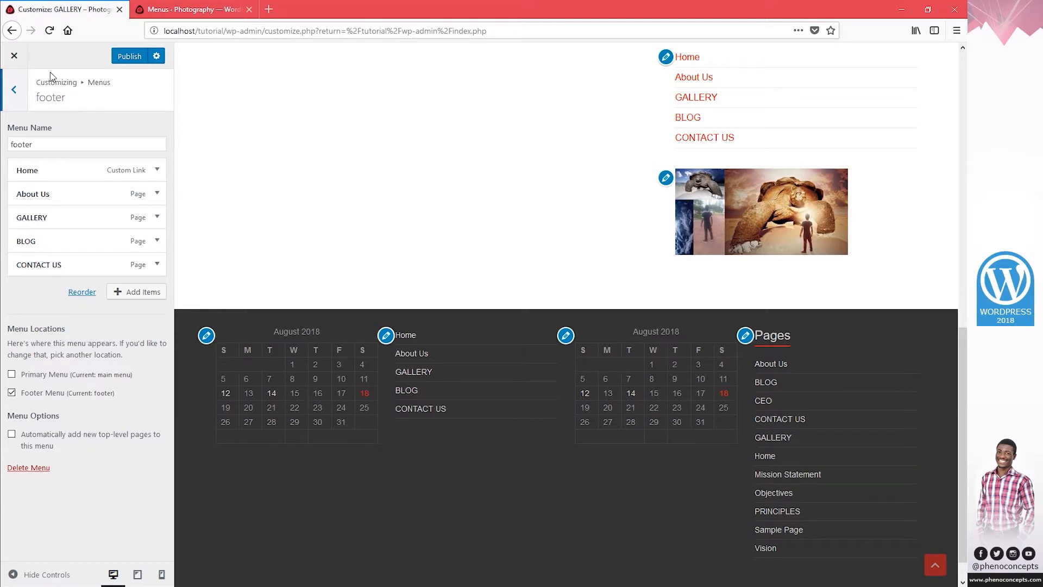
left_click(16, 86)
left_click(16, 86)
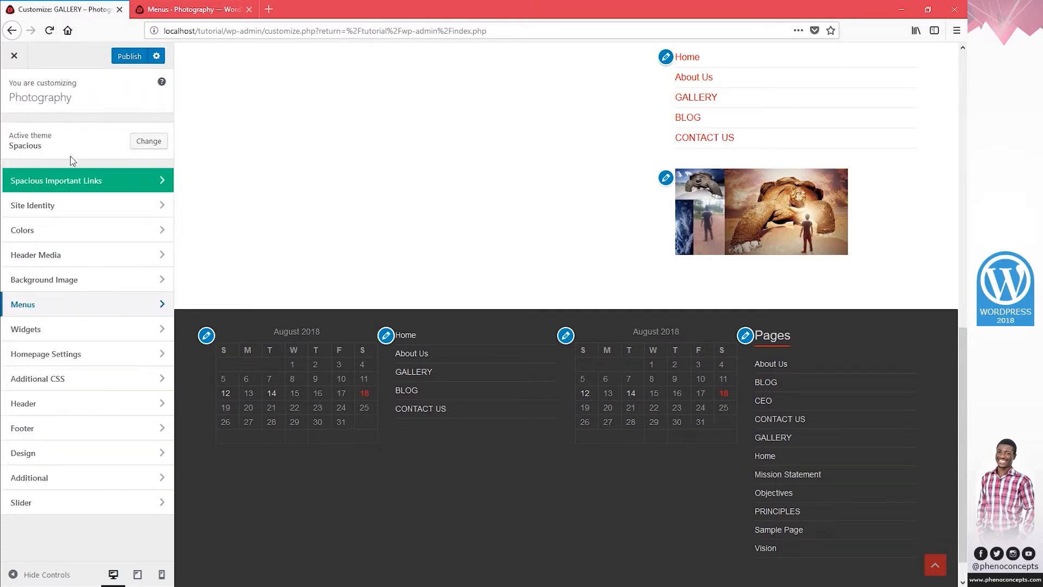
Look over the customizer's Widgets areas and the Right Sidebar widgets, and open the dashboard's Widgets page for comparison.
left_click(38, 330)
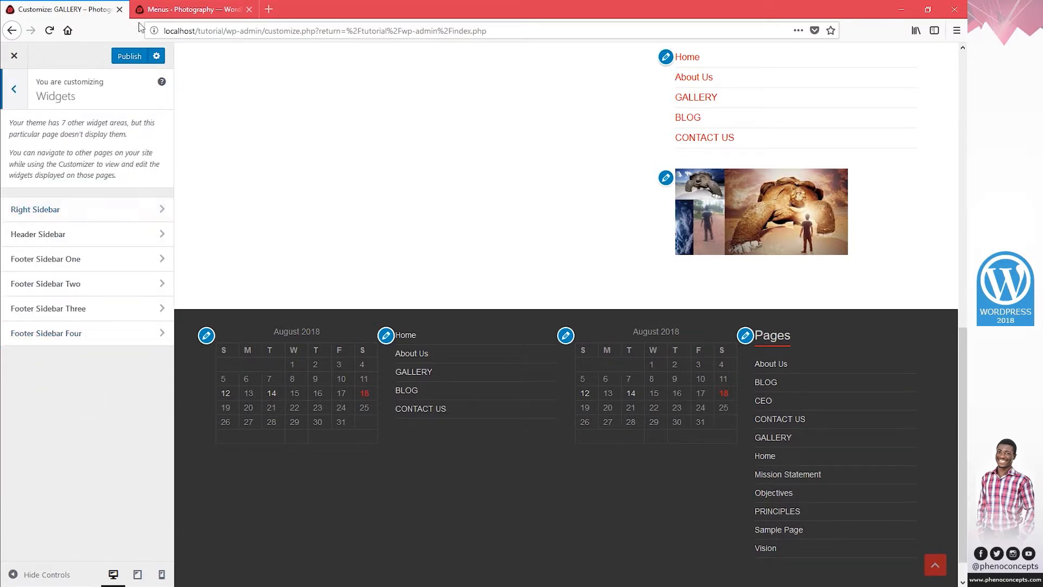
left_click(84, 213)
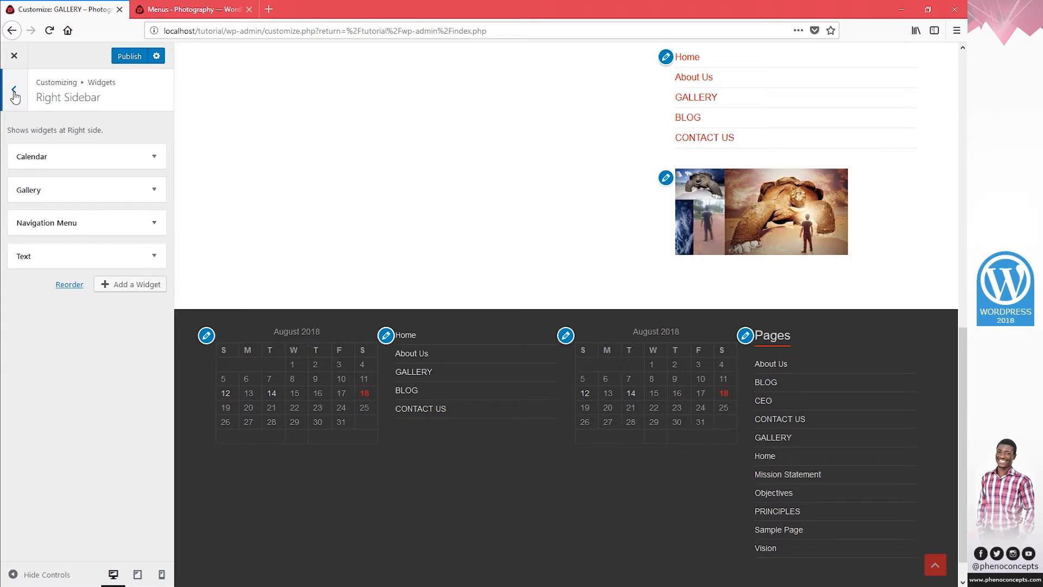
left_click(14, 90)
left_click(197, 6)
left_click(24, 248)
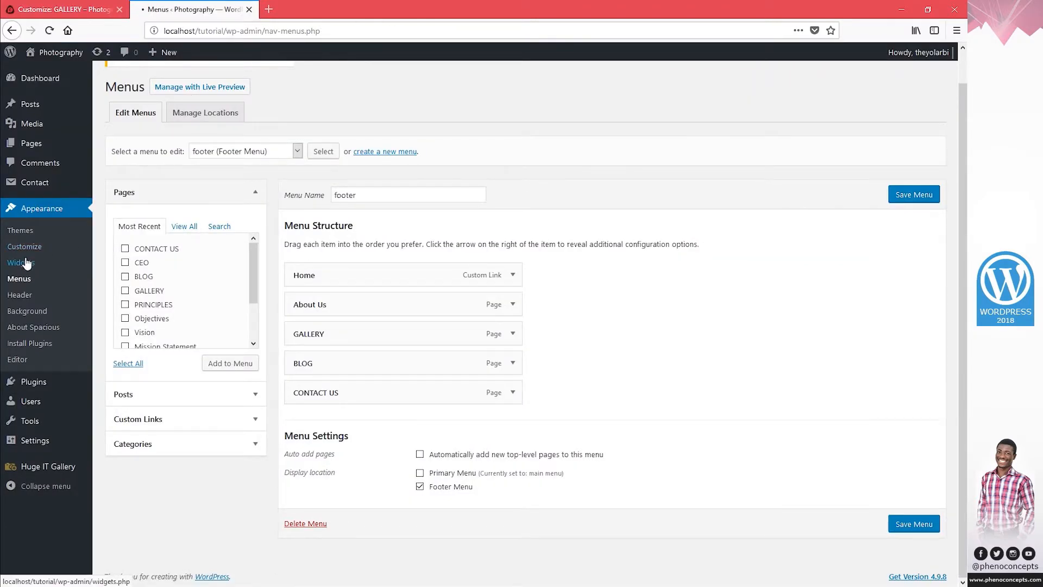
left_click(25, 263)
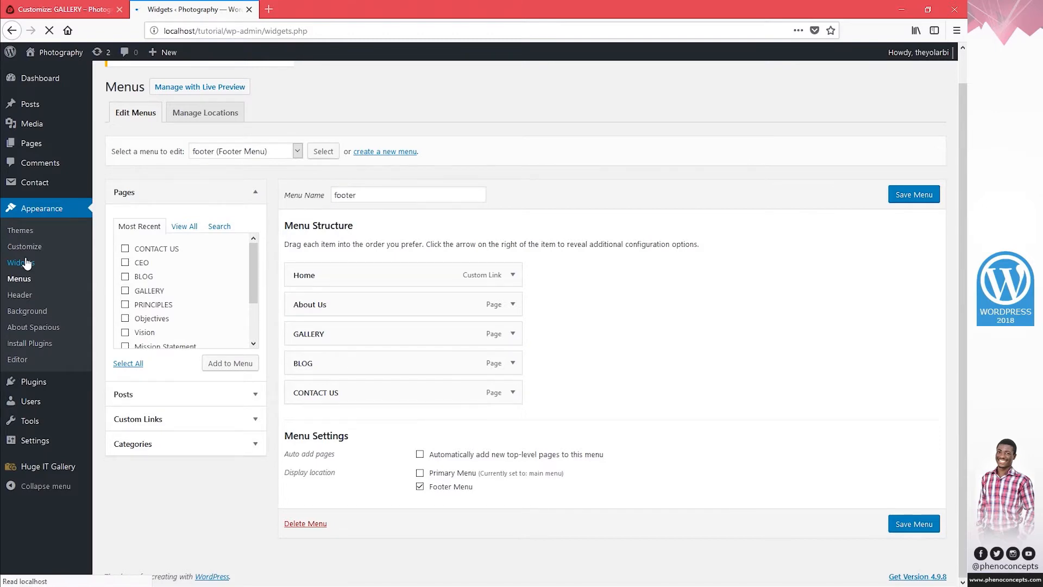
left_click(83, 13)
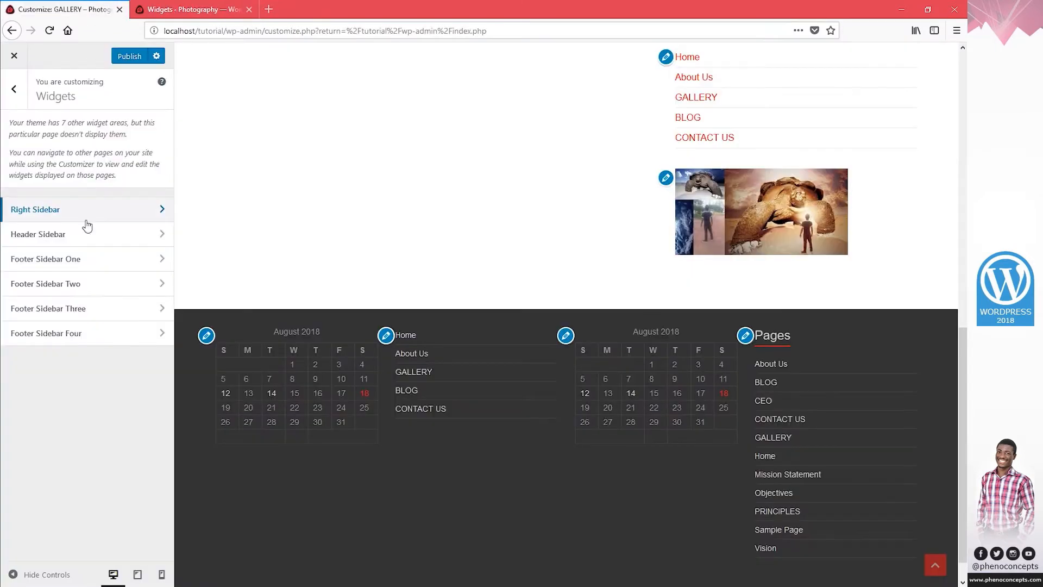
left_click(14, 90)
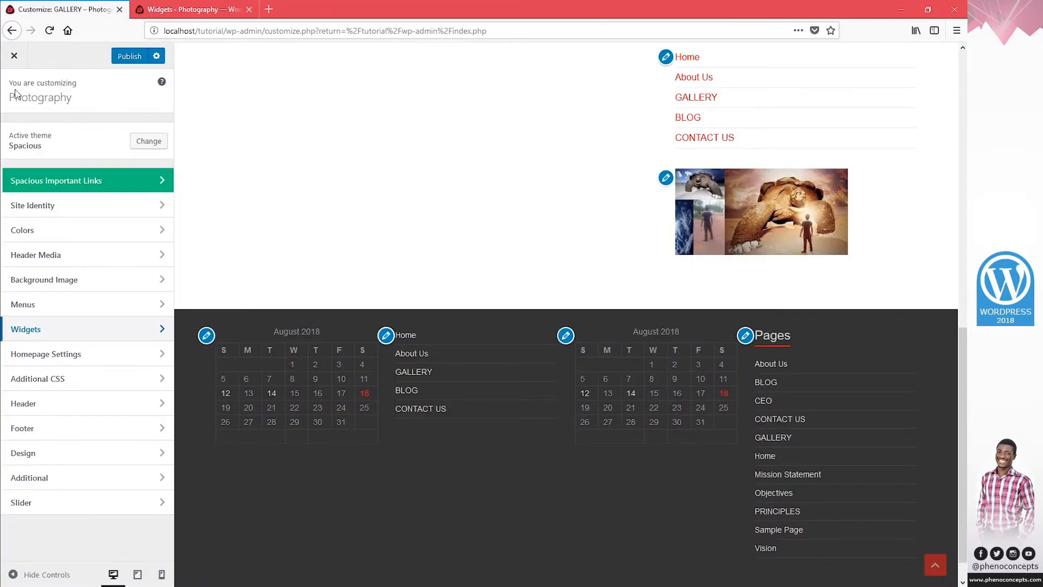
Open the Homepage Settings and show the Home page in the preview.
left_click(48, 355)
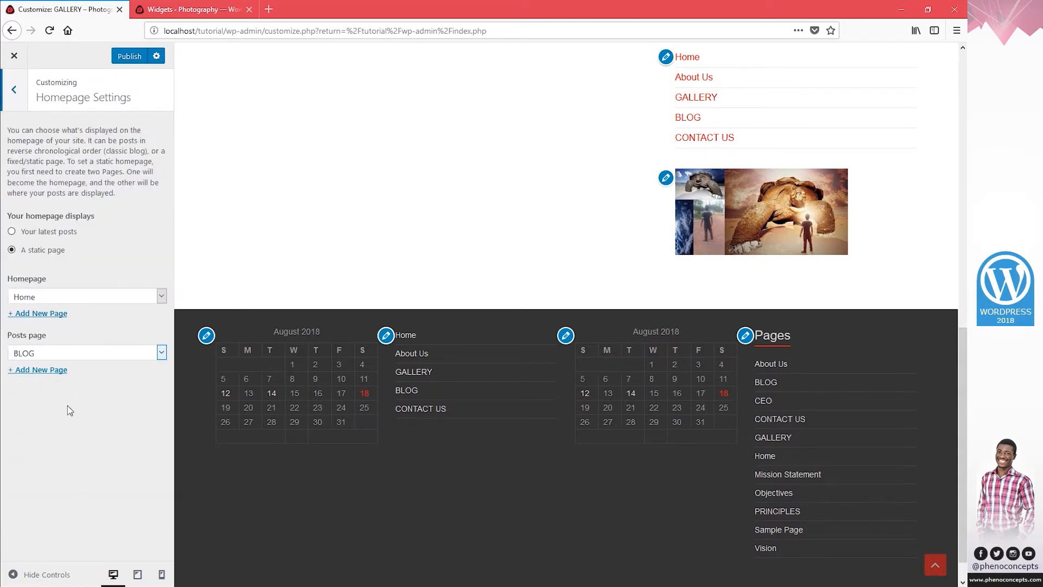
scroll(643, 299, "up", 10)
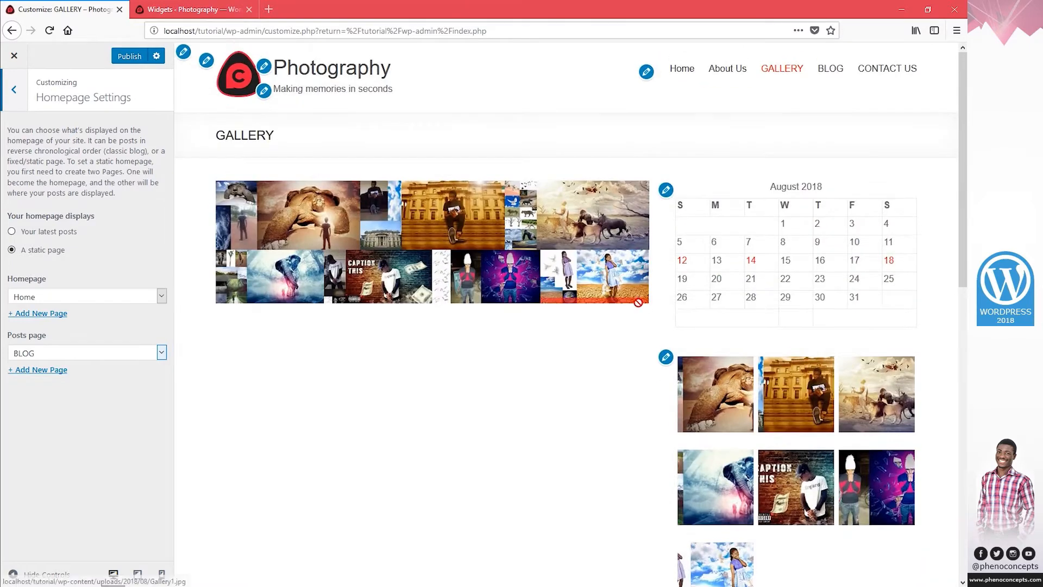
left_click(695, 72)
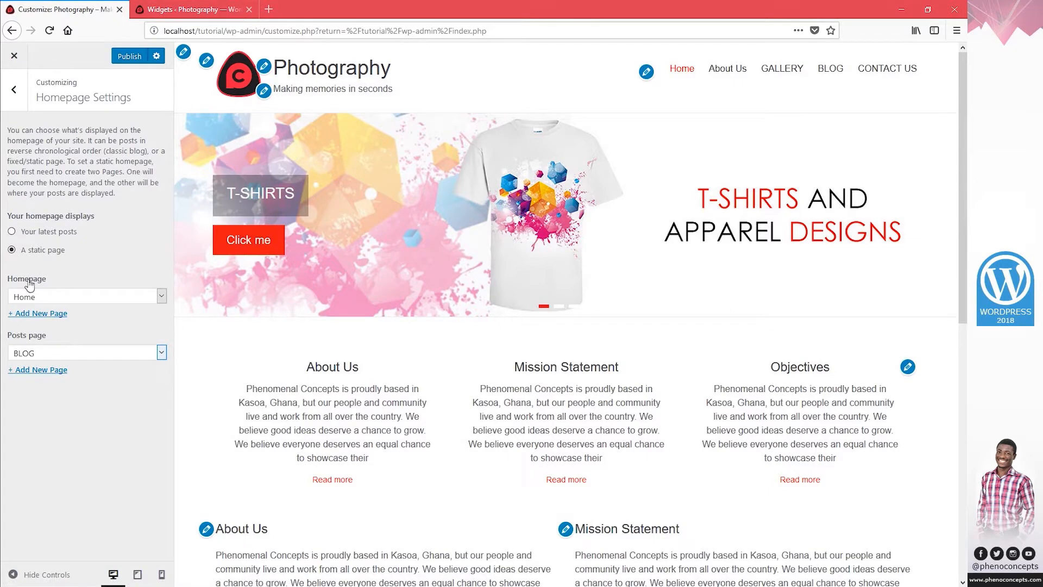
Try displaying the latest posts on the homepage and look through the posts in the preview.
left_click(12, 232)
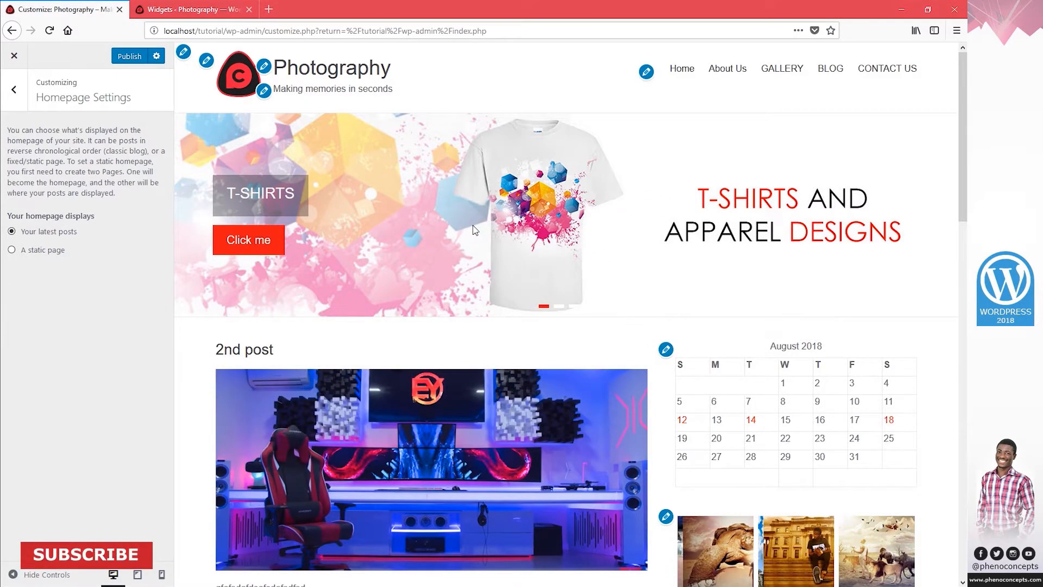
scroll(473, 225, "down", 2)
scroll(473, 225, "down", 6)
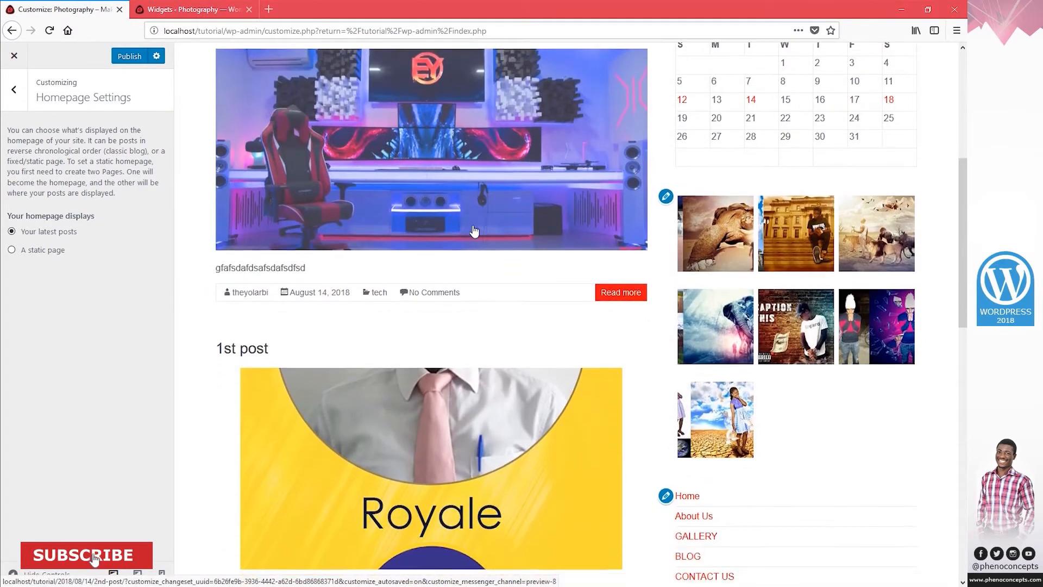
scroll(461, 233, "down", 14)
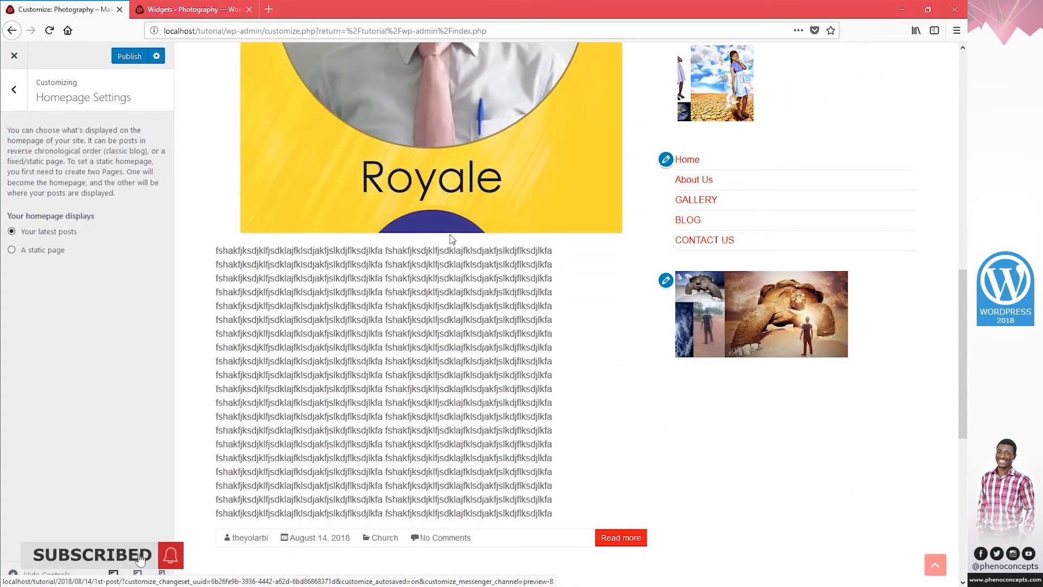
scroll(449, 240, "up", 20)
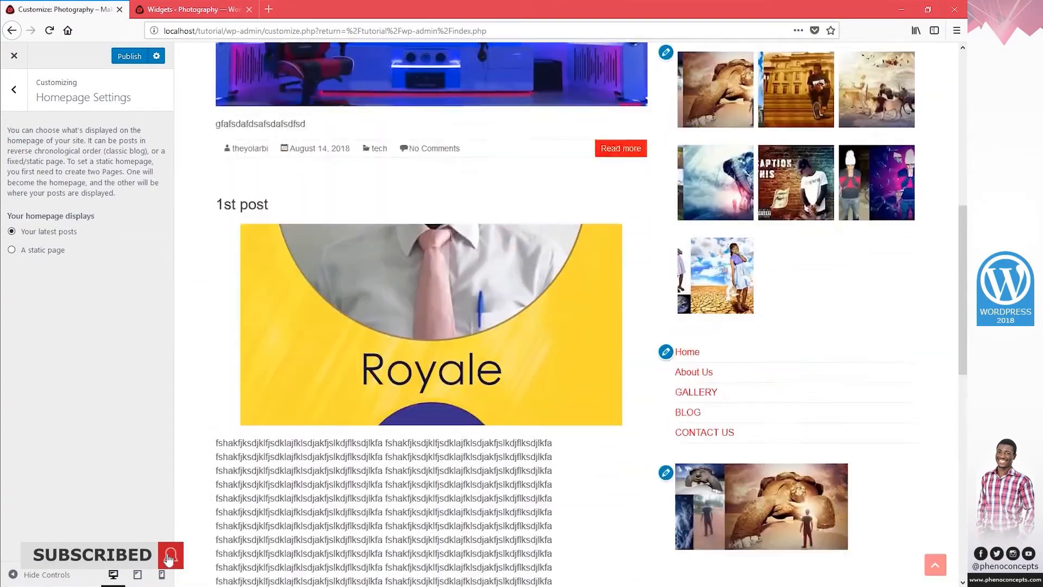
scroll(450, 241, "up", 2)
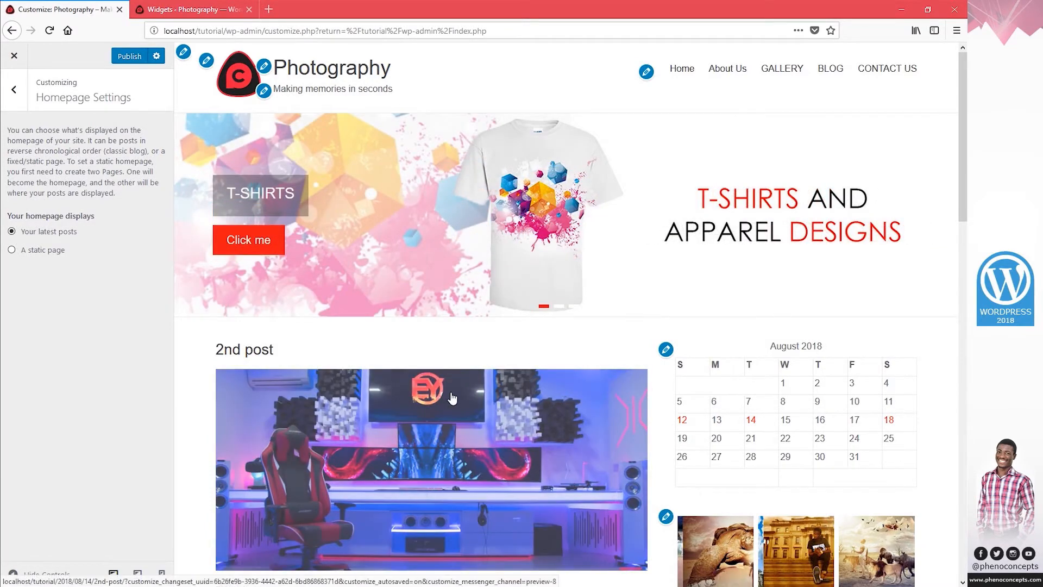
left_click_drag(356, 324, 456, 349)
left_click(457, 349)
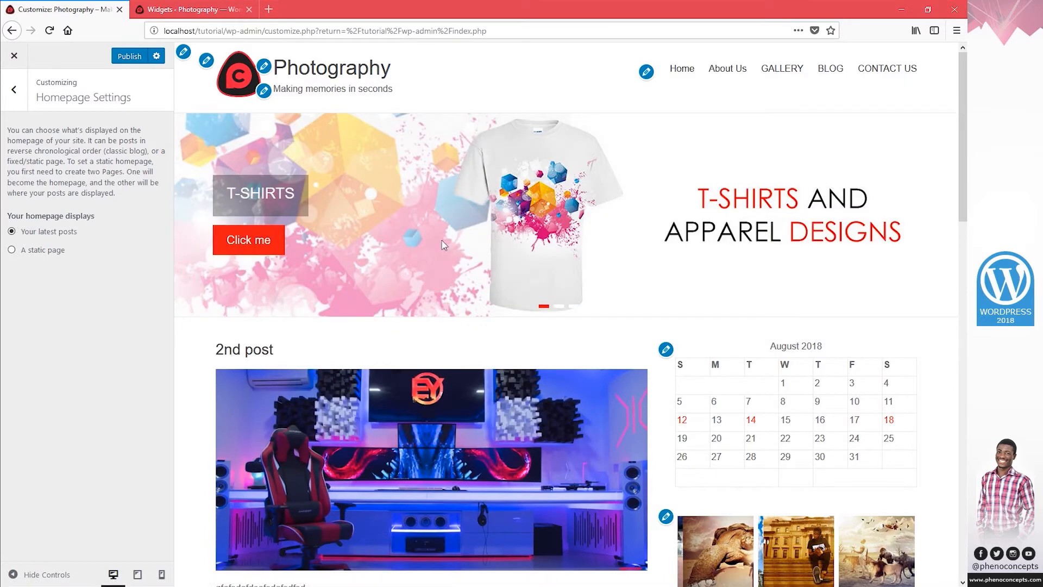
Set the homepage to display a static page, check the Home page sections in the preview, and publish.
left_click(49, 250)
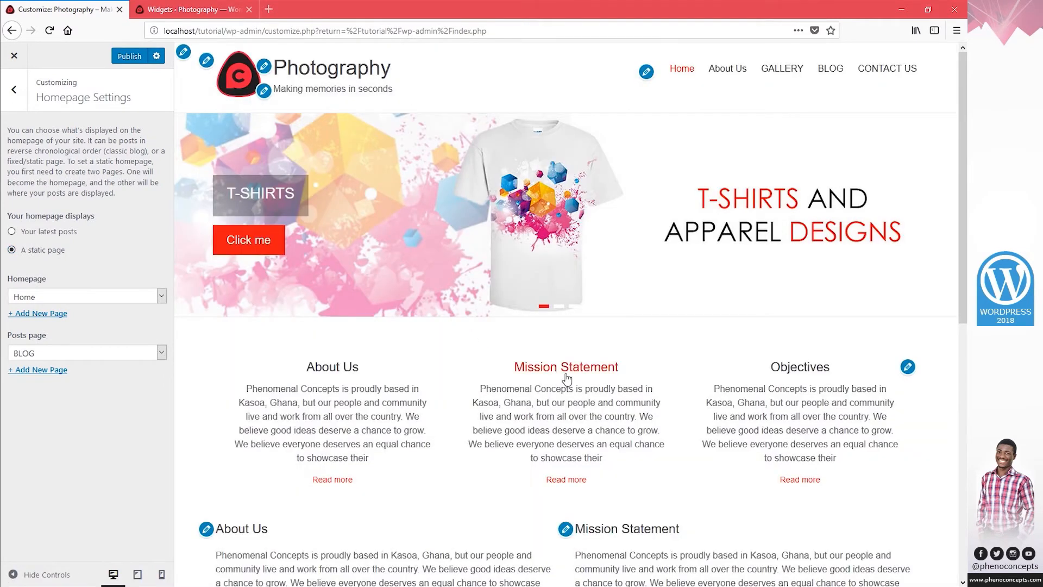
scroll(544, 374, "down", 3)
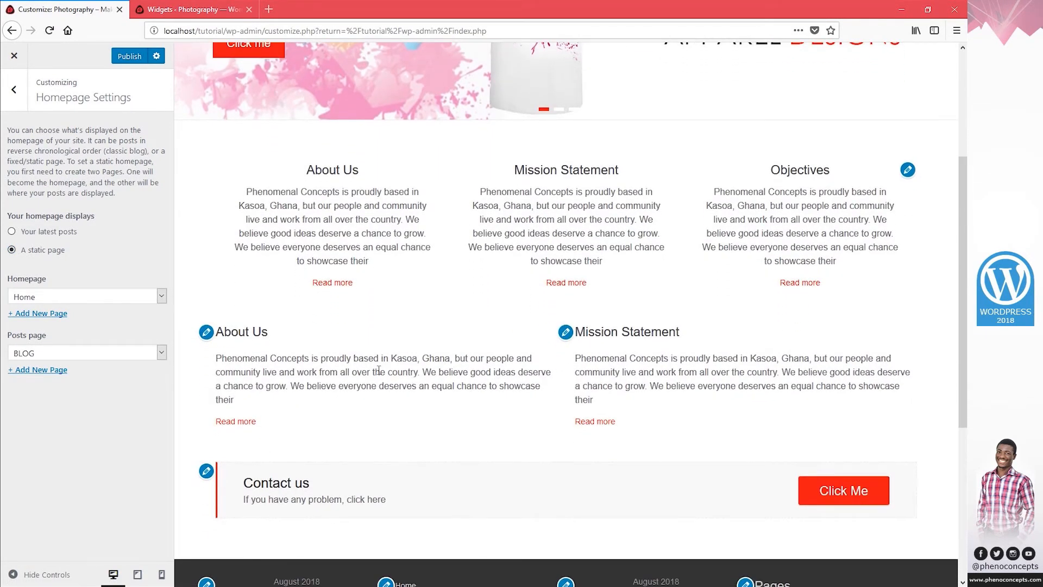
left_click(131, 56)
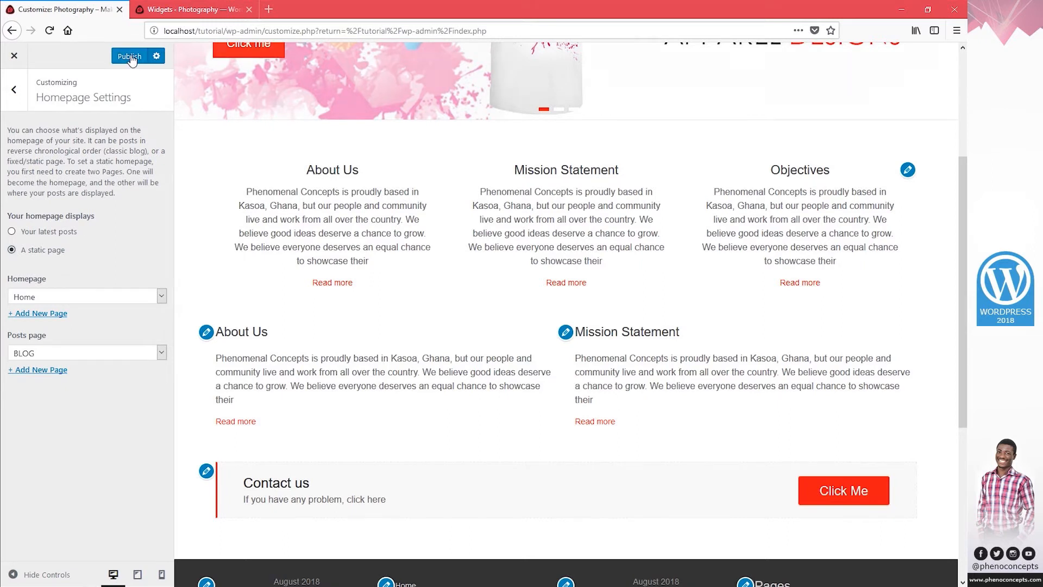